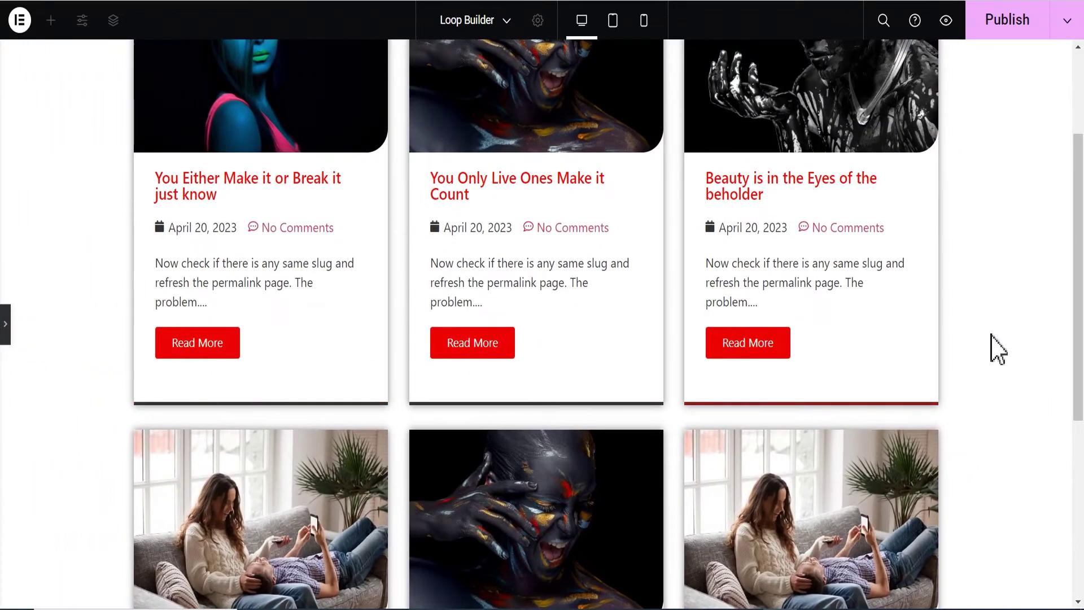
Scroll down and back up through the finished post-card grid preview.
scroll(998, 350, down, 5)
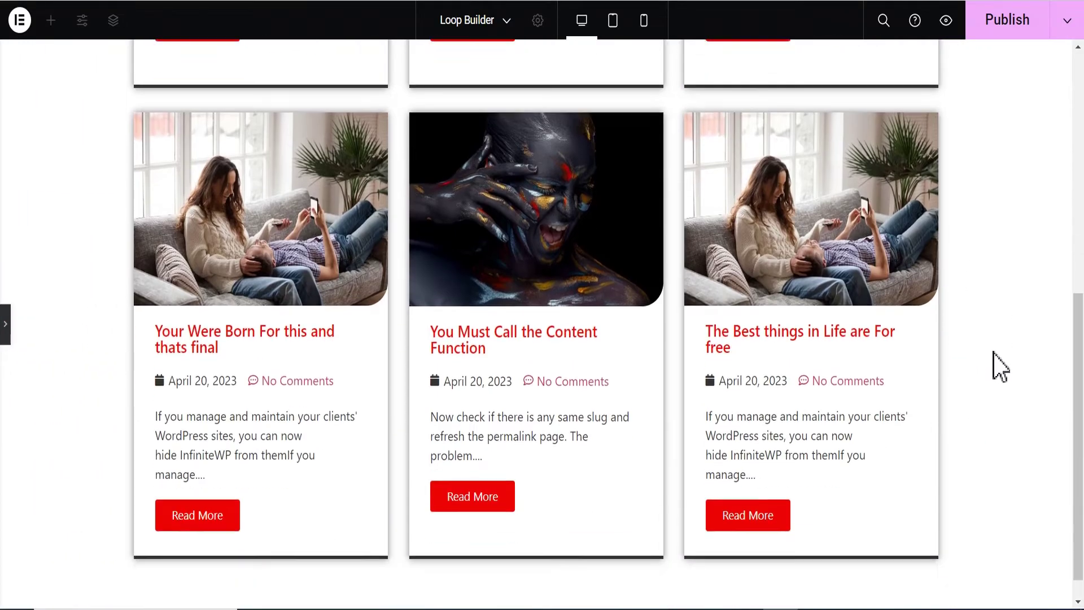
scroll(963, 387, up, 1)
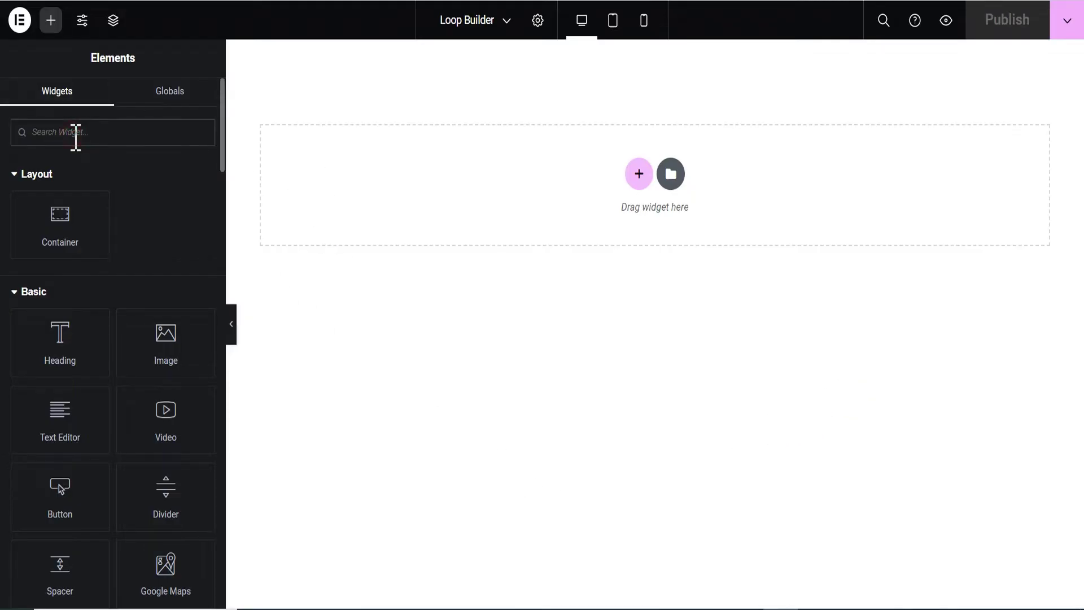
Drag a Loop Grid widget onto the page and give its container 100 px linked padding.
text(loop)
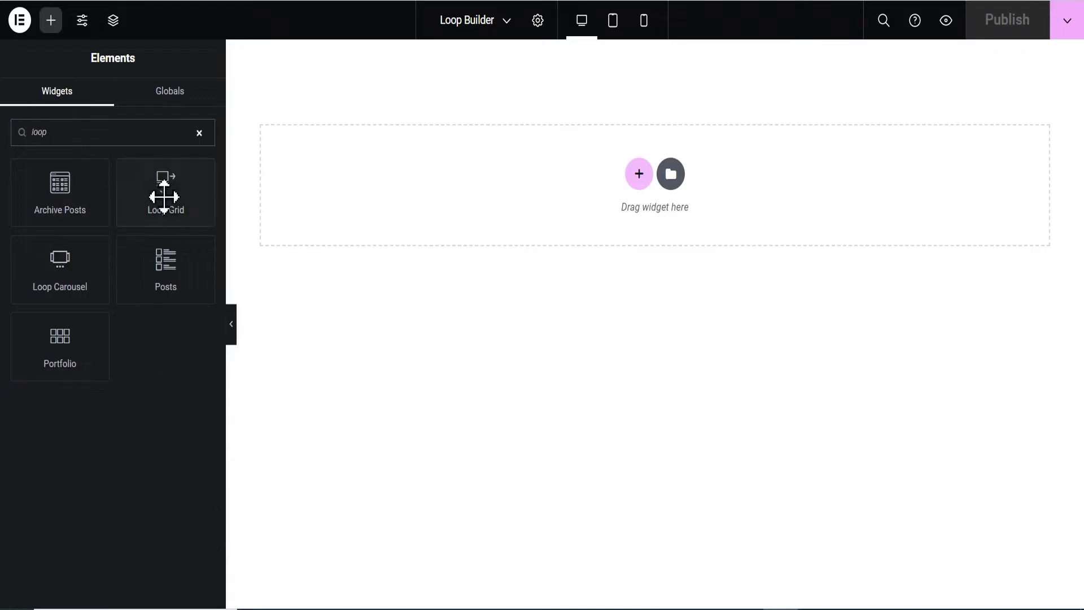
drag(164, 195, 593, 182)
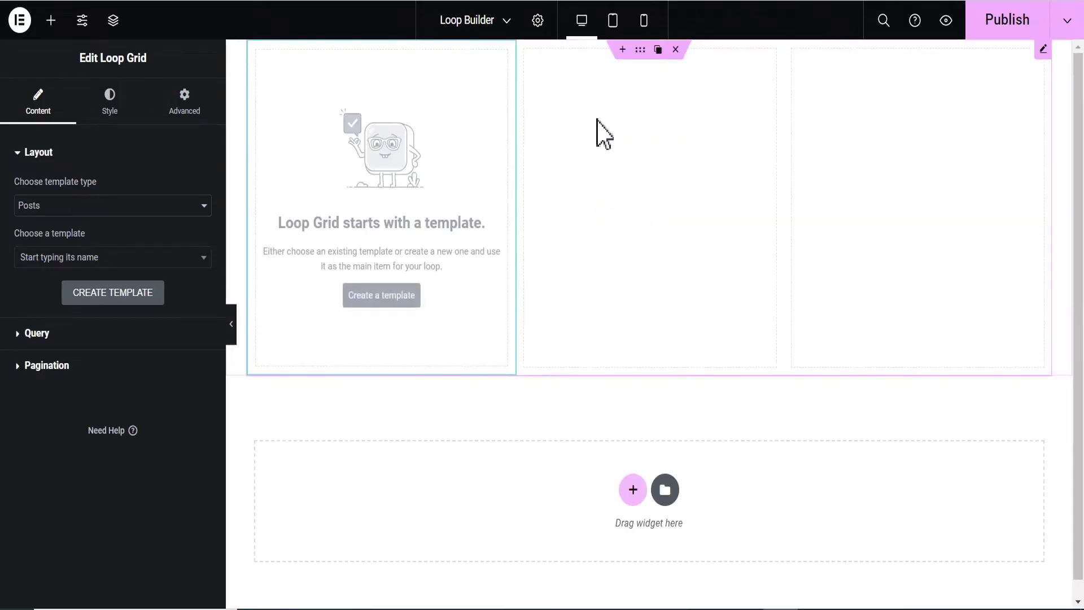
click(640, 50)
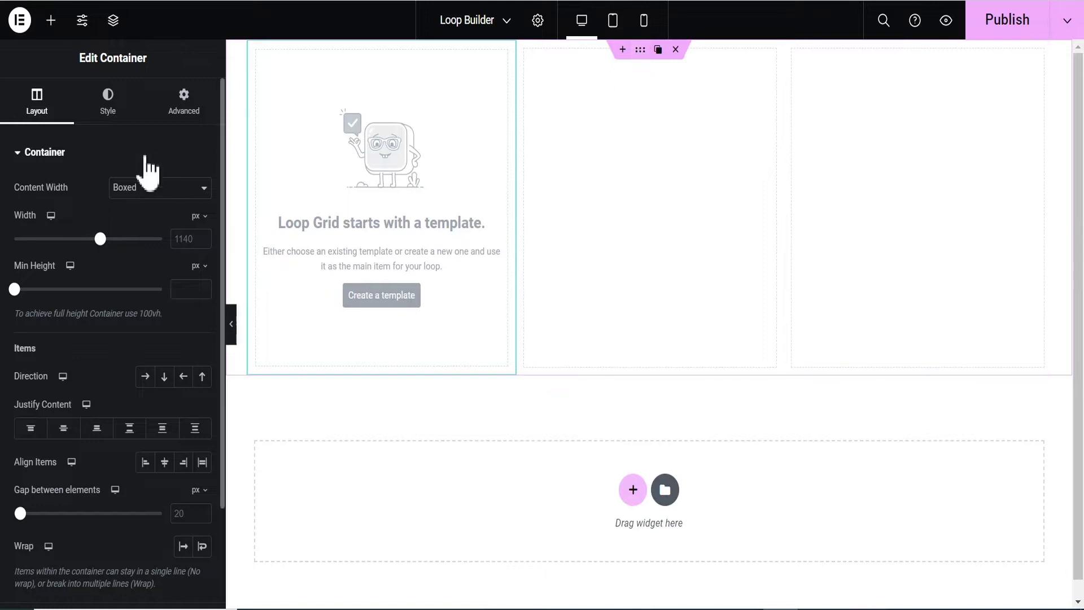
click(185, 104)
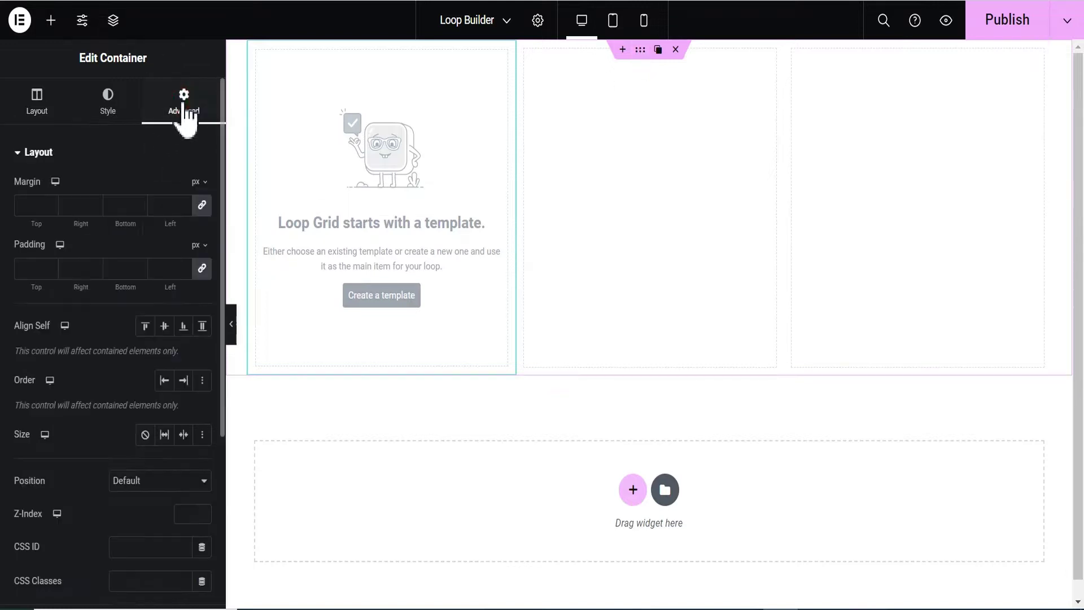
click(29, 268)
text(100)
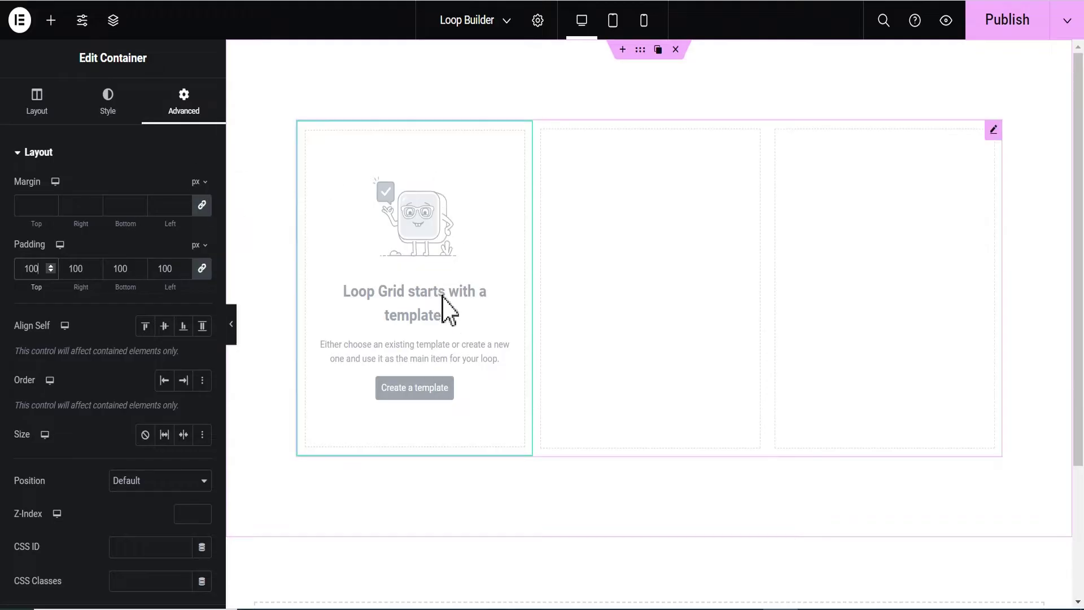
click(993, 130)
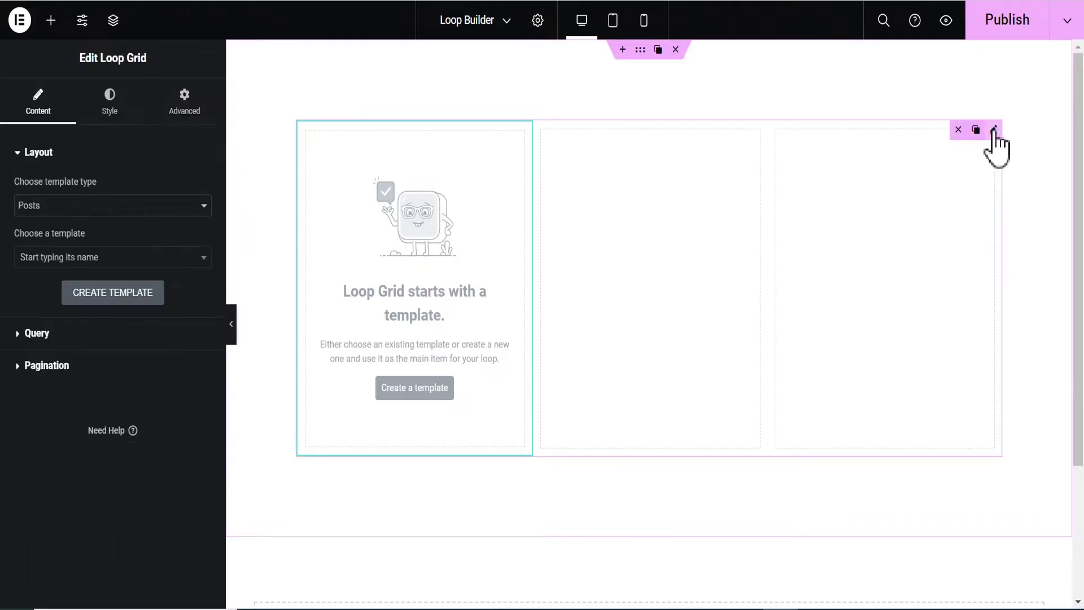
click(39, 208)
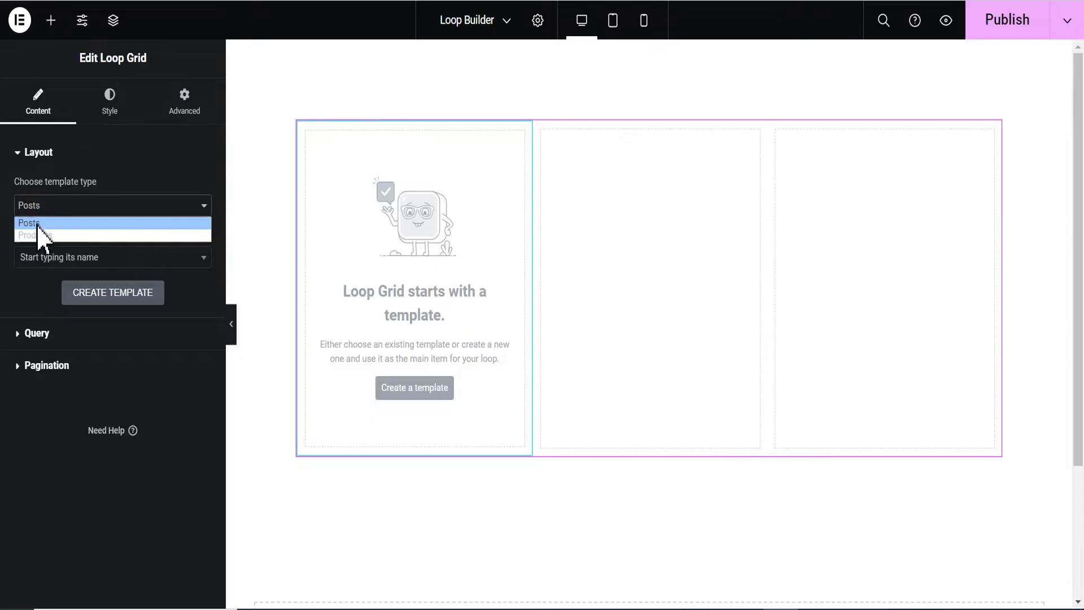
click(36, 224)
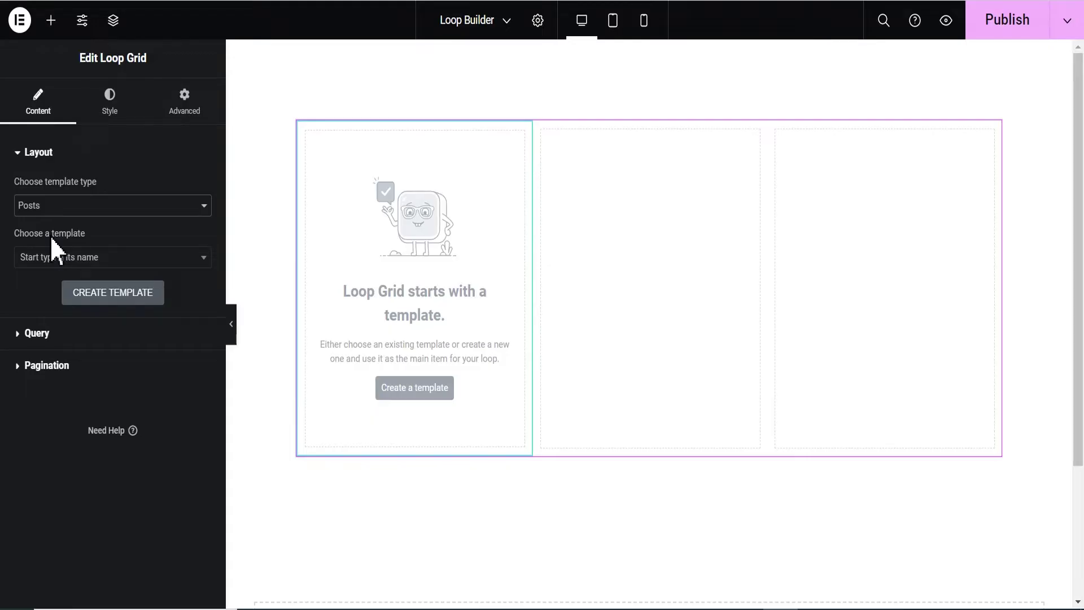
click(37, 334)
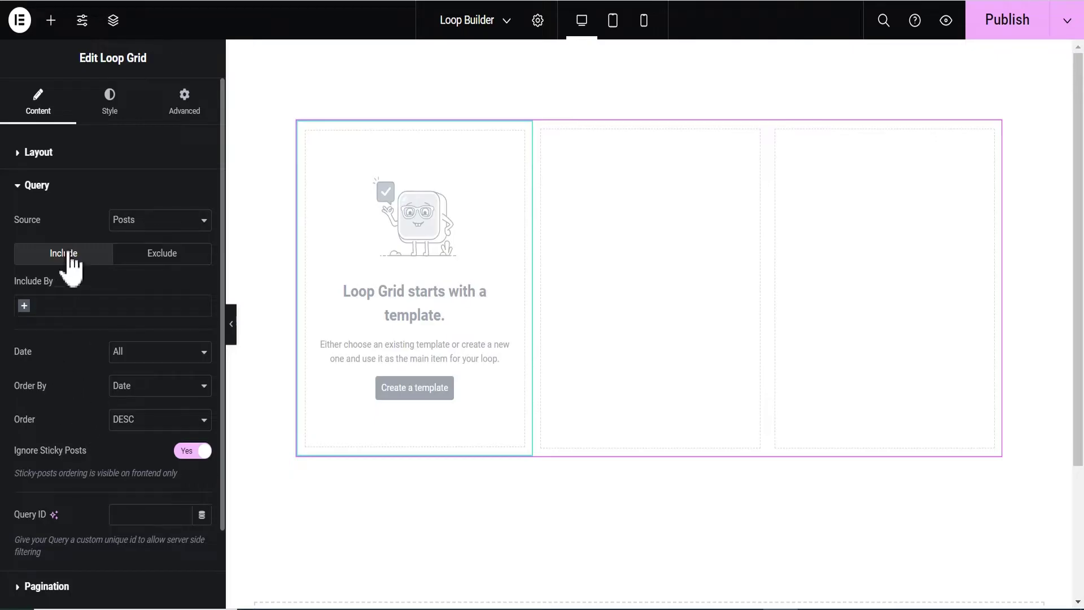
click(24, 192)
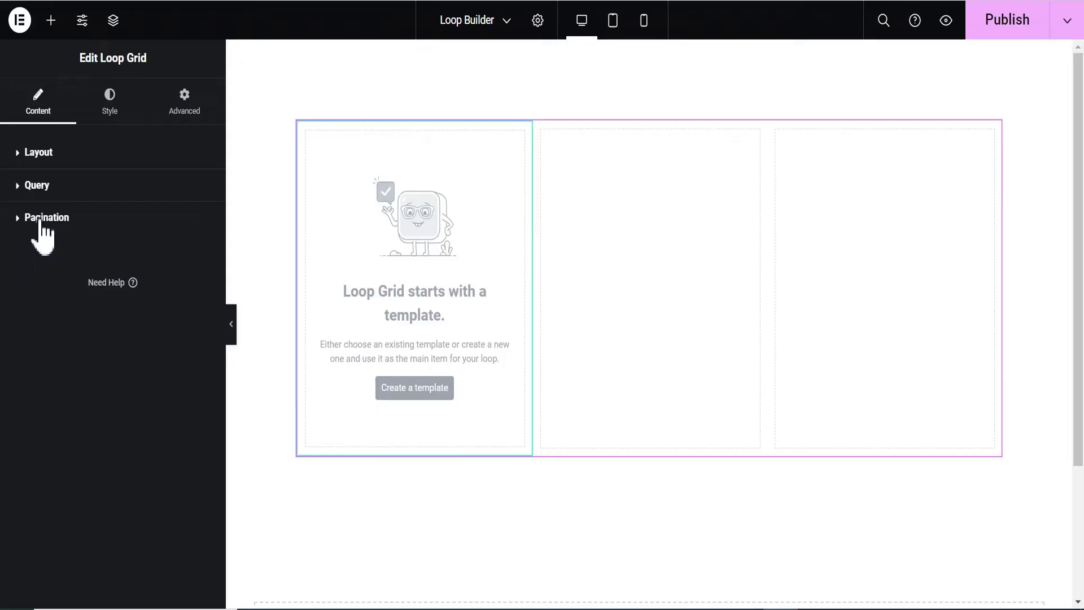
click(37, 218)
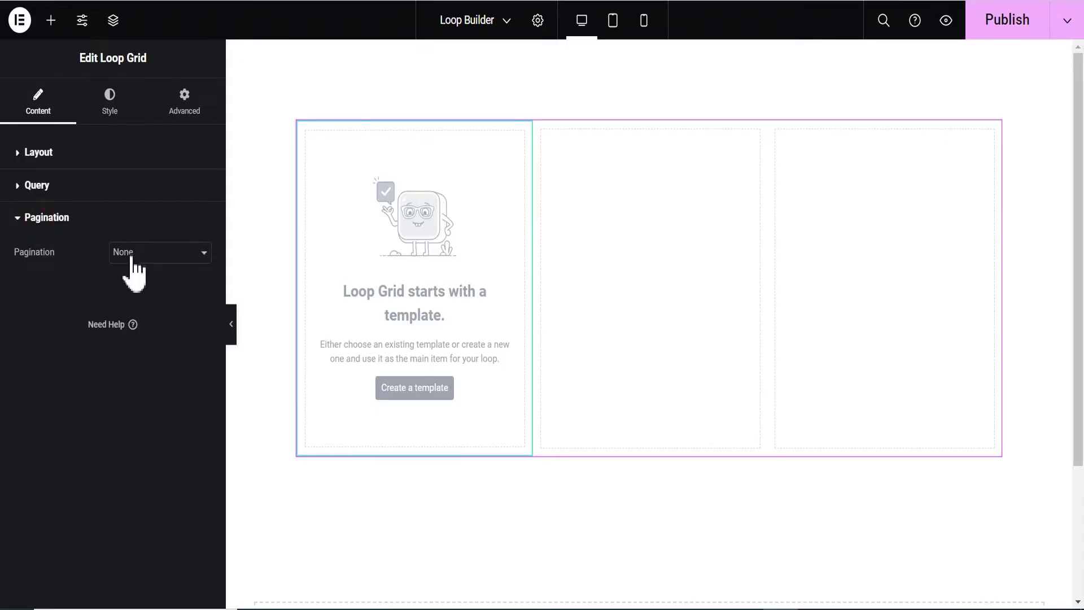
click(132, 258)
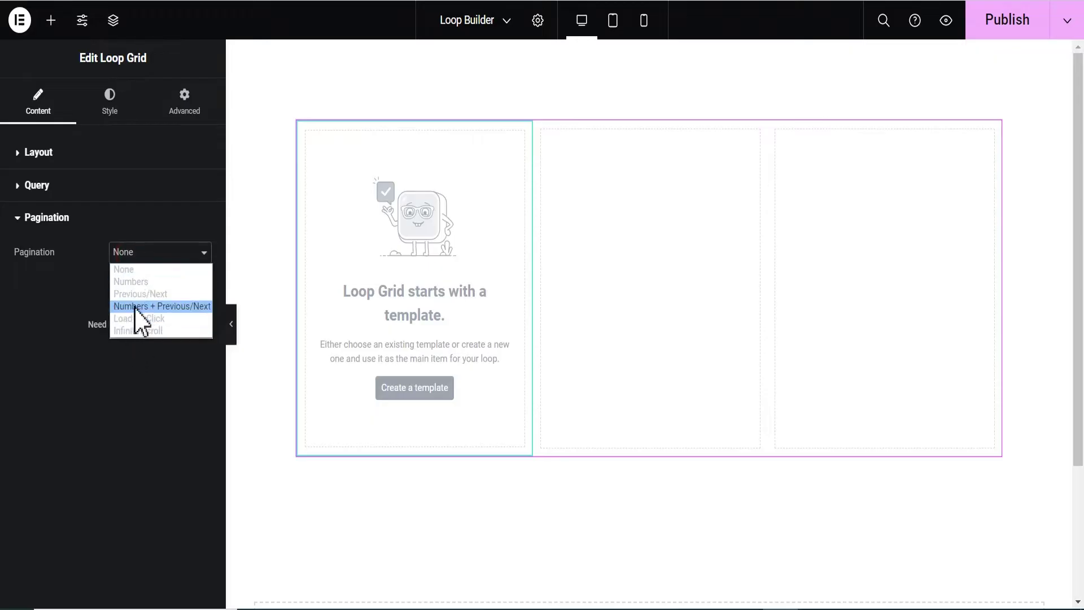
click(48, 219)
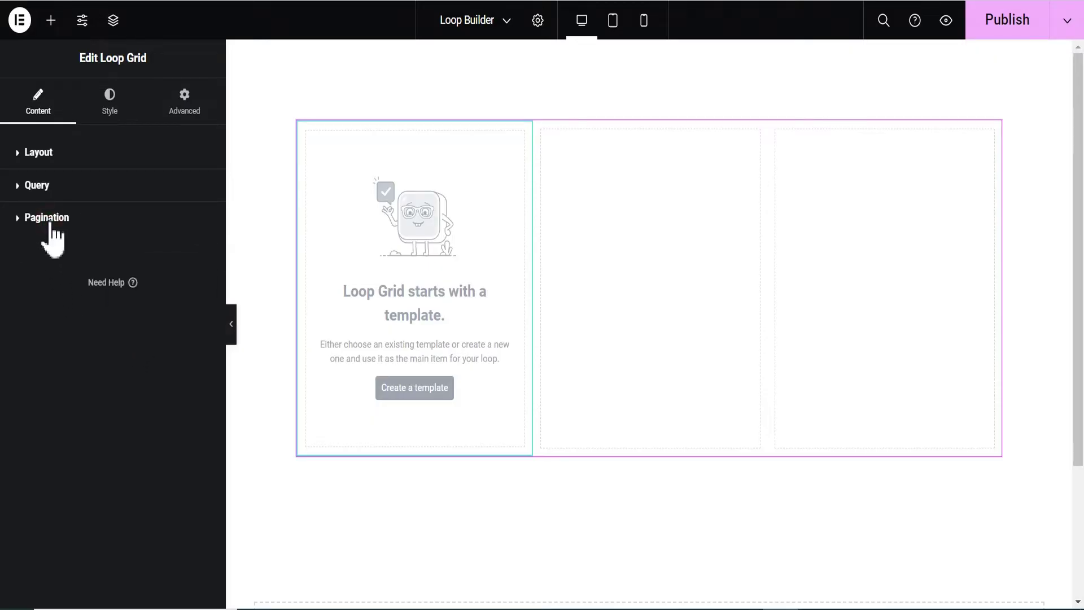
click(41, 156)
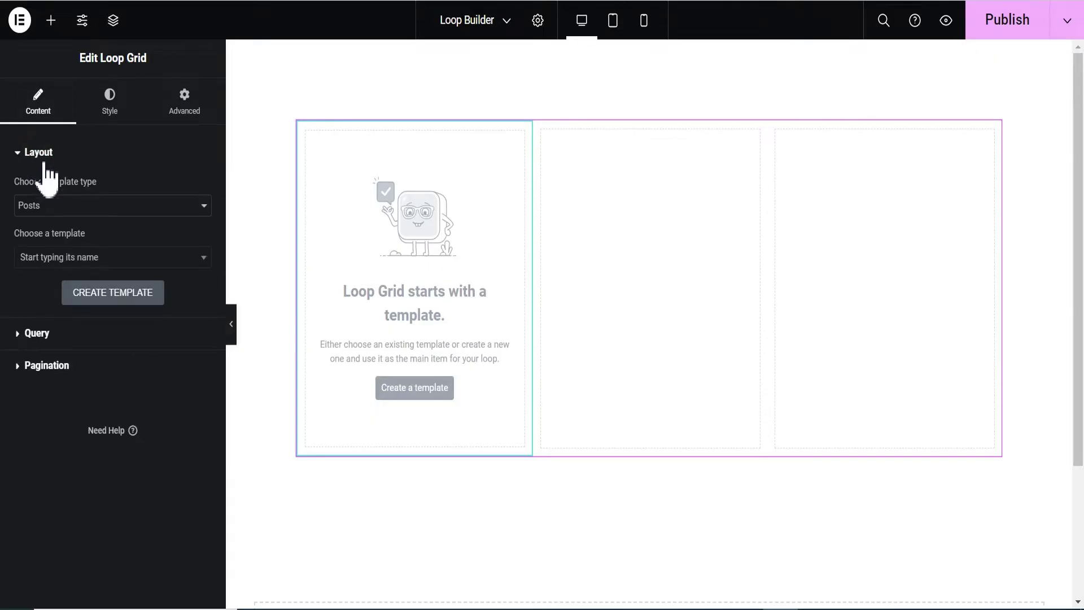
Save the page changes and create a new Loop Item template for the grid cards.
click(405, 390)
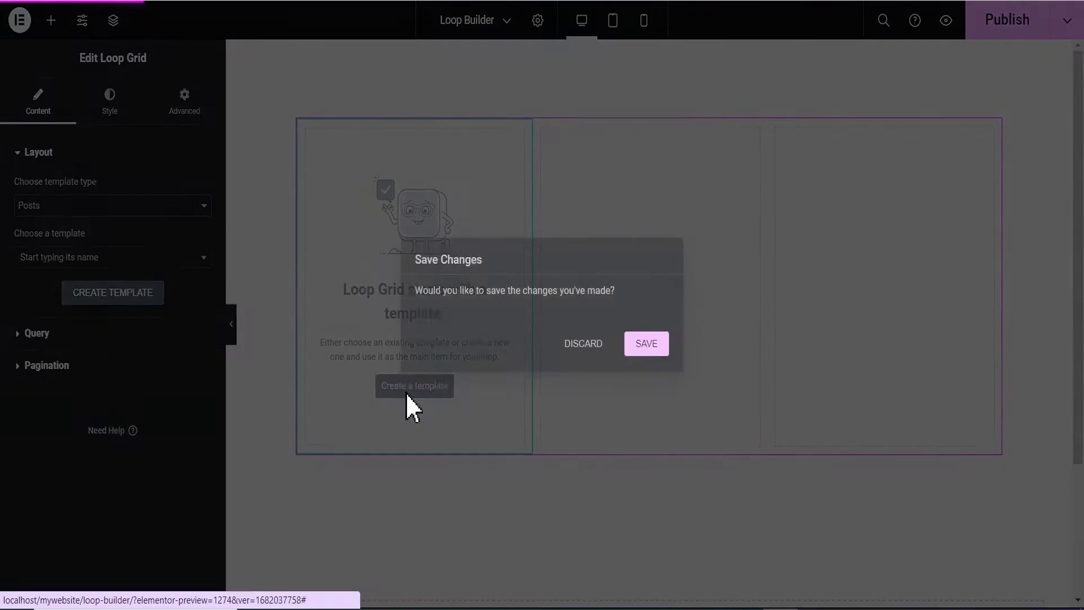
click(644, 344)
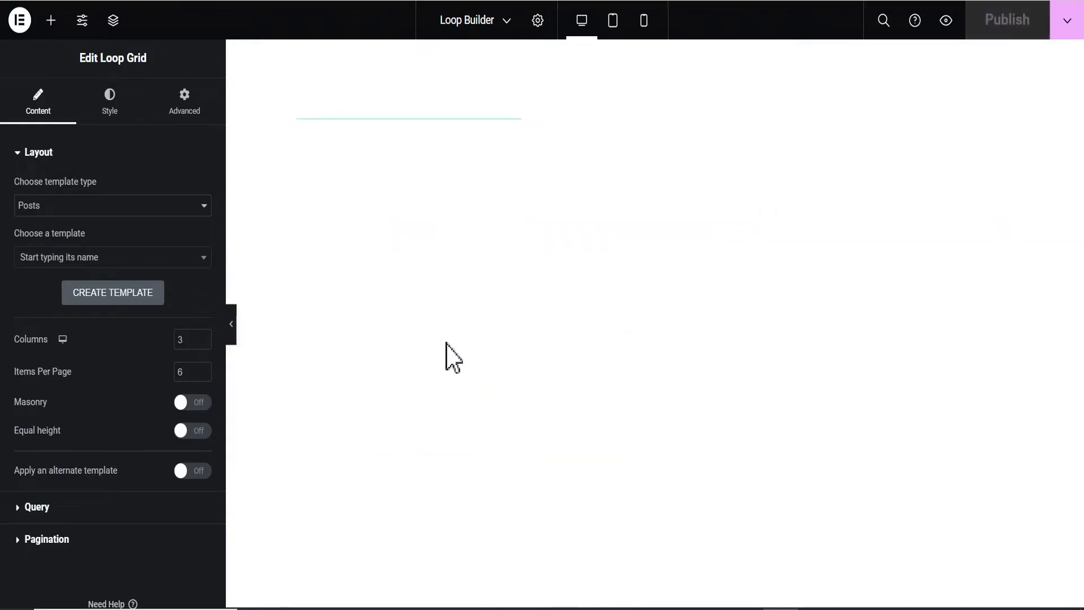
click(113, 294)
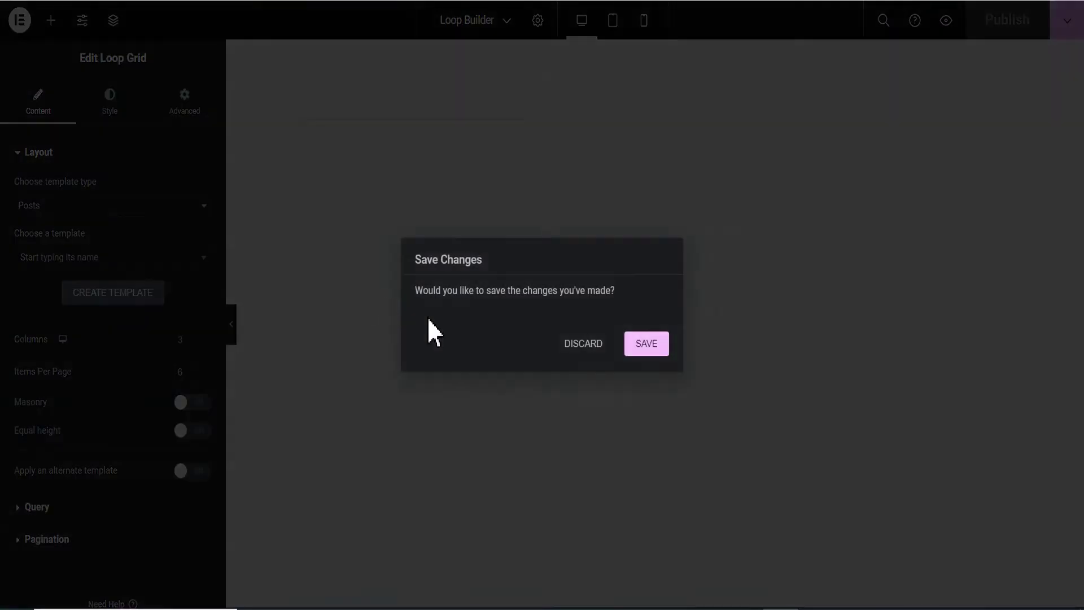
click(646, 342)
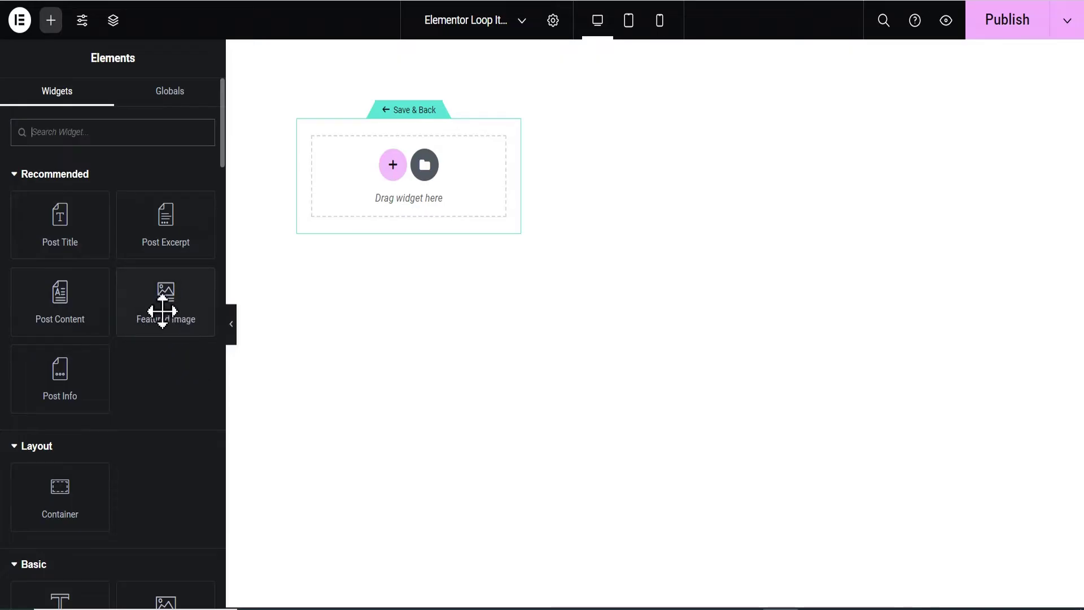
Place a Featured Image at the top of the card with an empty container below it.
drag(162, 310, 394, 175)
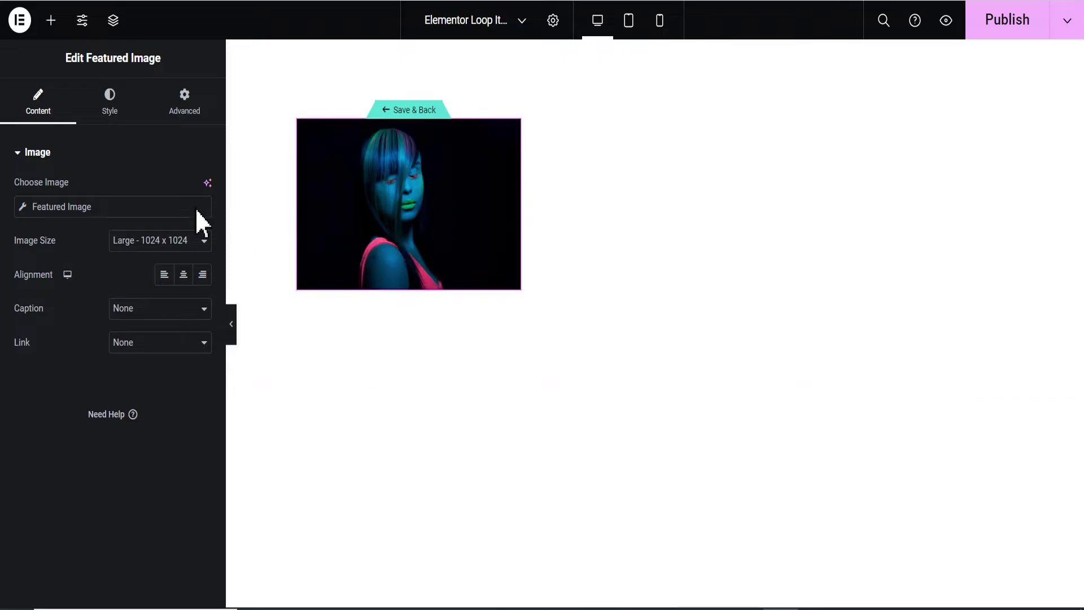
click(52, 21)
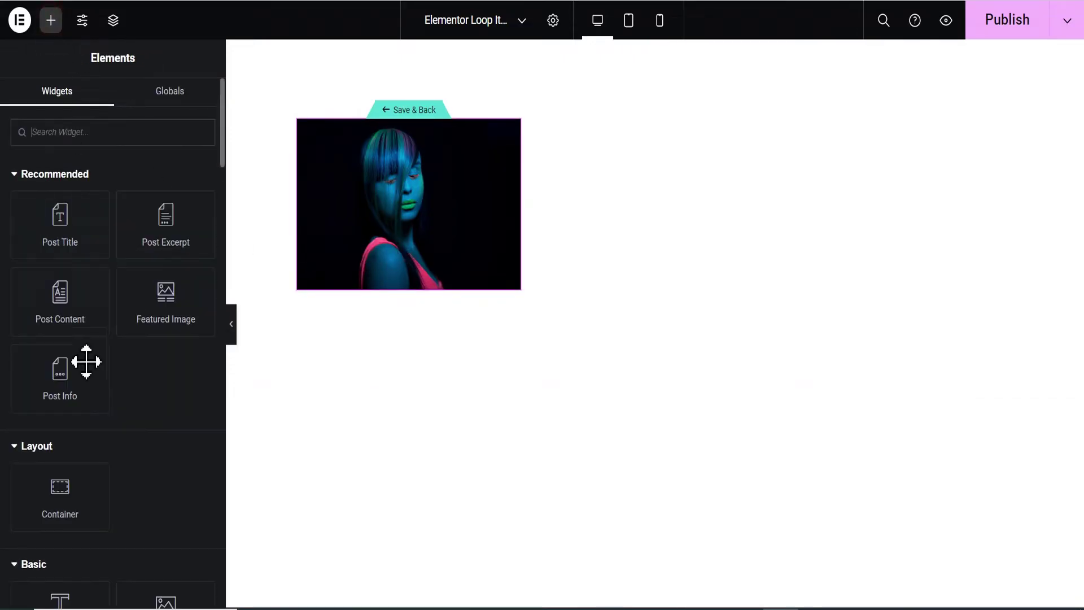
drag(53, 502, 387, 289)
mouse_move(305, 318)
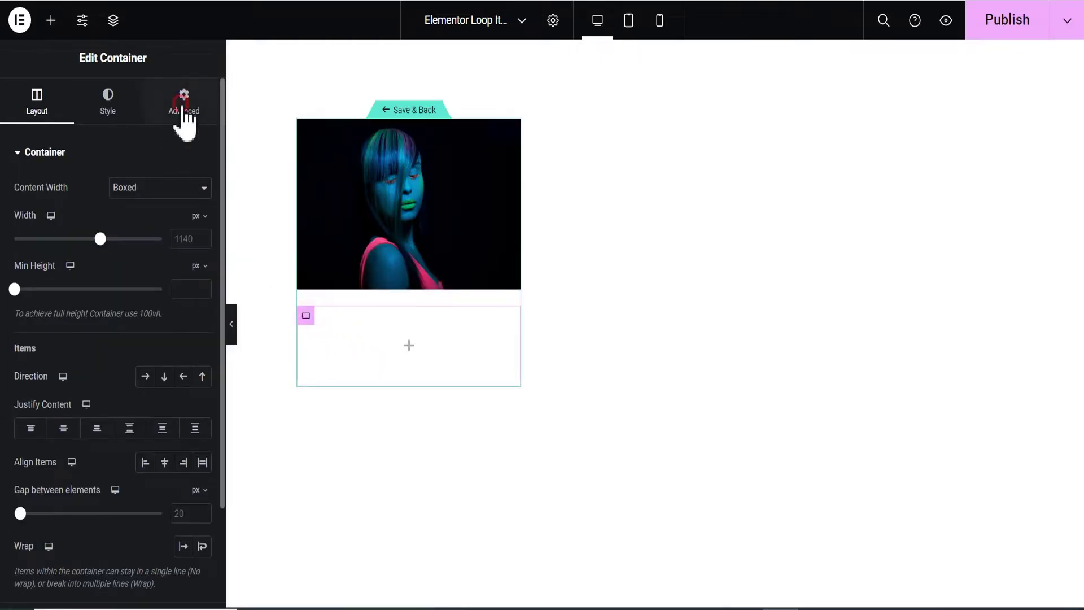
Unlink the new container's padding and set 30 px on the right and bottom.
click(183, 112)
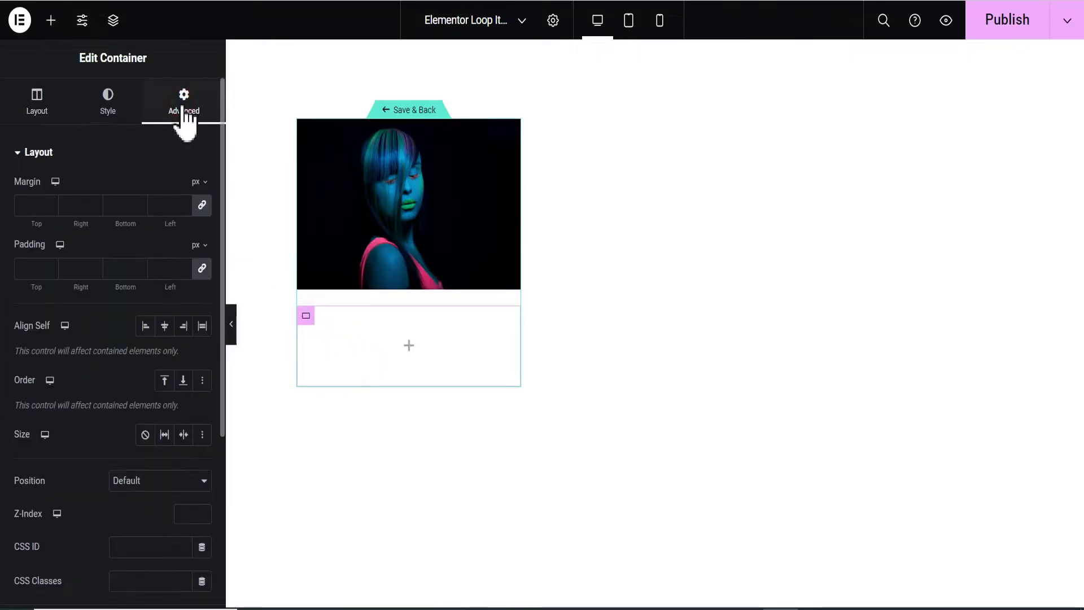
click(201, 267)
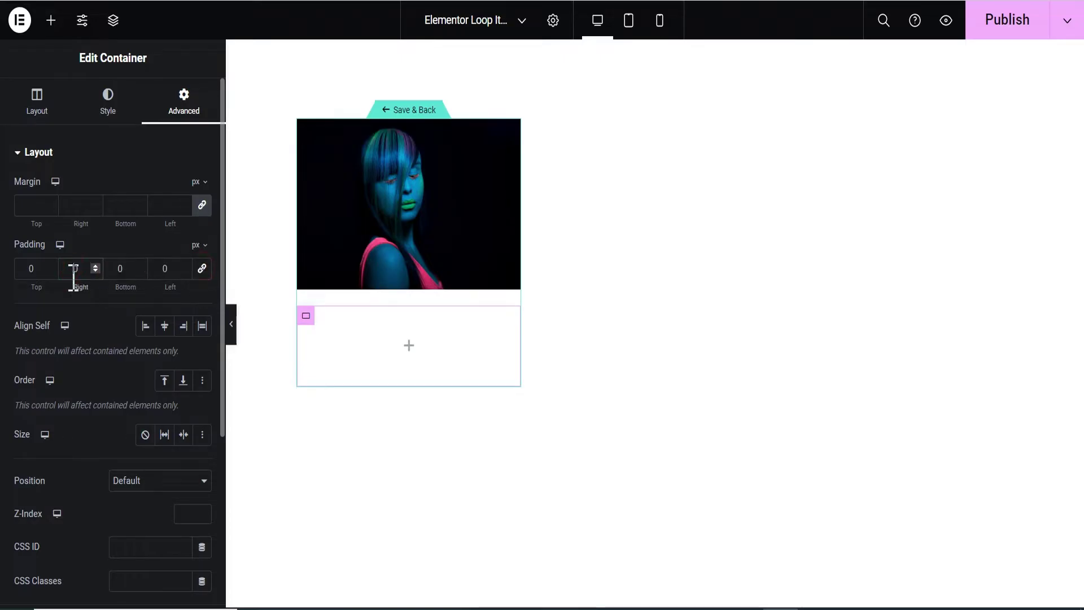
text(30)
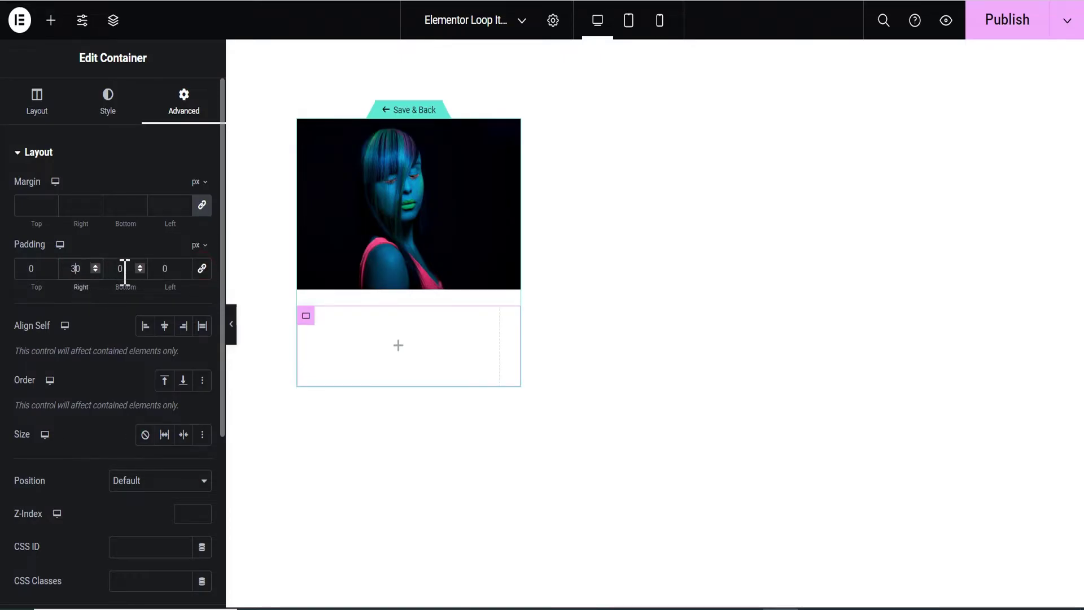
click(117, 268)
text(3)
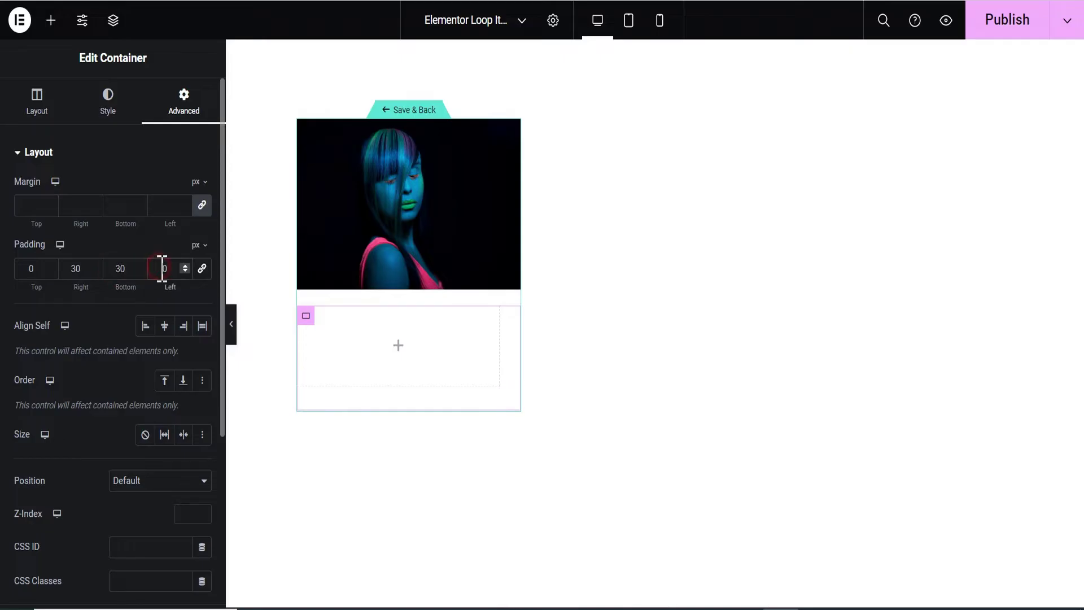
text(30)
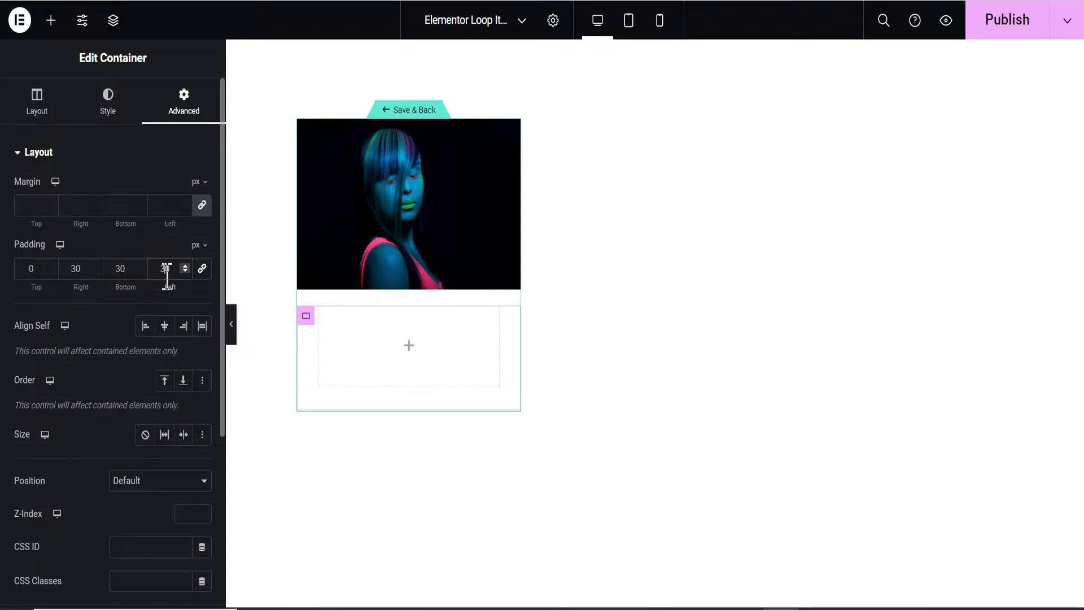
Add a Post Title inside the lower container and colour its text red.
click(51, 22)
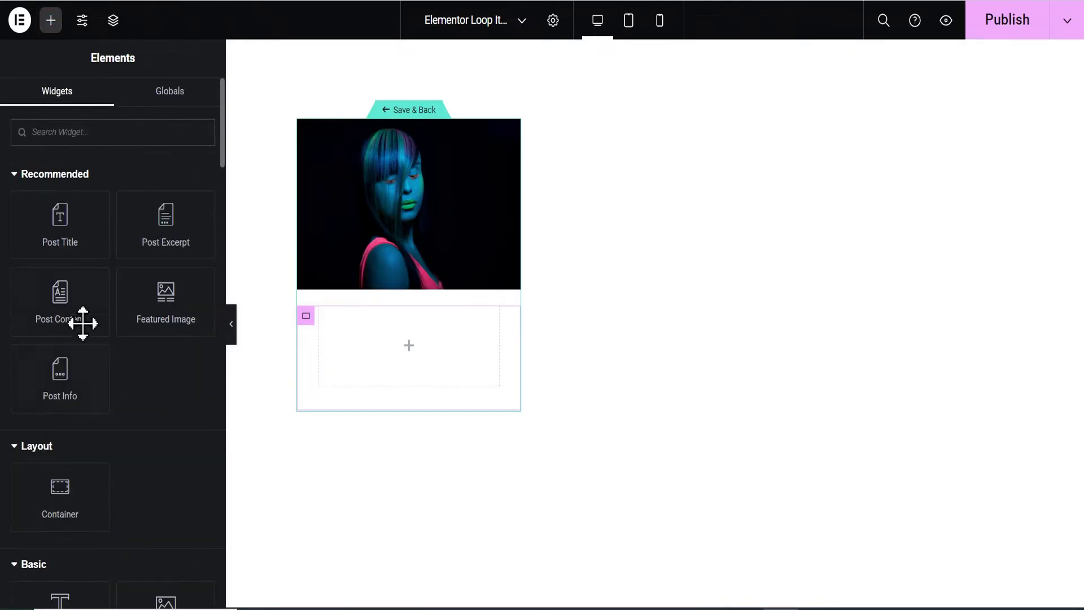
drag(57, 231, 395, 356)
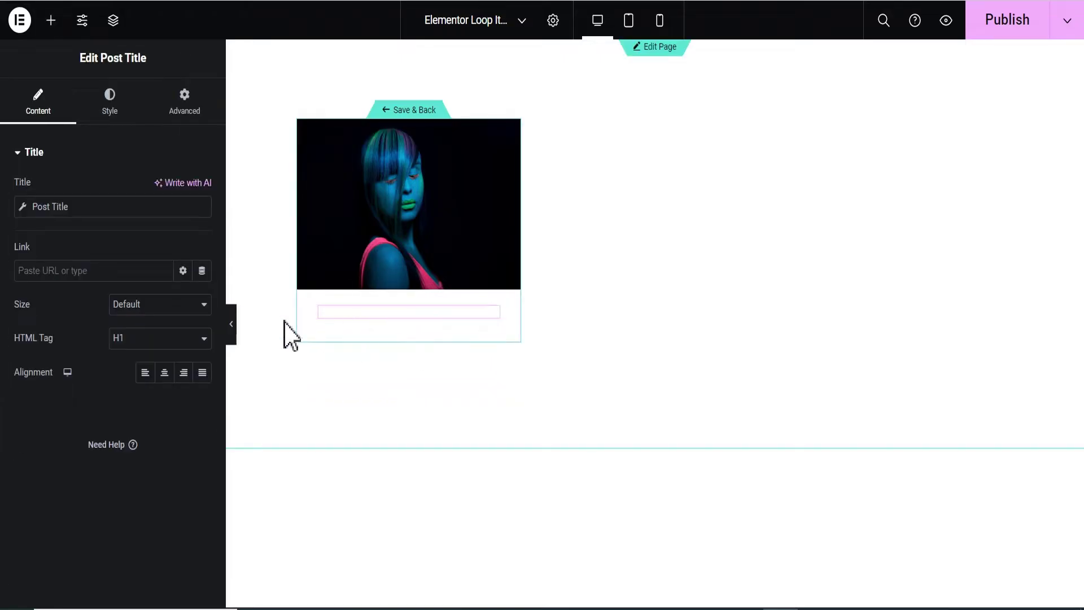
click(111, 114)
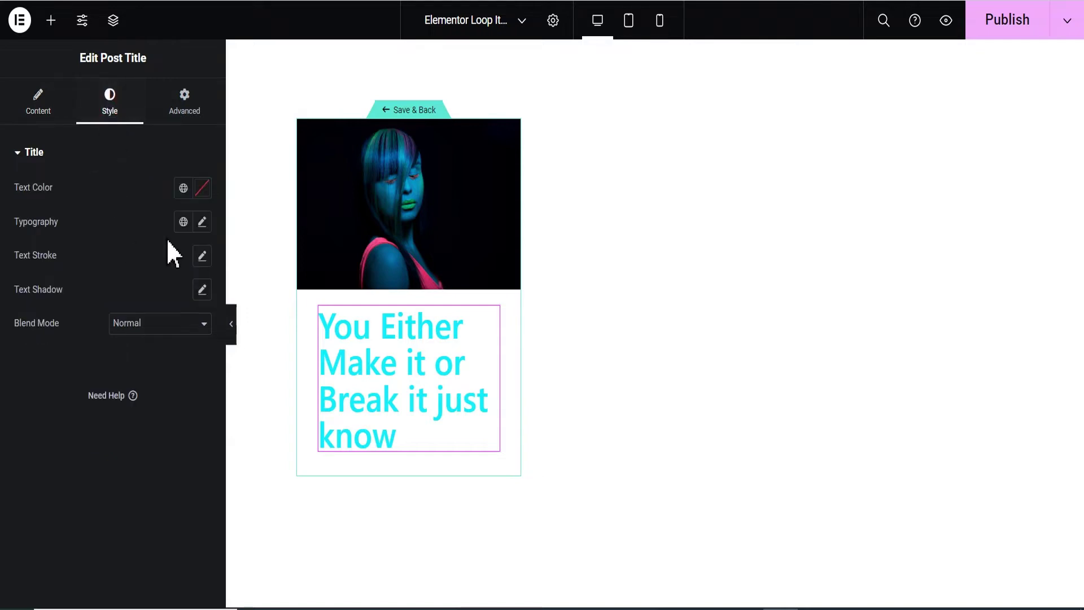
click(203, 188)
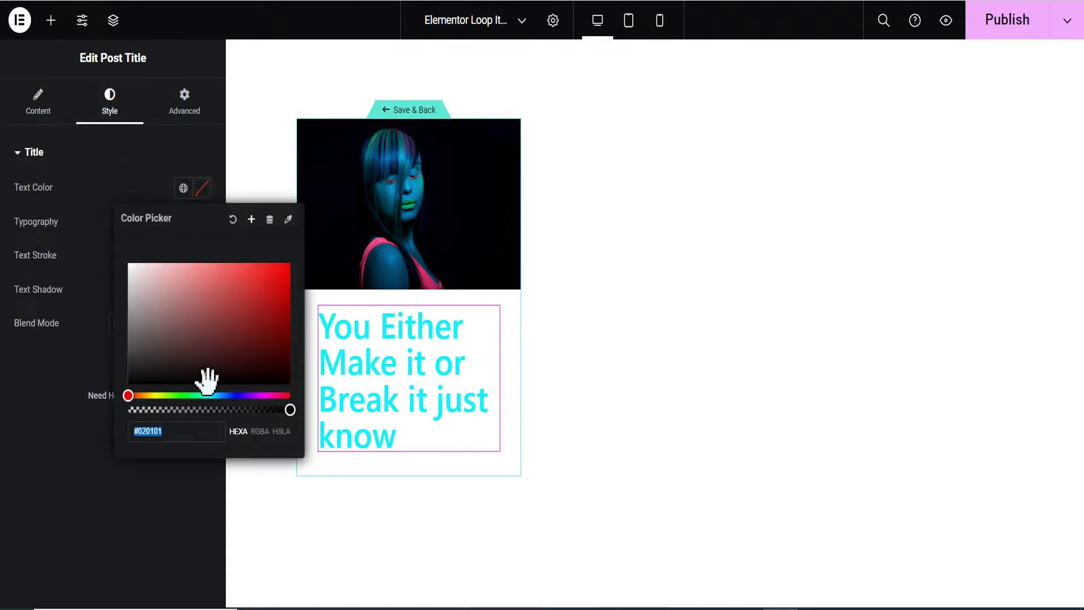
drag(208, 379, 287, 261)
click(125, 171)
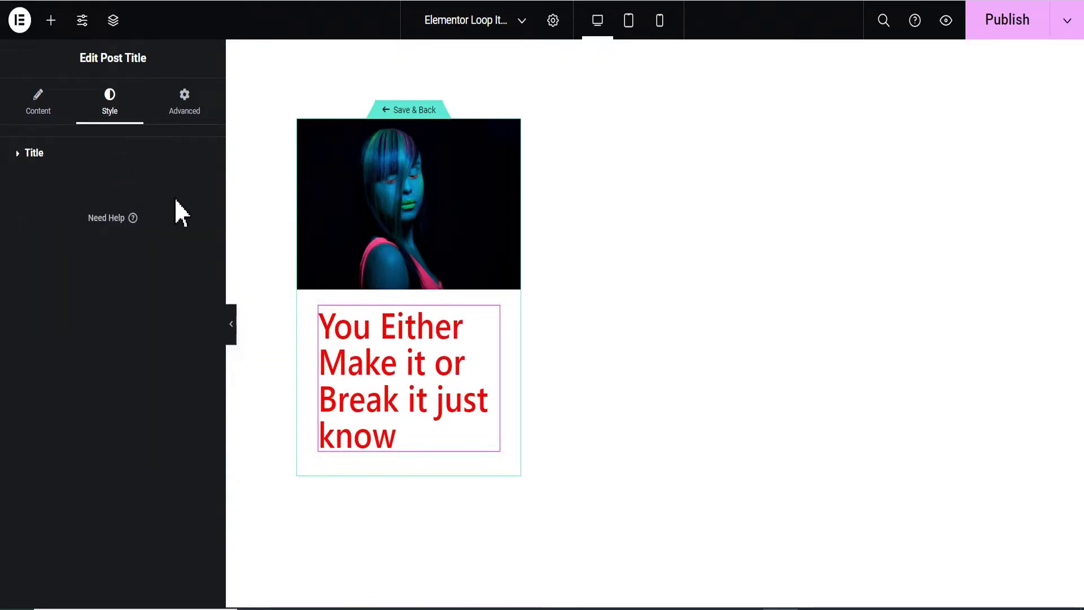
click(54, 153)
Set the title's font size to 20 px and add Post Info below it.
click(202, 222)
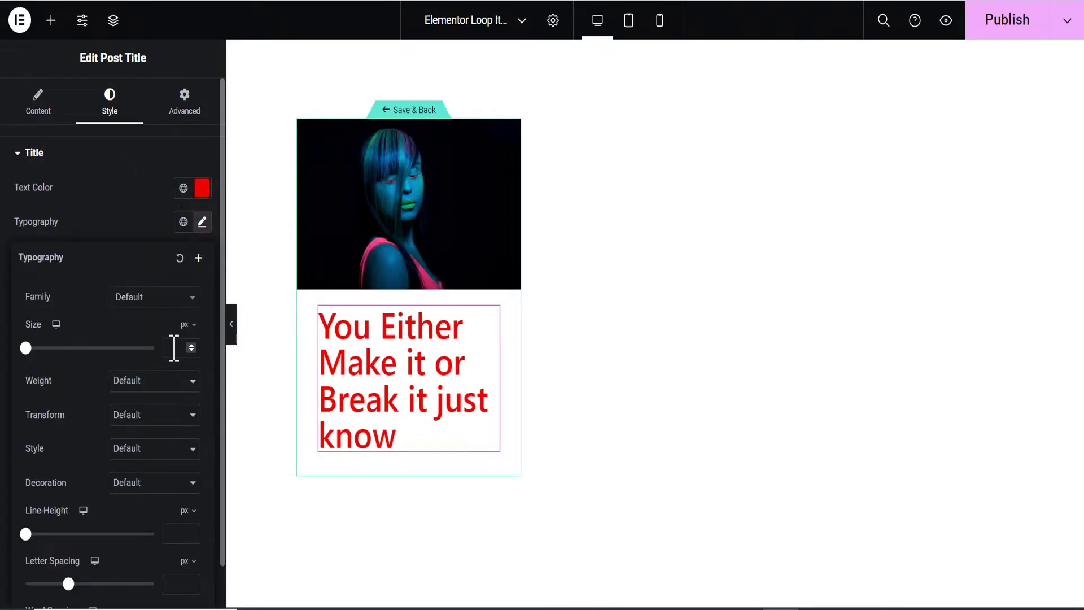
text(20)
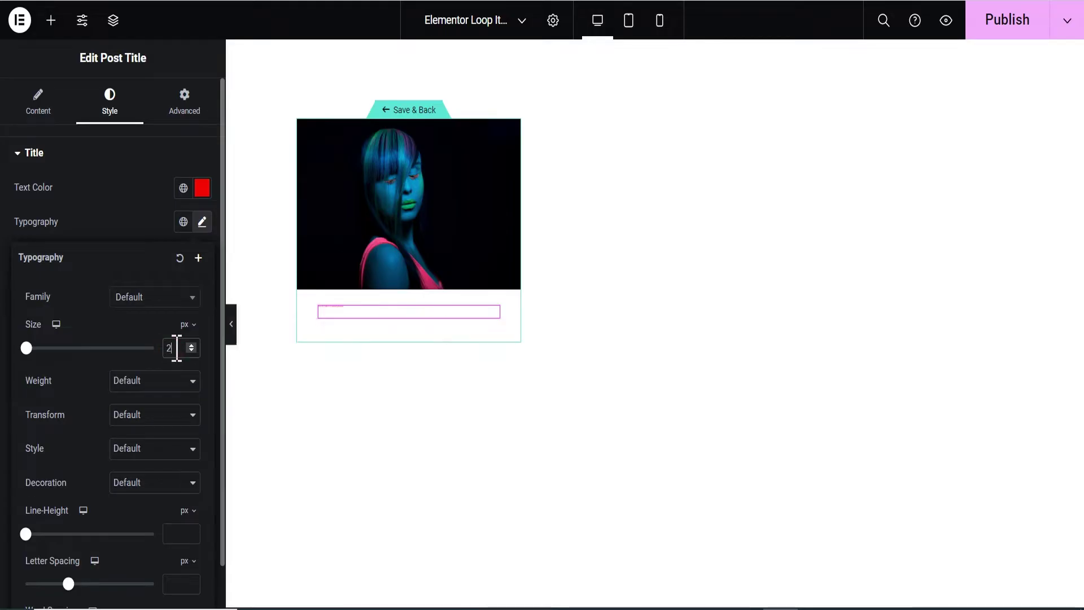
click(114, 209)
click(50, 20)
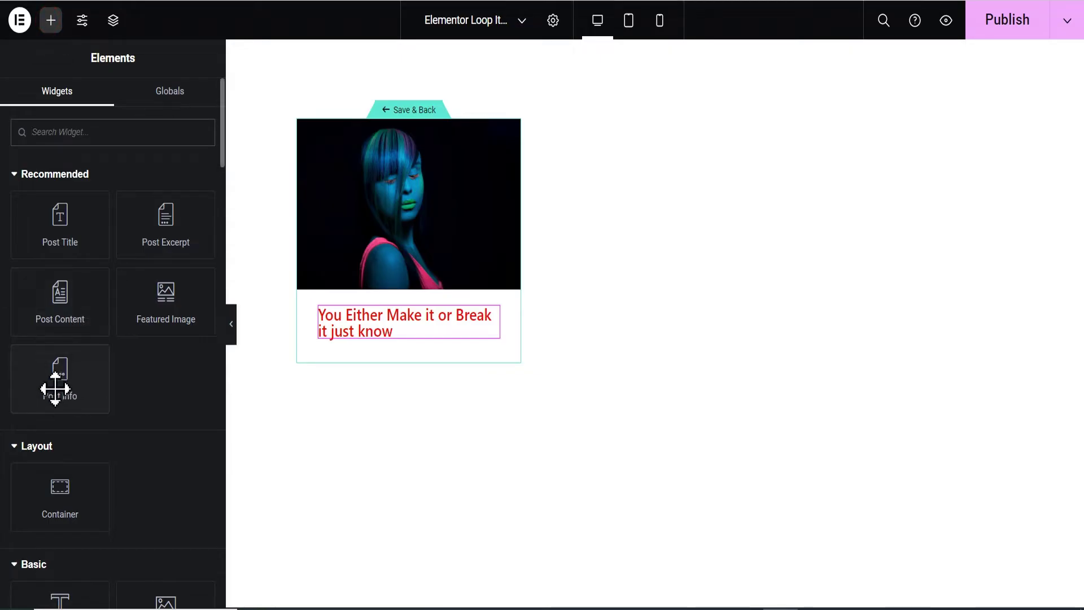
drag(60, 390, 381, 336)
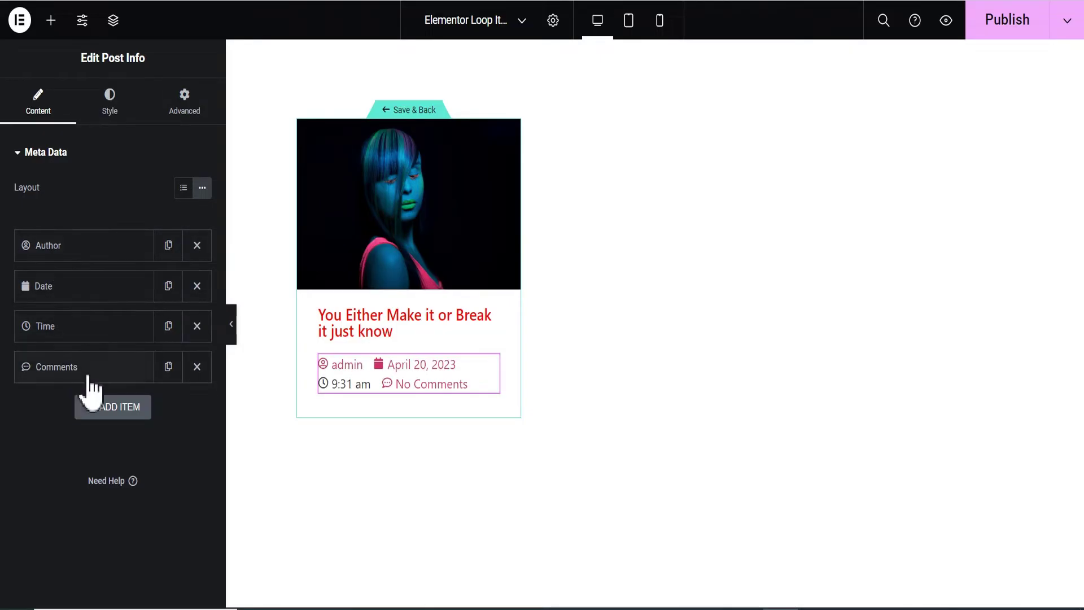
Remove Author and Time from Post Info and set the Date's Link to No.
click(197, 245)
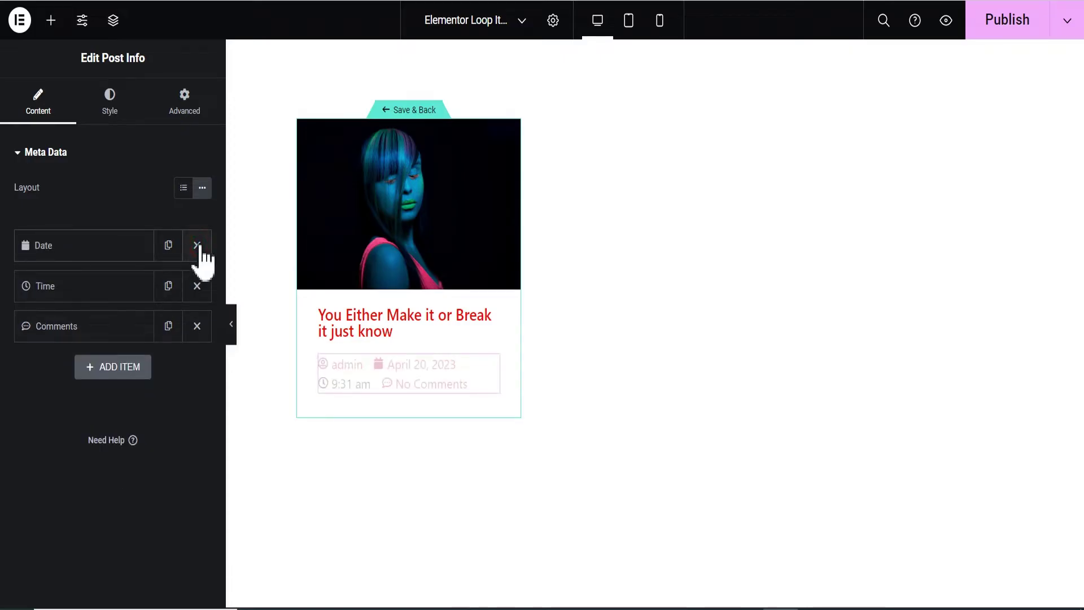
click(197, 285)
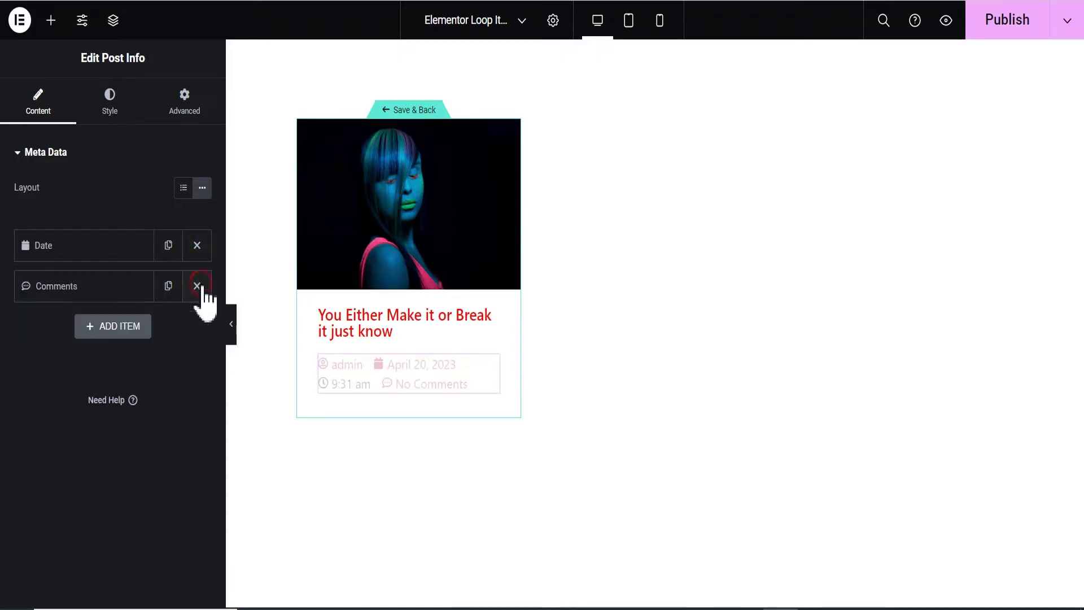
click(68, 246)
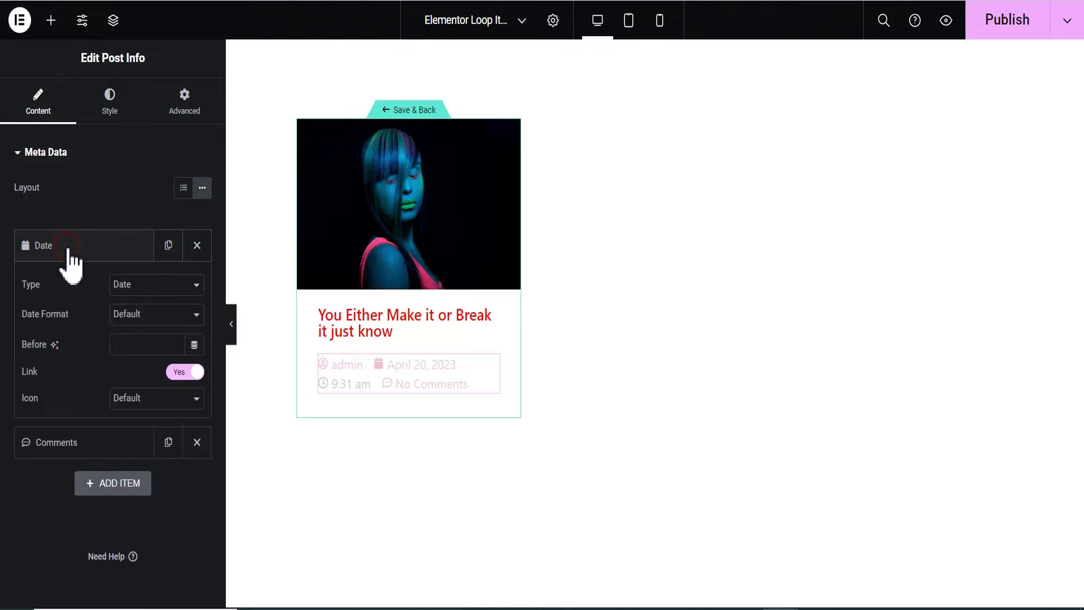
click(180, 374)
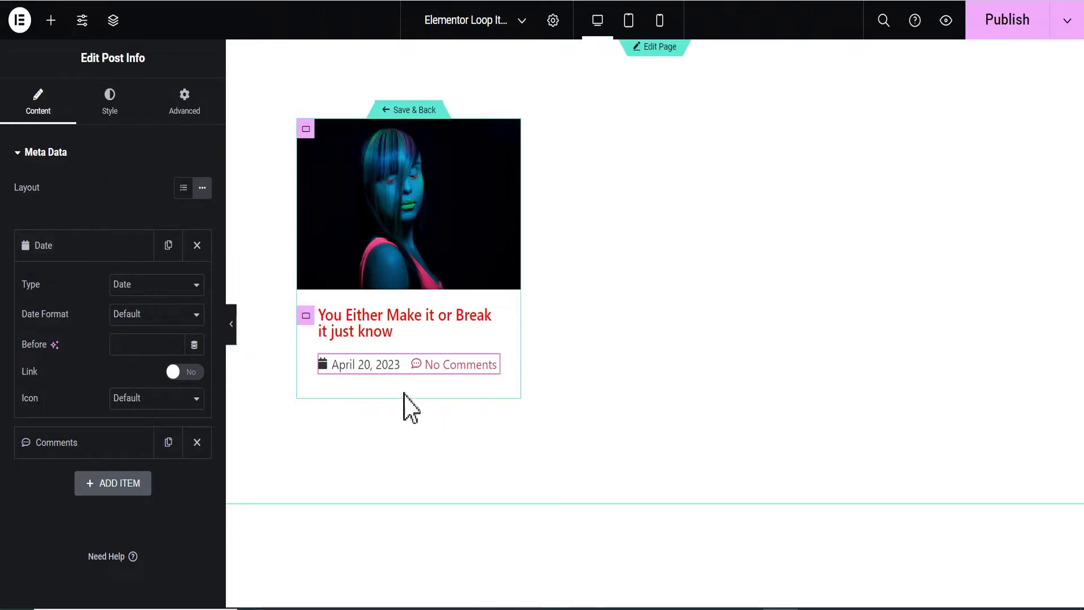
click(51, 21)
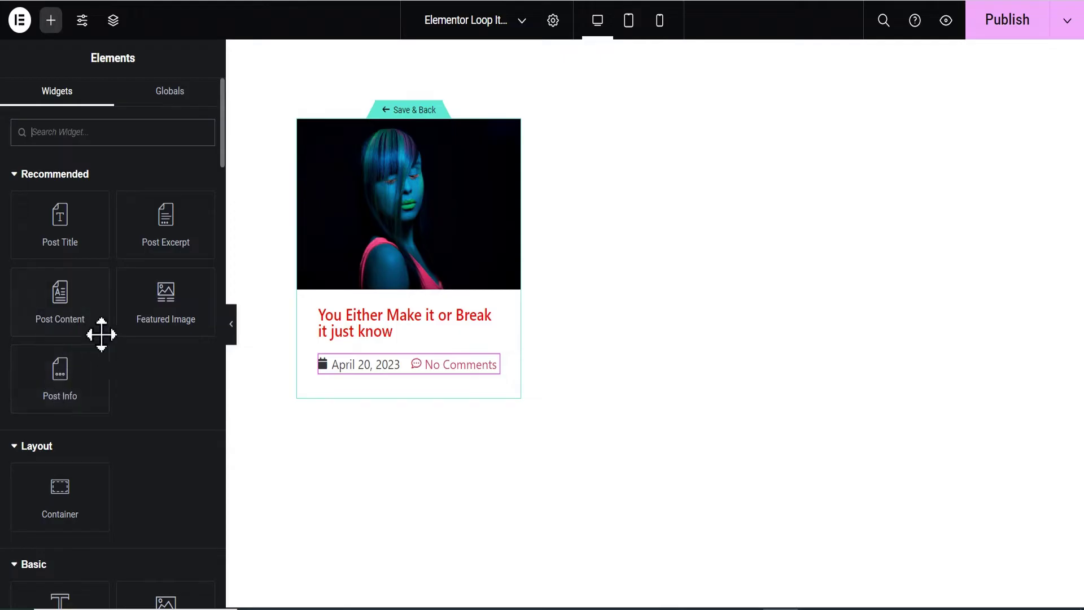
Add a Post Excerpt below the Post Info row and publish the loop template.
drag(159, 229, 377, 376)
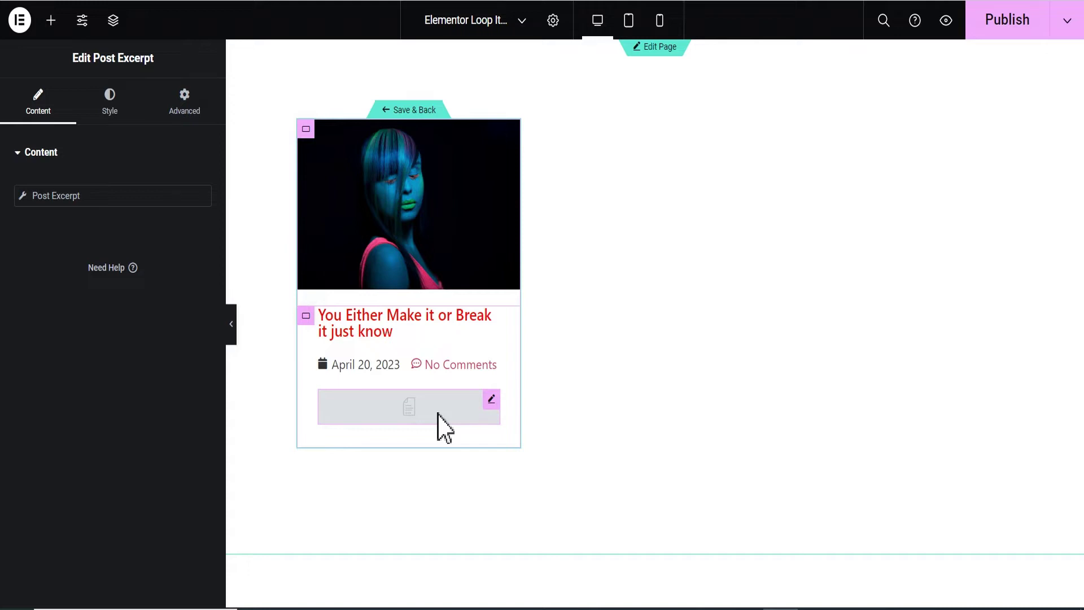
click(1005, 23)
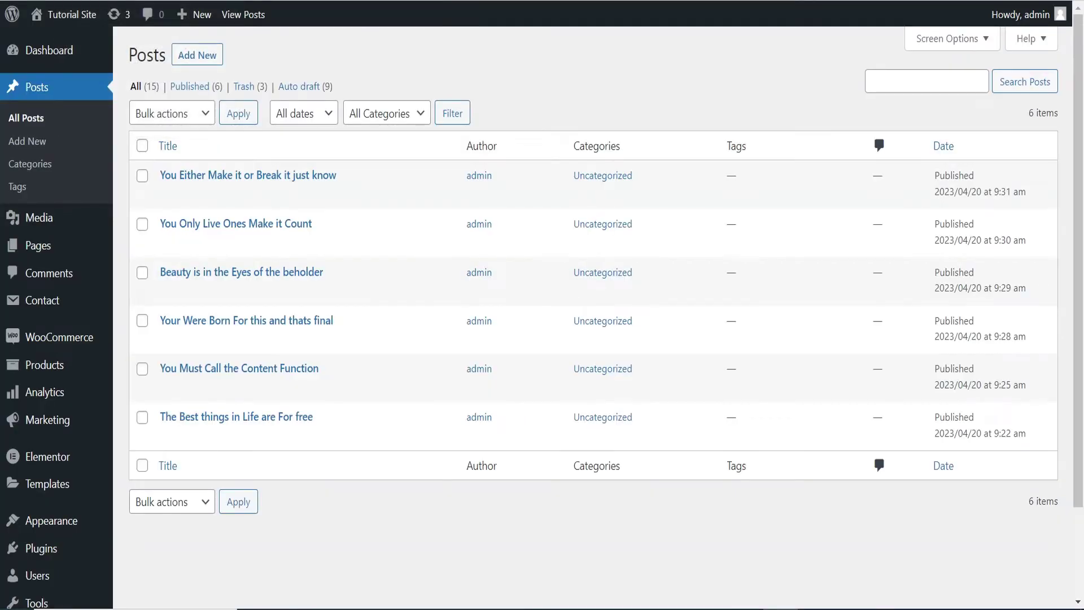
Open the post 'You Either Make it or Break it just know' in a new tab.
right_click(243, 178)
click(279, 190)
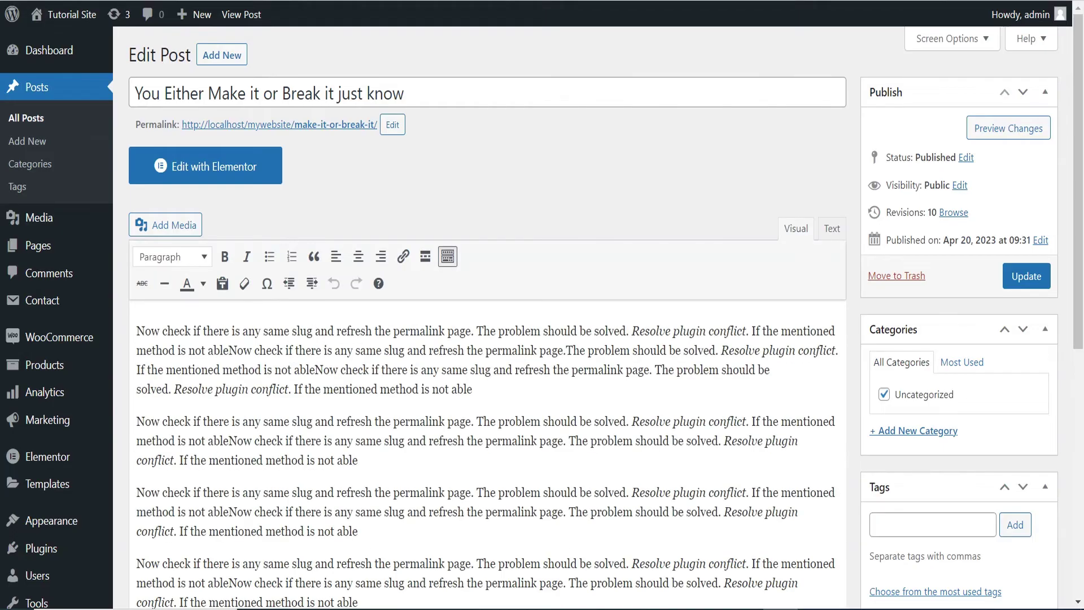
scroll(564, 293, down, 5)
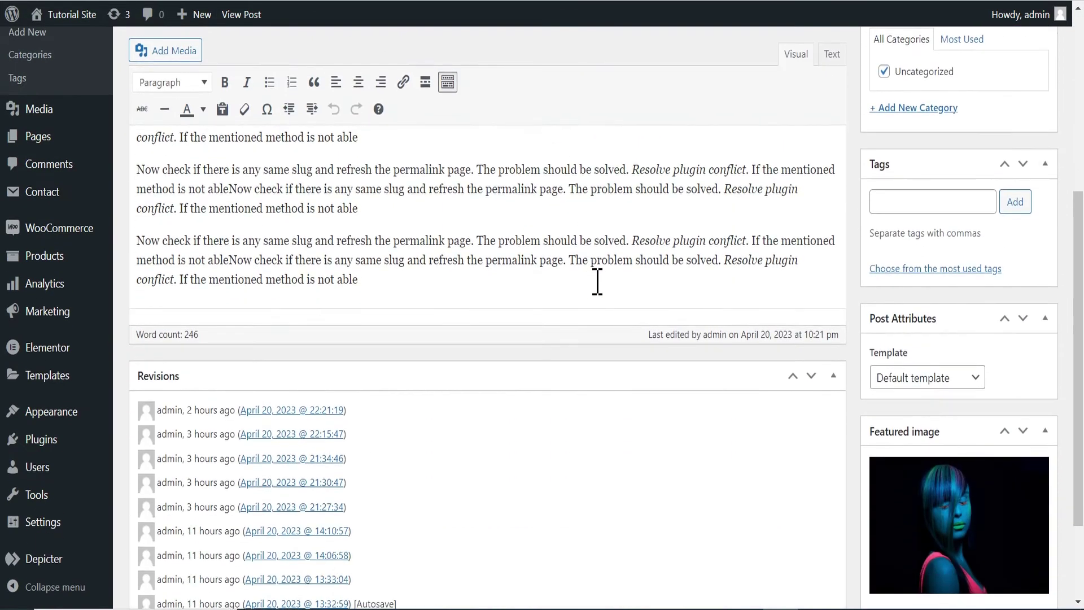
scroll(595, 280, up, 3)
scroll(662, 261, down, 6)
scroll(726, 380, up, 7)
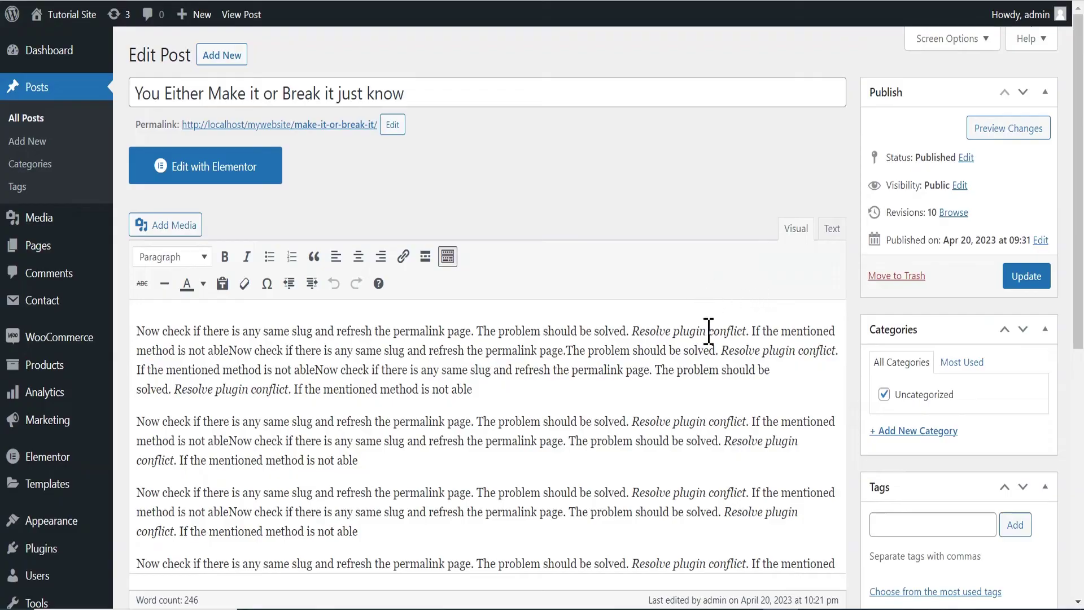
Enable the Excerpt box in Screen Options.
click(961, 41)
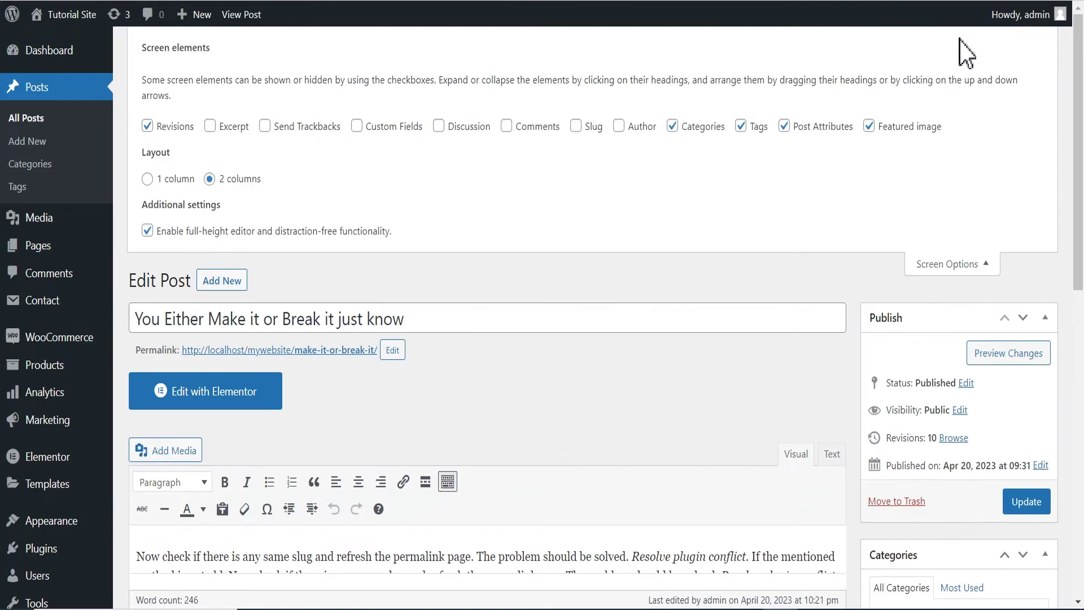
click(210, 128)
scroll(570, 266, down, 2)
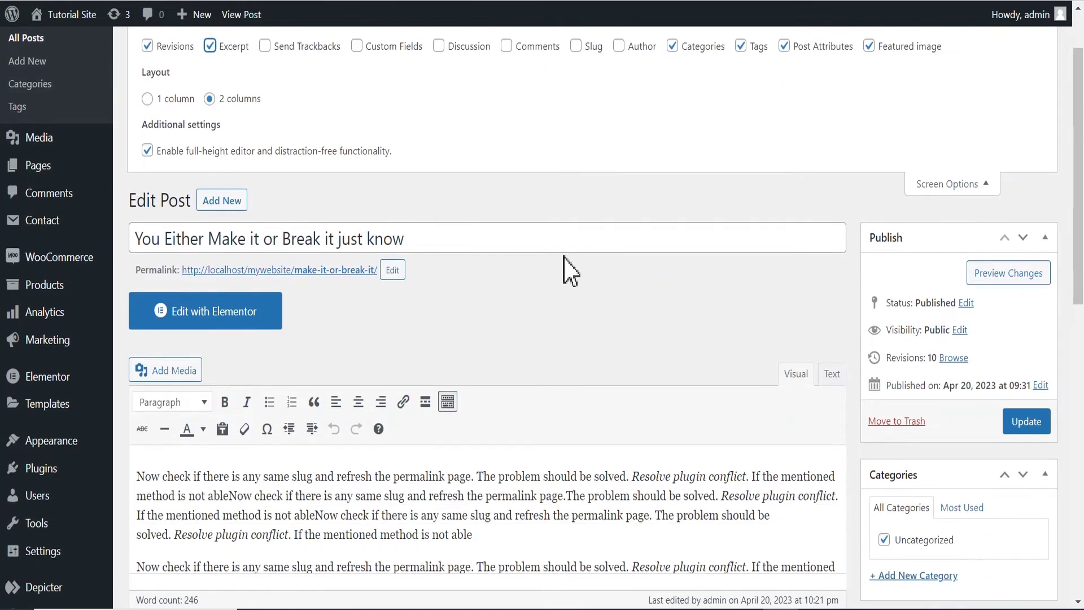
scroll(762, 232, up, 2)
click(938, 263)
scroll(640, 328, down, 9)
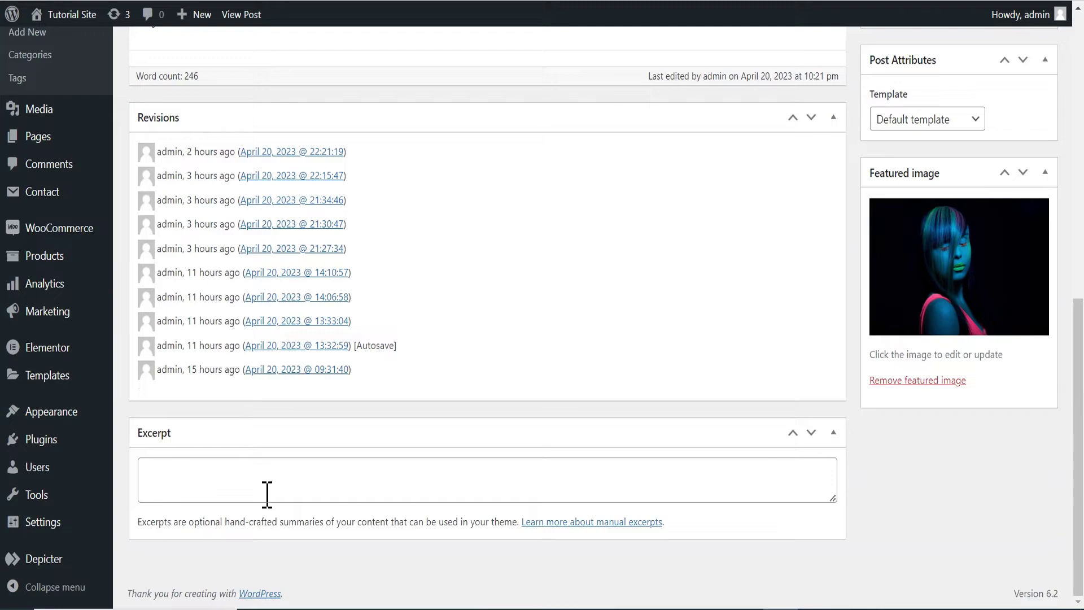
scroll(501, 411, up, 9)
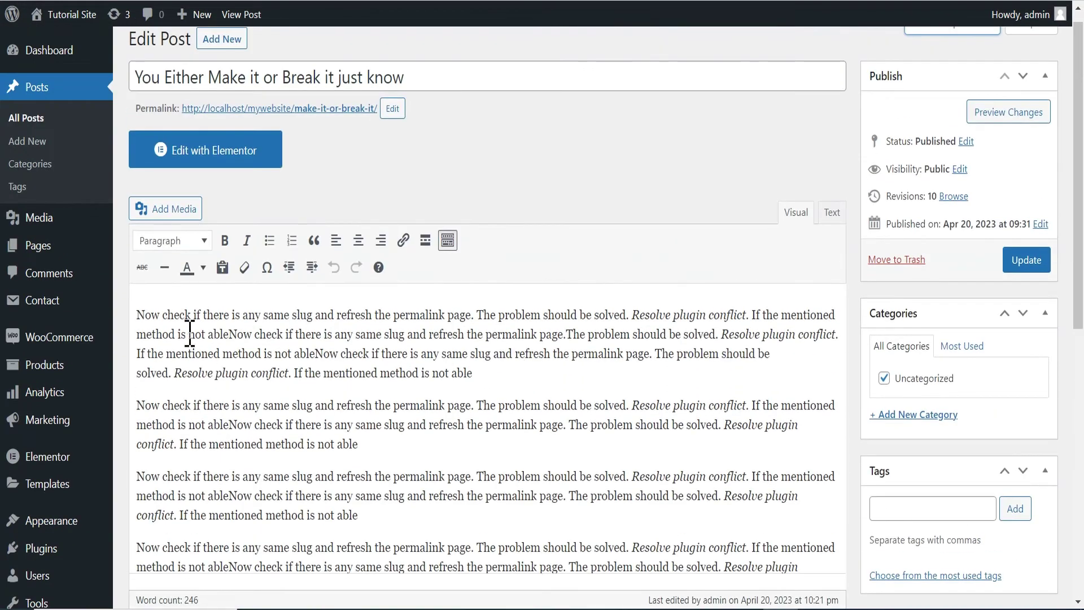
Paste the post's opening sentence into the Excerpt box and update the post.
drag(139, 315, 751, 314)
key(ctrl+c)
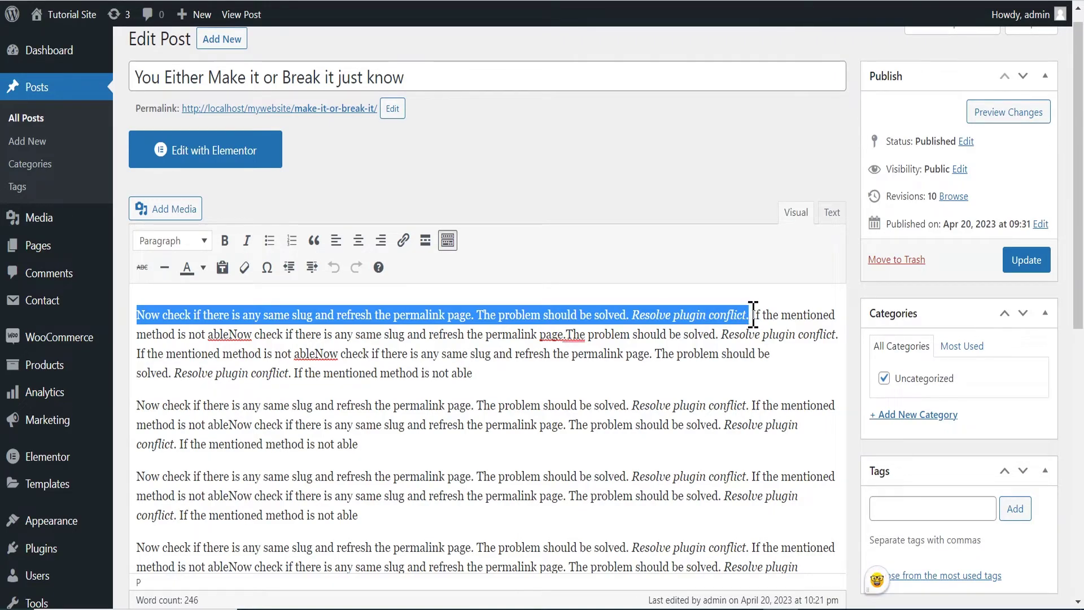
scroll(648, 442, down, 10)
click(497, 480)
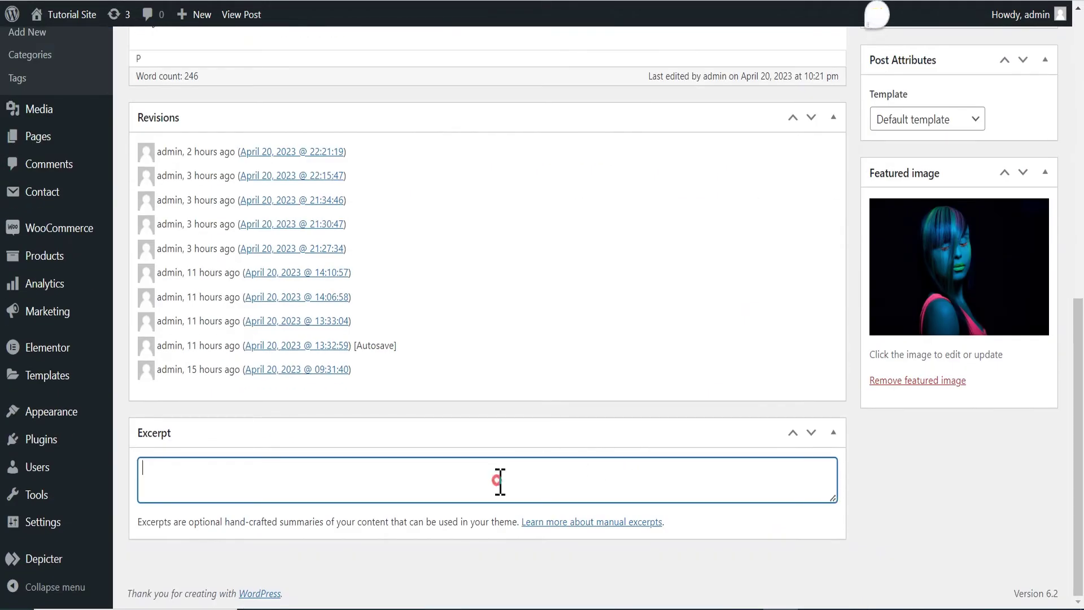
key(ctrl+v)
scroll(1064, 285, up, 5)
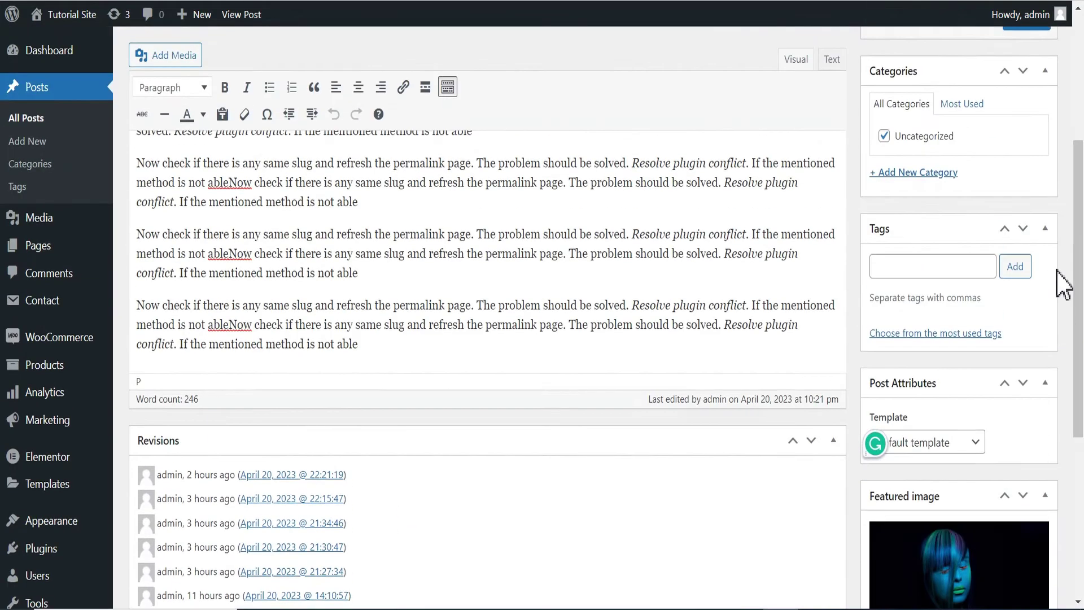
scroll(1064, 285, up, 3)
click(1031, 264)
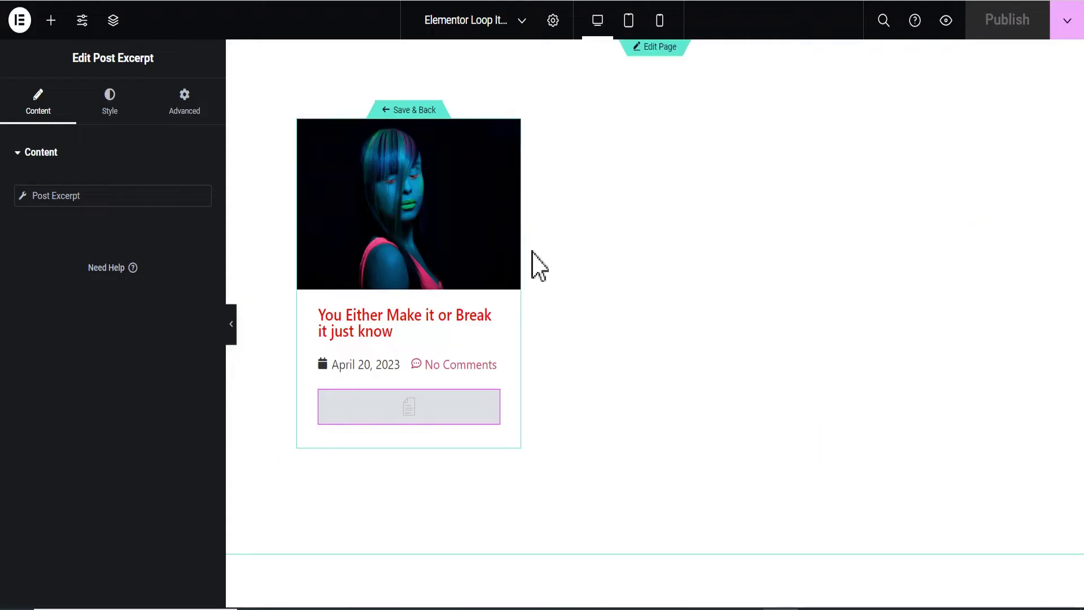
Delete the empty Post Excerpt and drag a fresh one below the meta row.
click(491, 398)
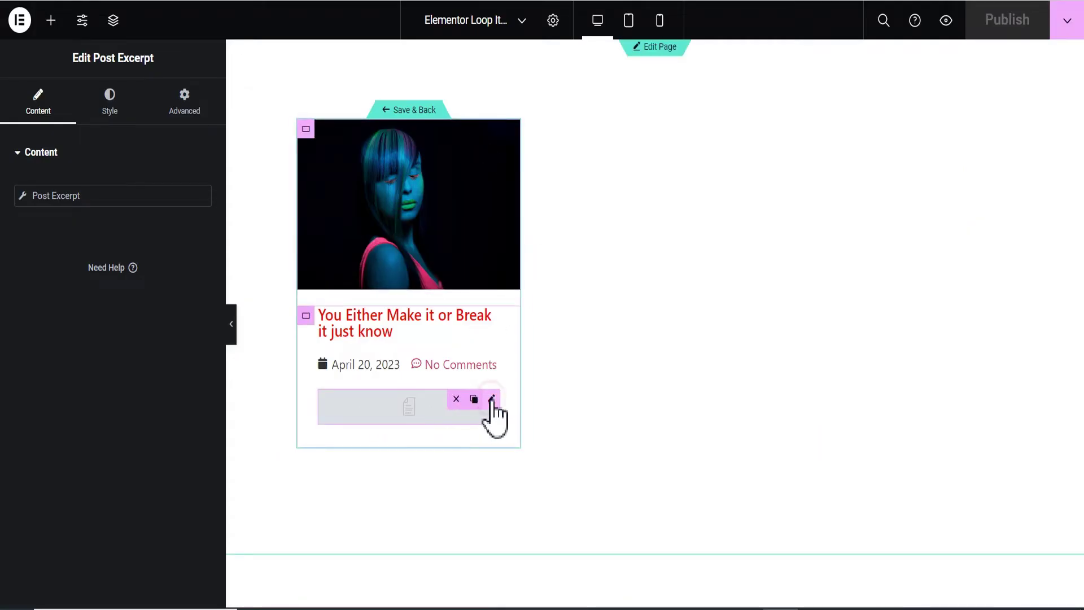
click(455, 399)
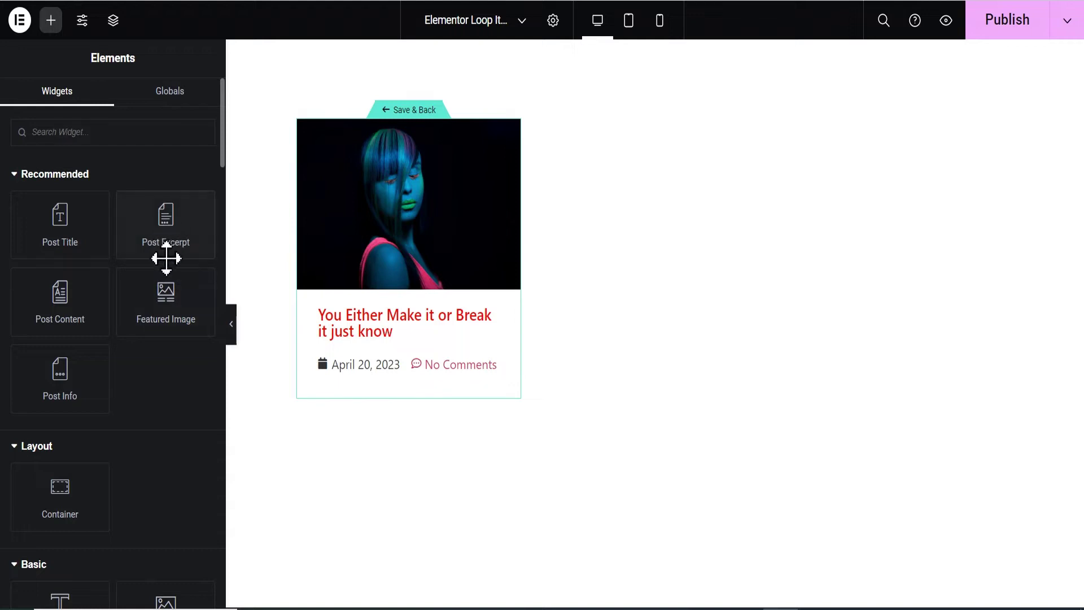
drag(171, 230, 404, 369)
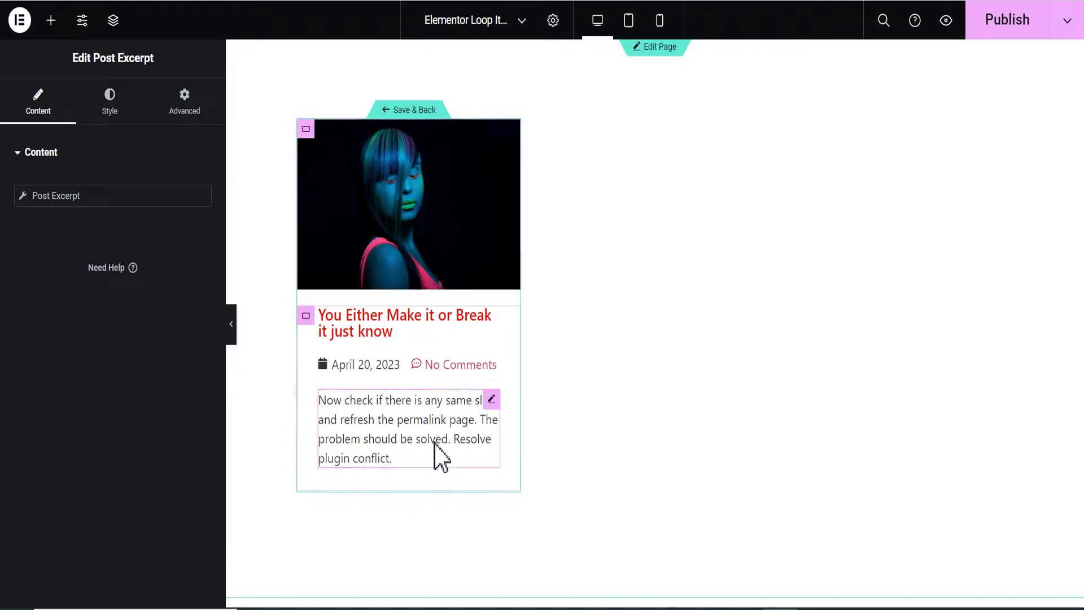
click(22, 196)
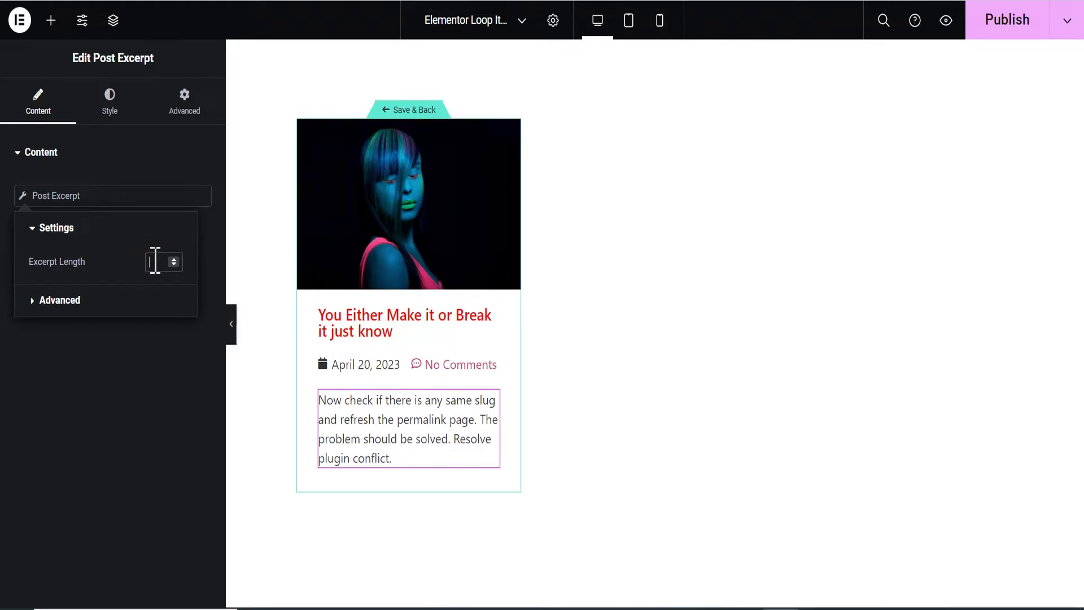
Limit the excerpt to 15 words and add '...' as its After text.
click(155, 261)
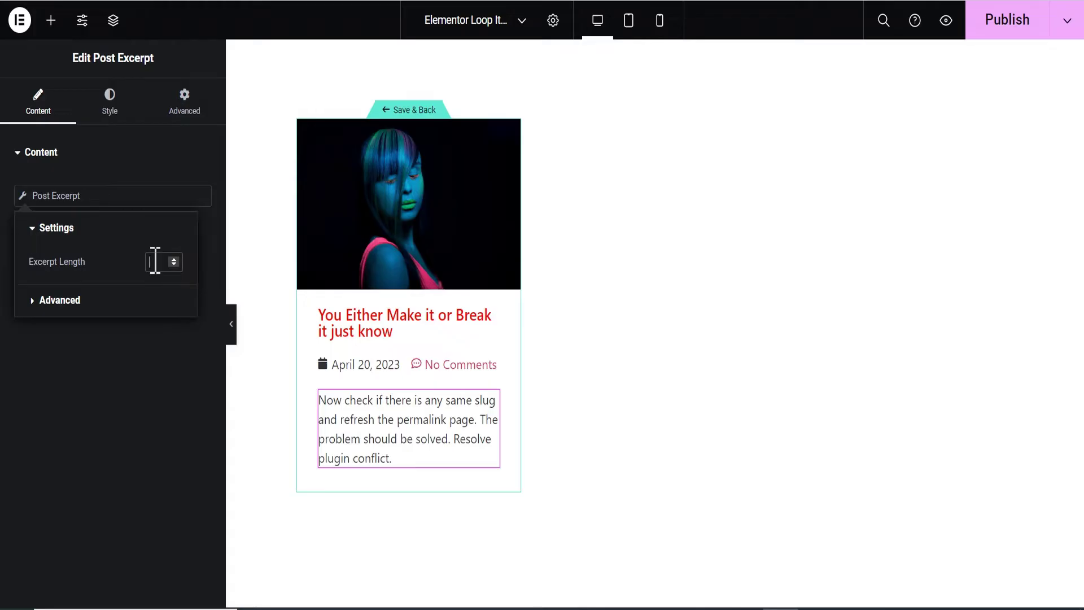
text(15)
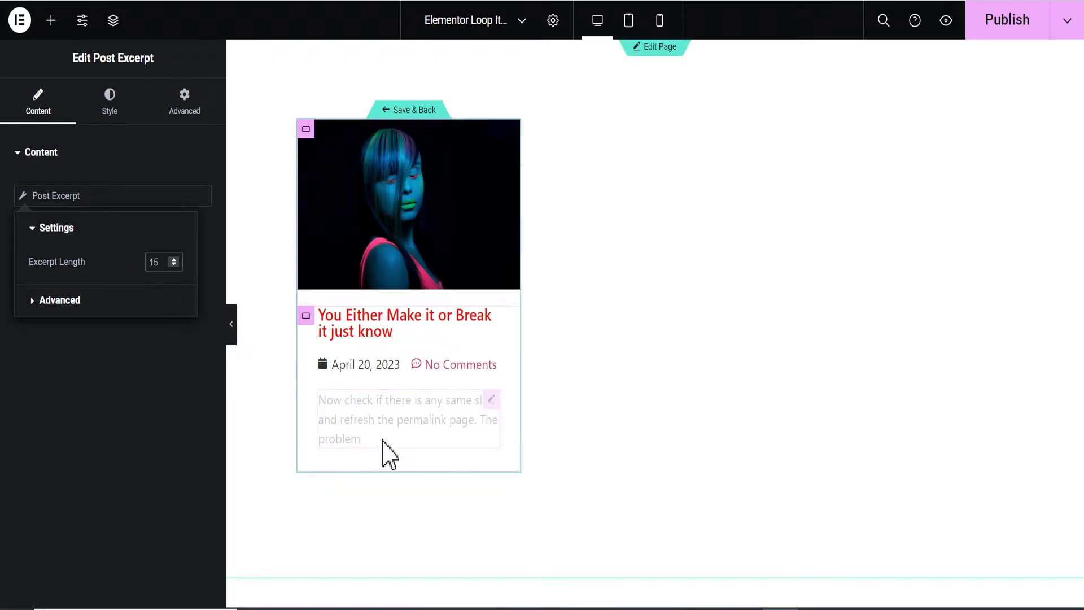
click(63, 300)
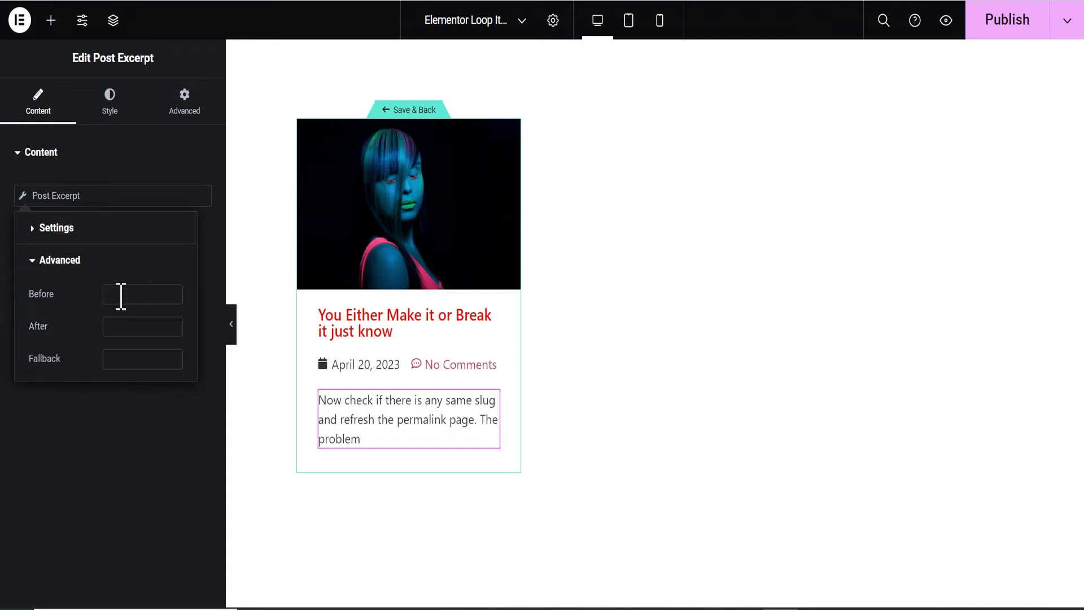
click(128, 327)
text(....)
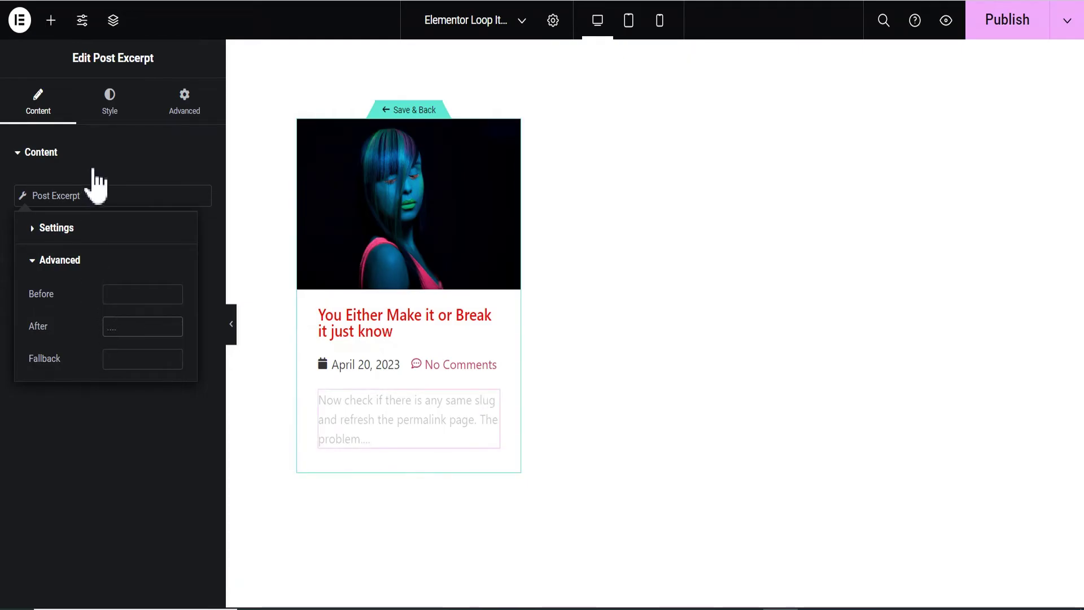
click(120, 160)
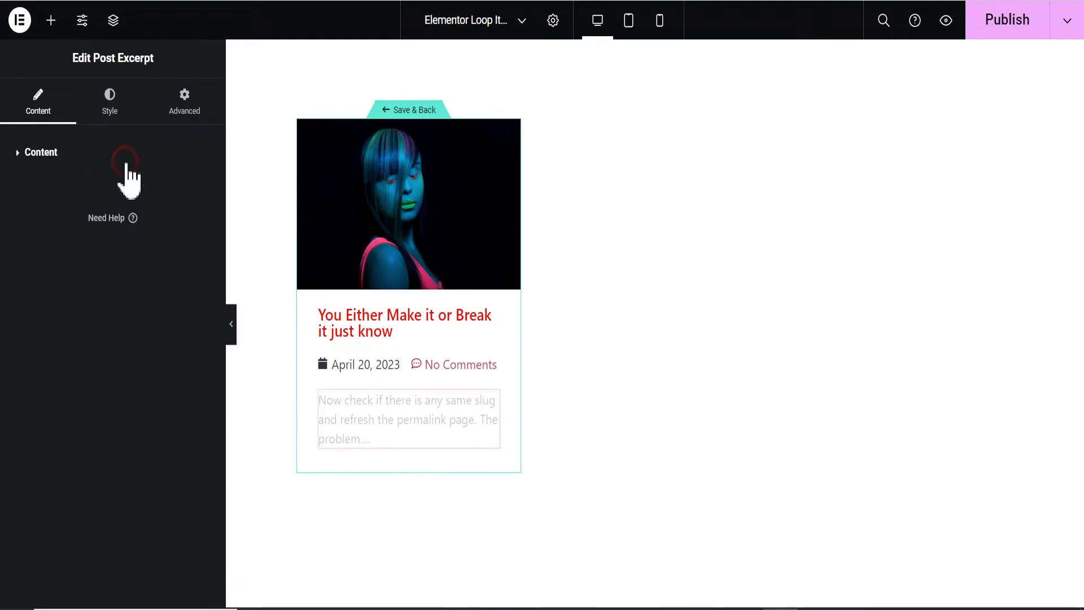
Add a Button widget below the excerpt on the post card.
click(51, 21)
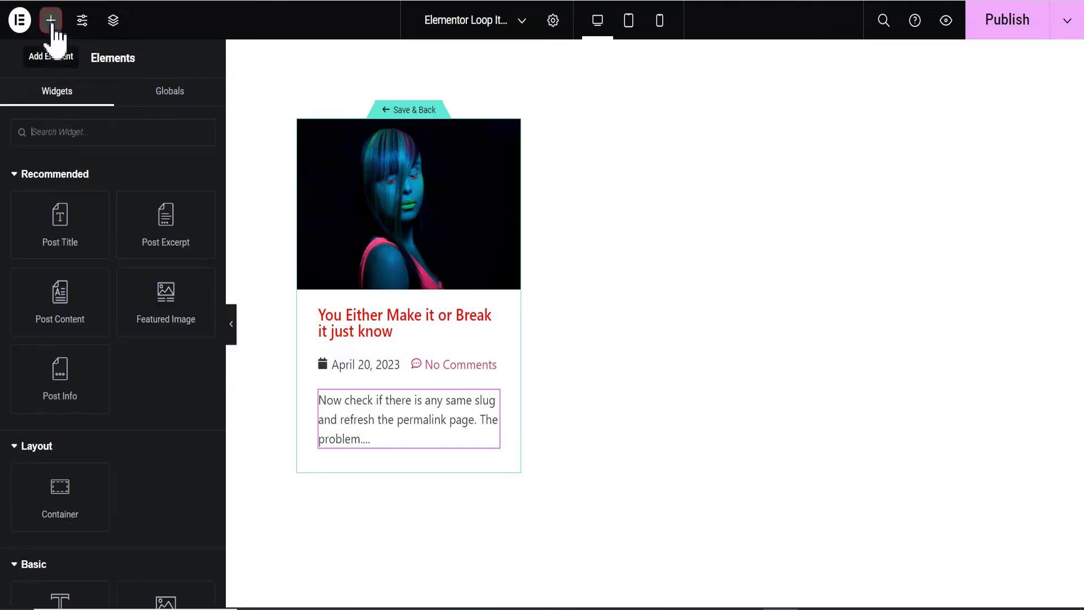
scroll(125, 437, down, 5)
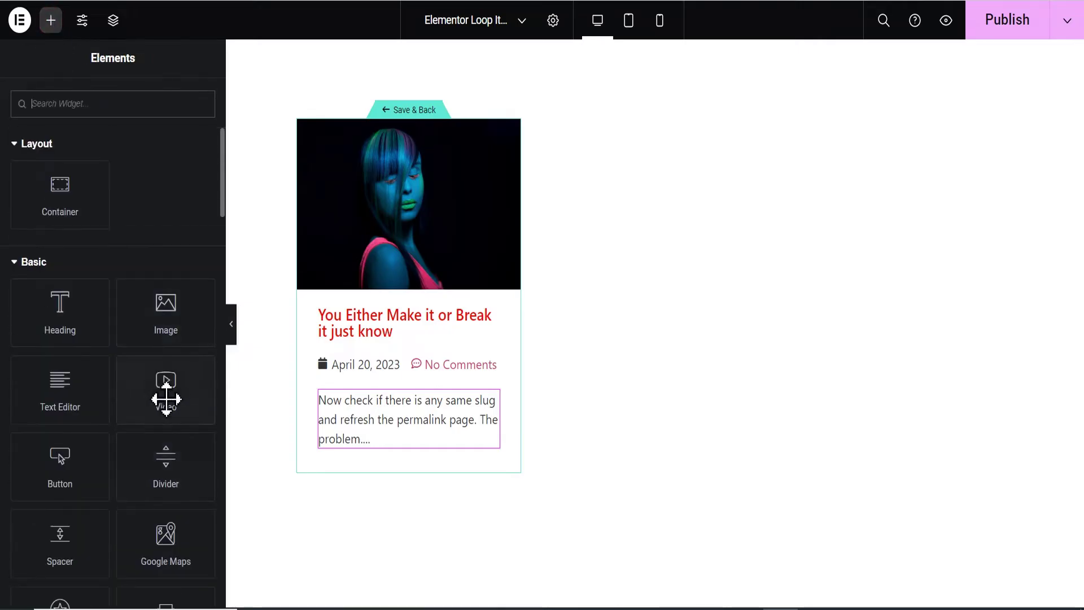
drag(58, 475, 375, 448)
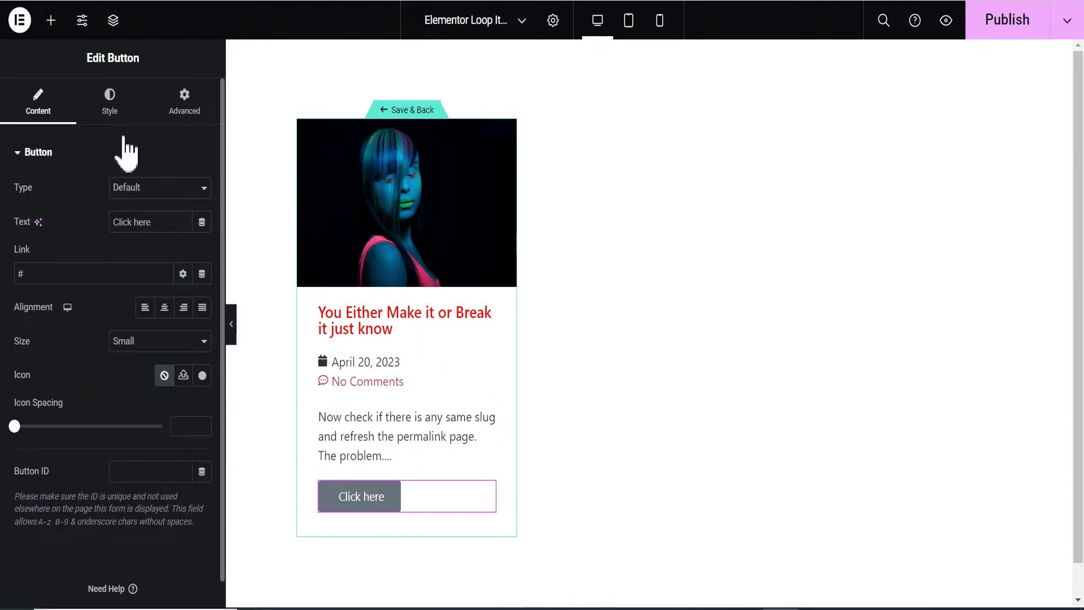
Give the button a classic bright red background, #FF0707.
click(111, 112)
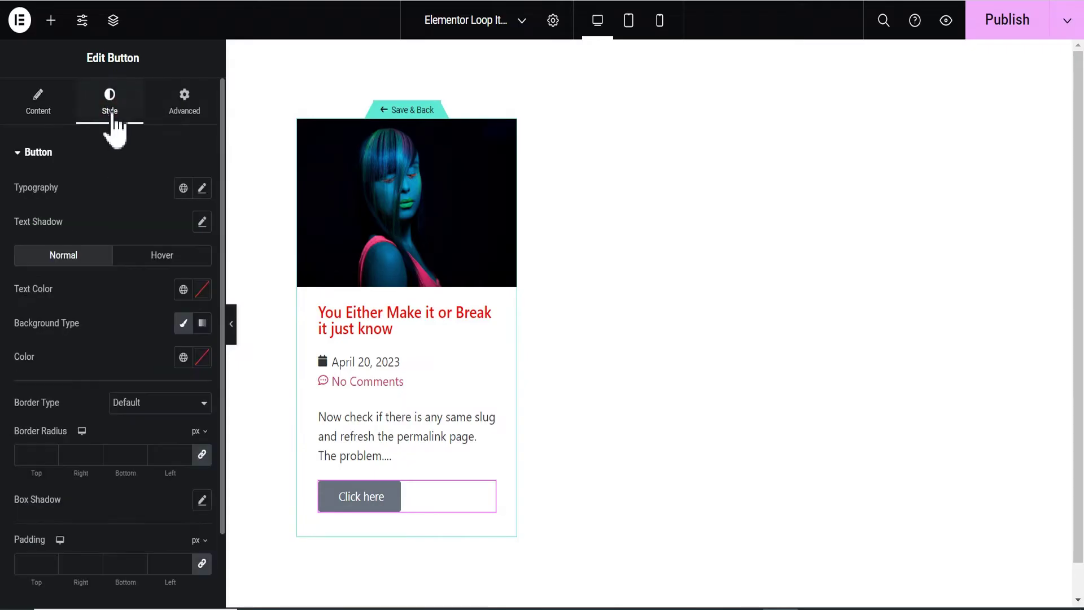
click(180, 321)
click(201, 357)
click(208, 260)
click(287, 149)
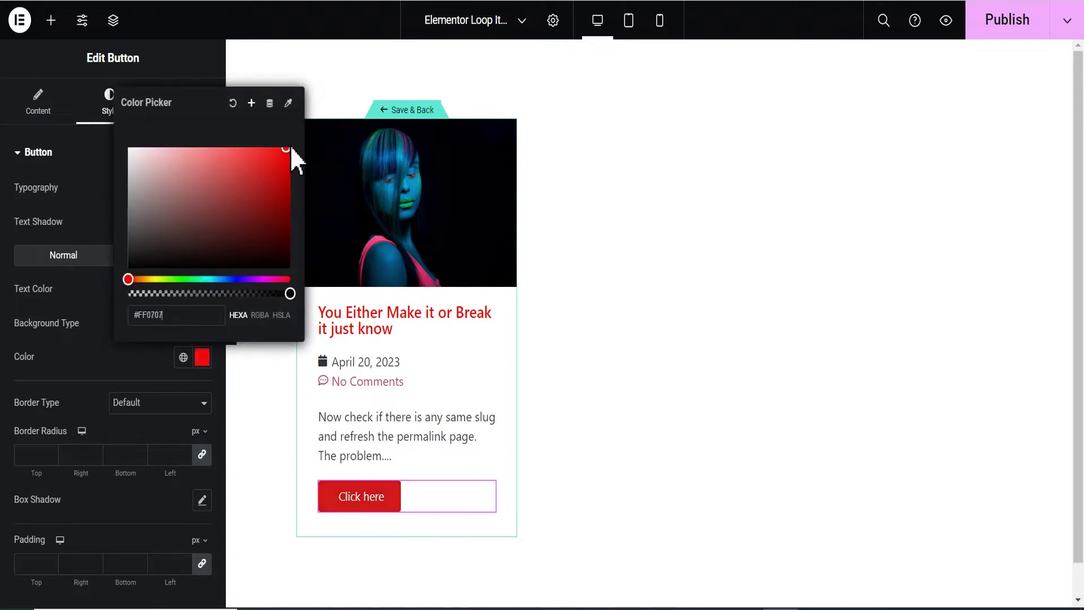
click(90, 348)
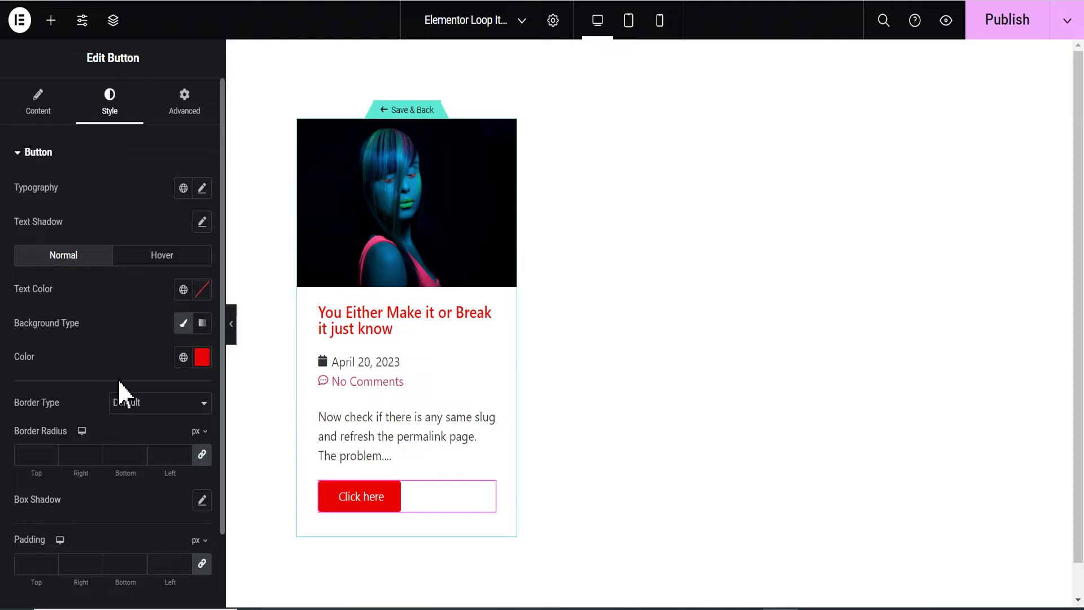
Replace the button's placeholder # link with the Post URL dynamic tag.
click(36, 104)
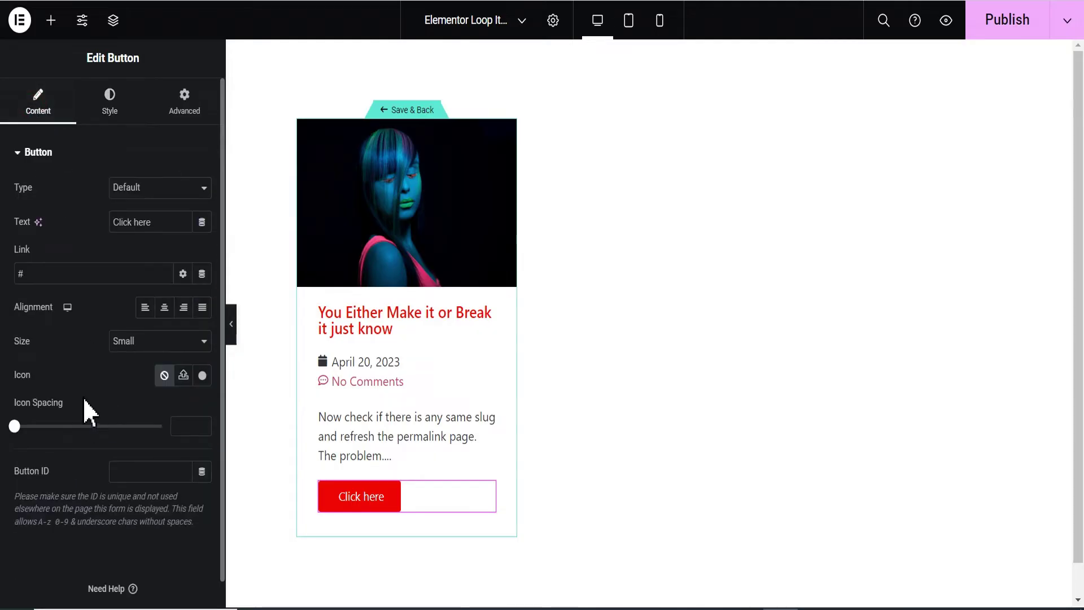
drag(26, 275, 4, 282)
key(BackSpace)
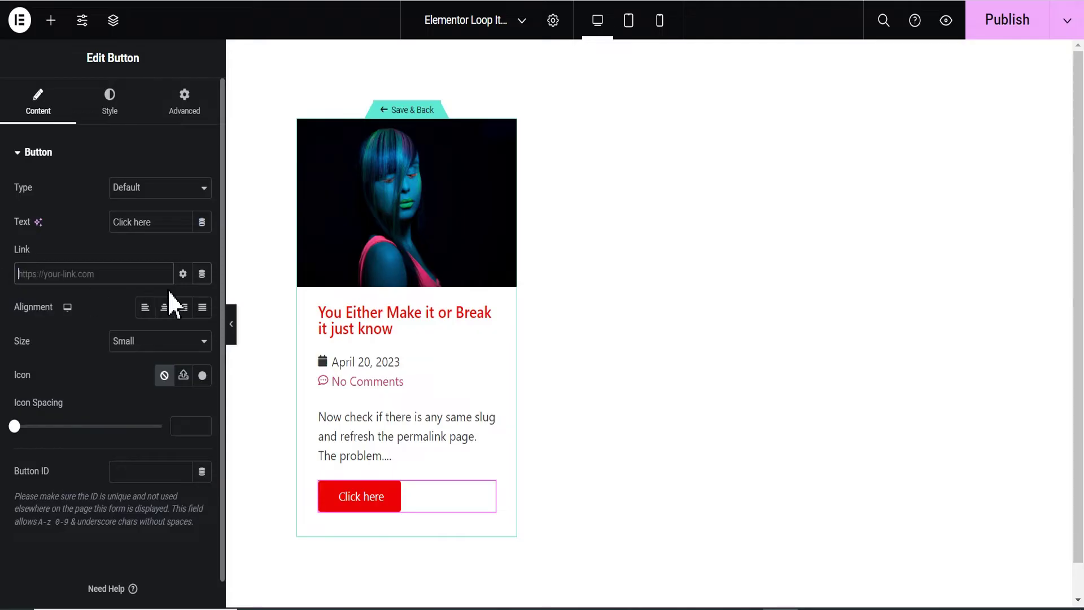
click(203, 275)
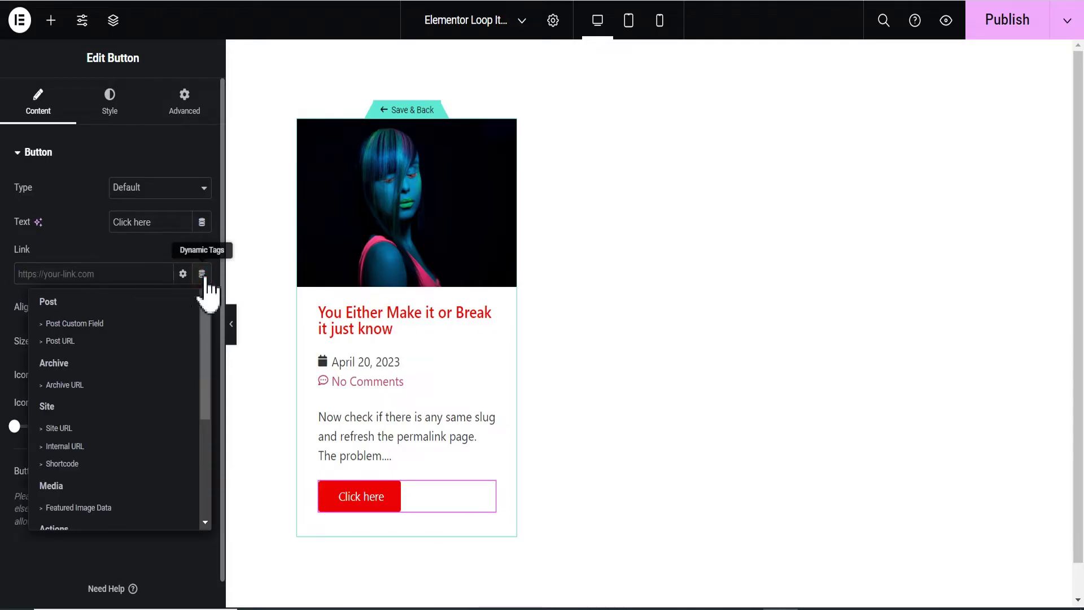
click(61, 344)
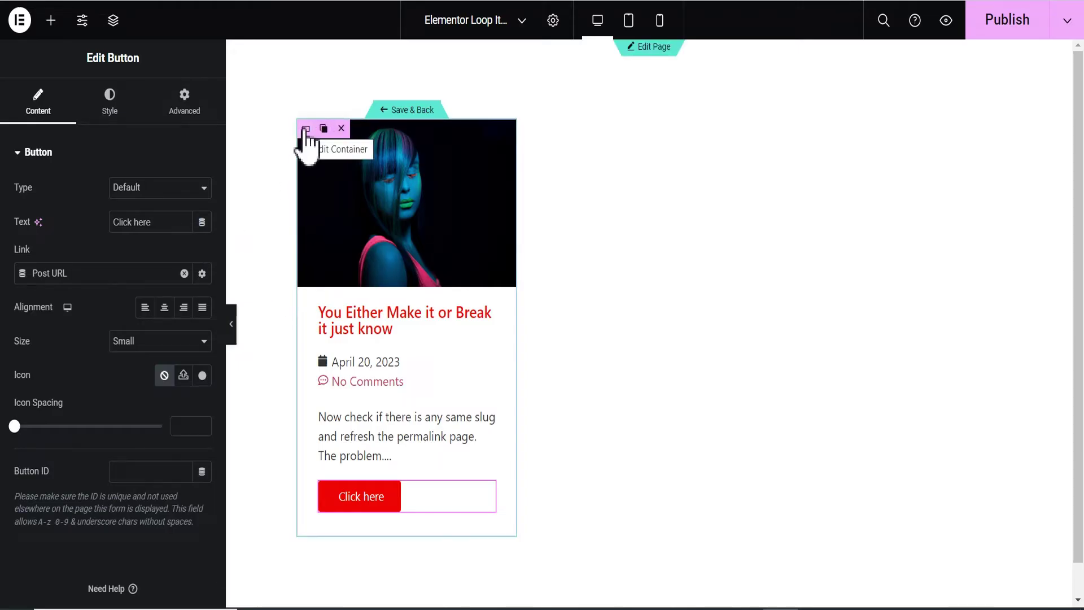
Enable the default soft box shadow on the card container, then select the featured image.
click(305, 129)
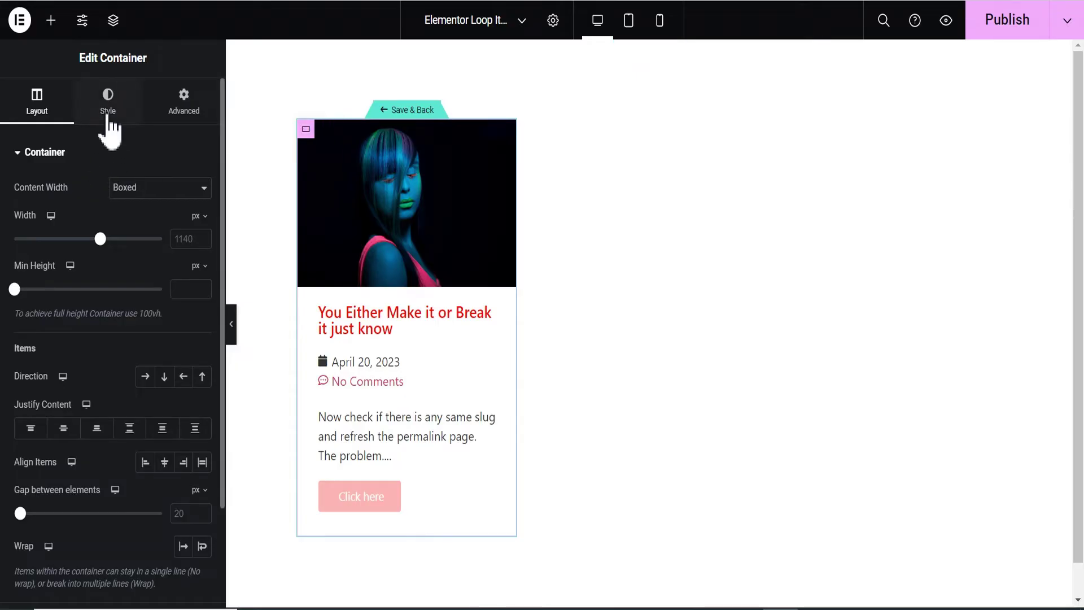
click(107, 116)
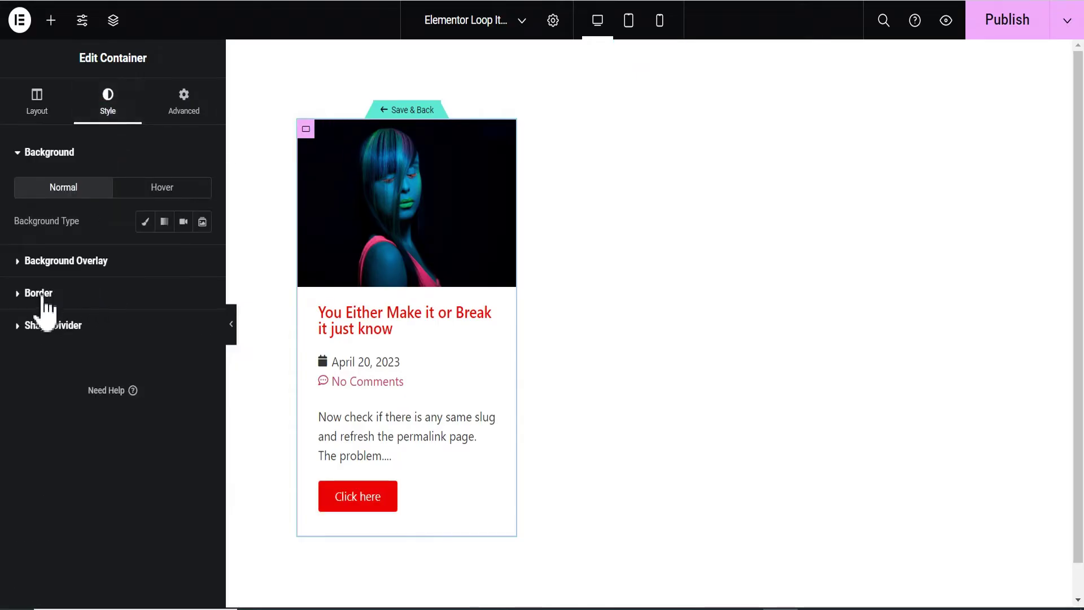
click(70, 294)
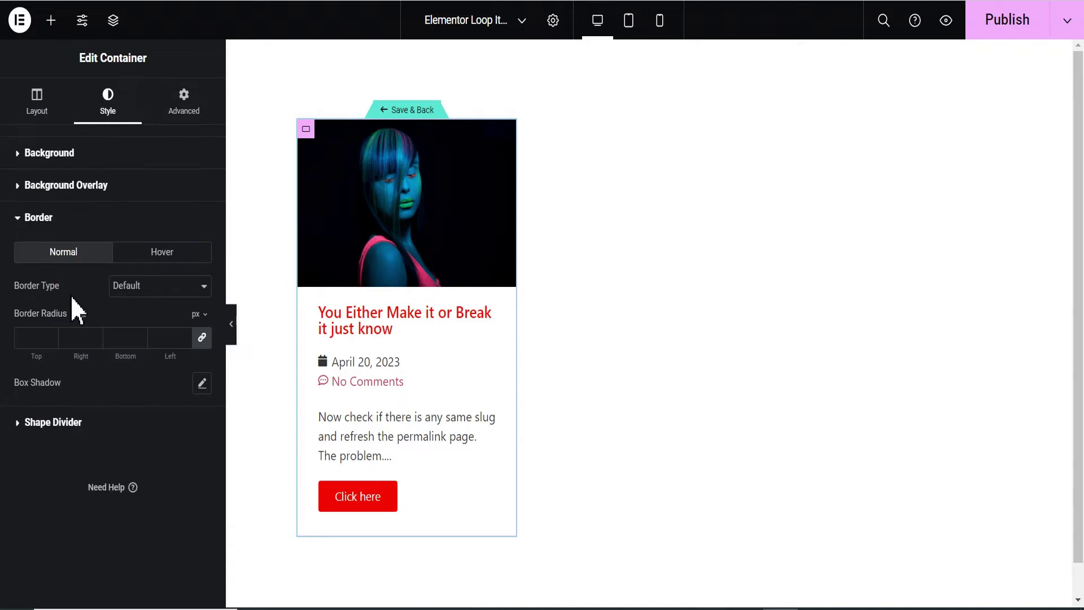
click(202, 388)
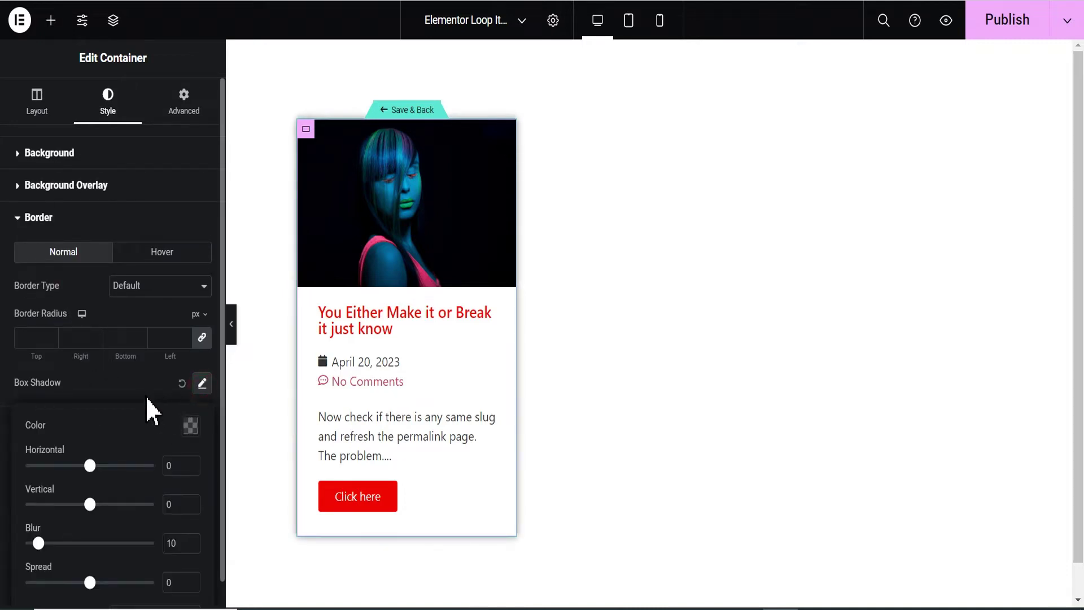
mouse_move(496, 154)
click(508, 129)
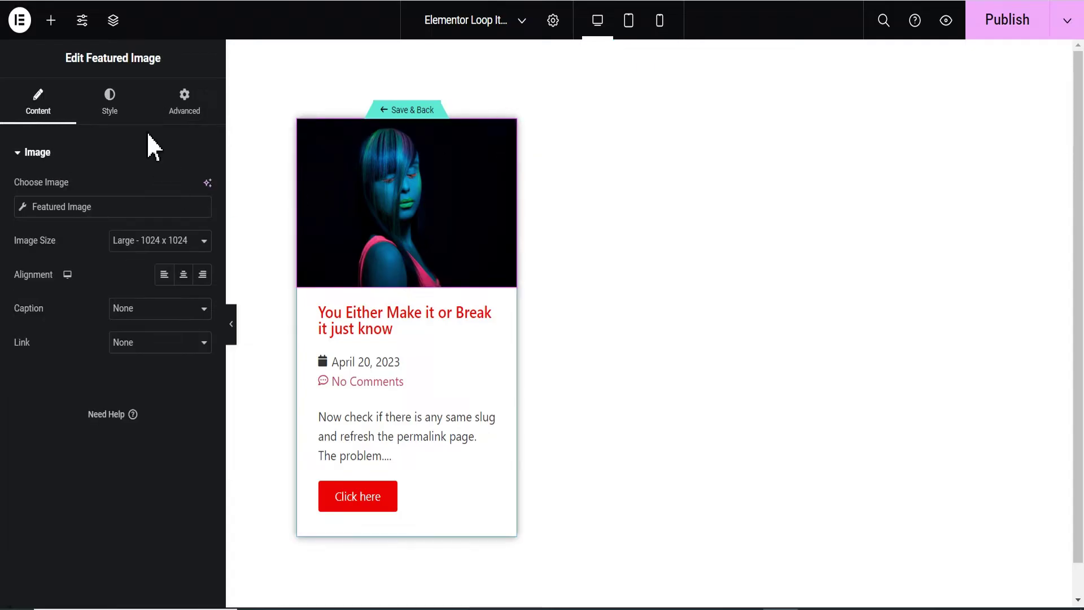
Unlink the featured image's border radius and set only the bottom corner to 30 px.
click(112, 108)
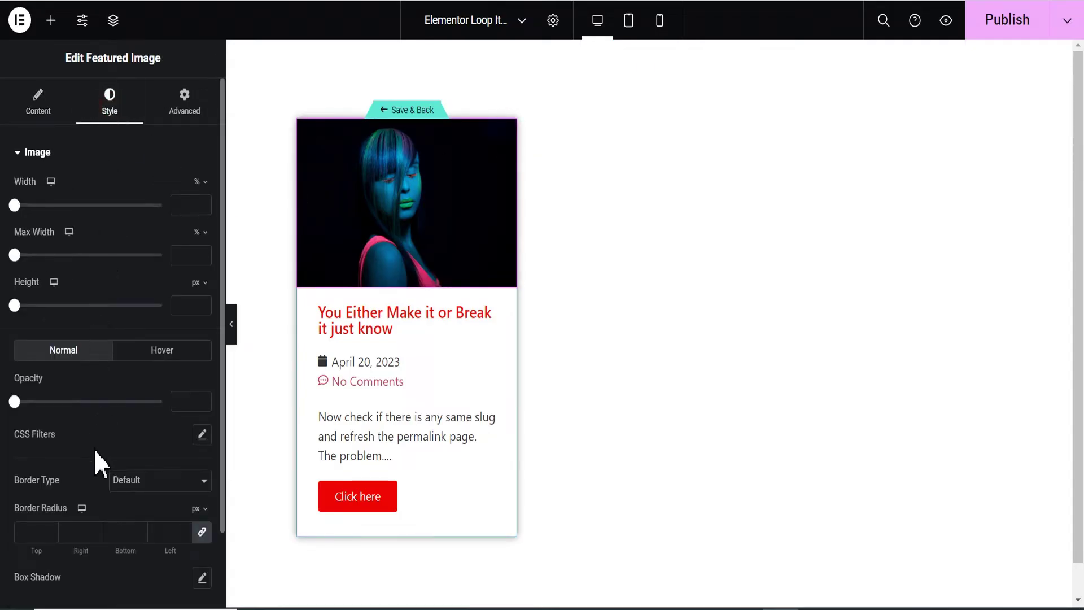
scroll(93, 449, down, 2)
click(201, 442)
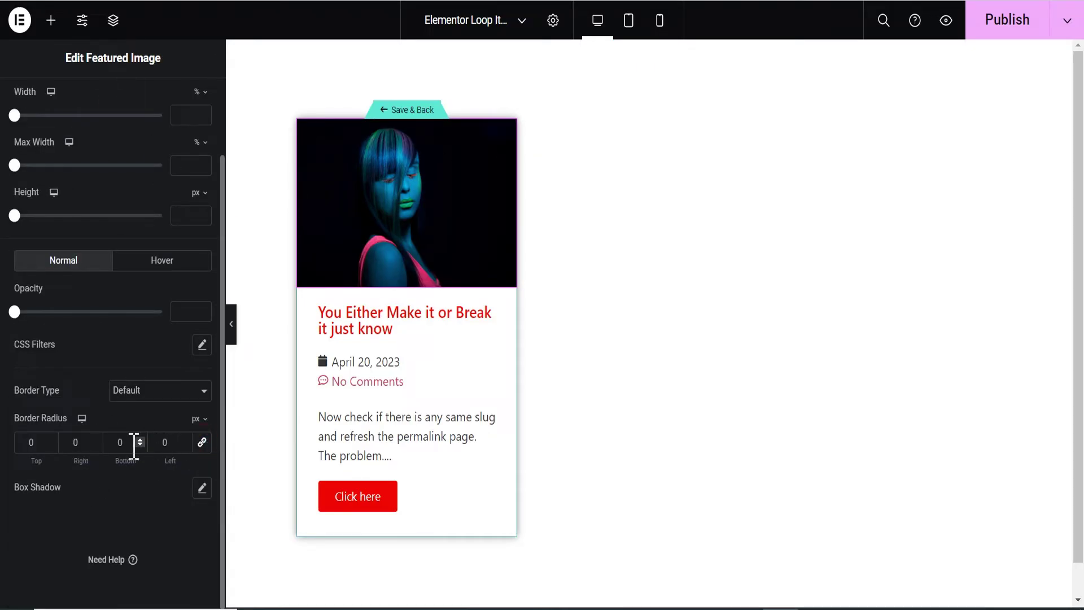
click(113, 442)
text(3)
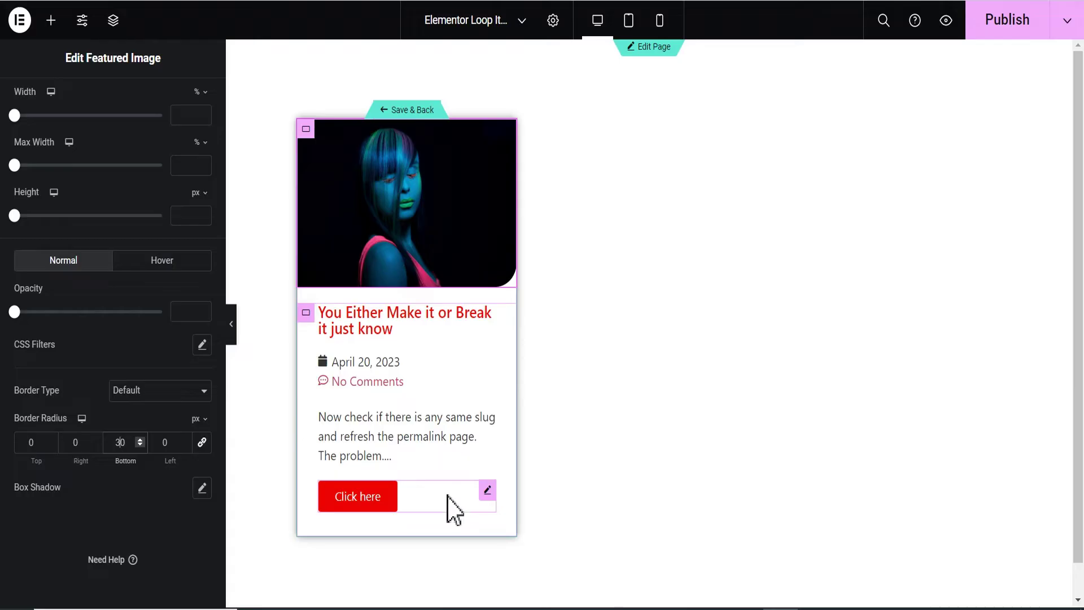
Give the card container a solid border with unlinked widths and a 4 px bottom.
click(305, 130)
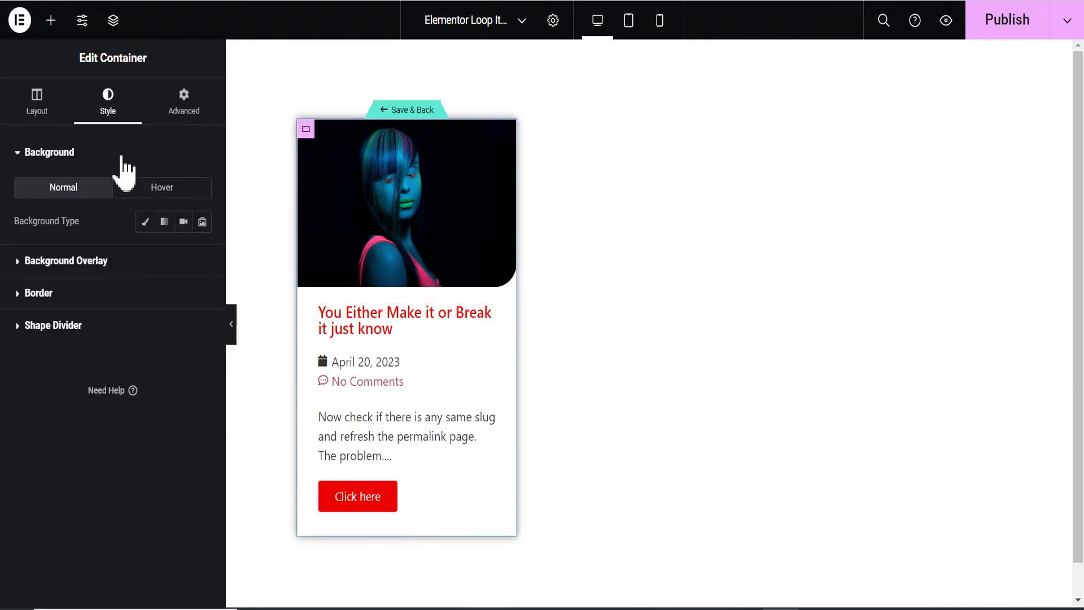
click(79, 293)
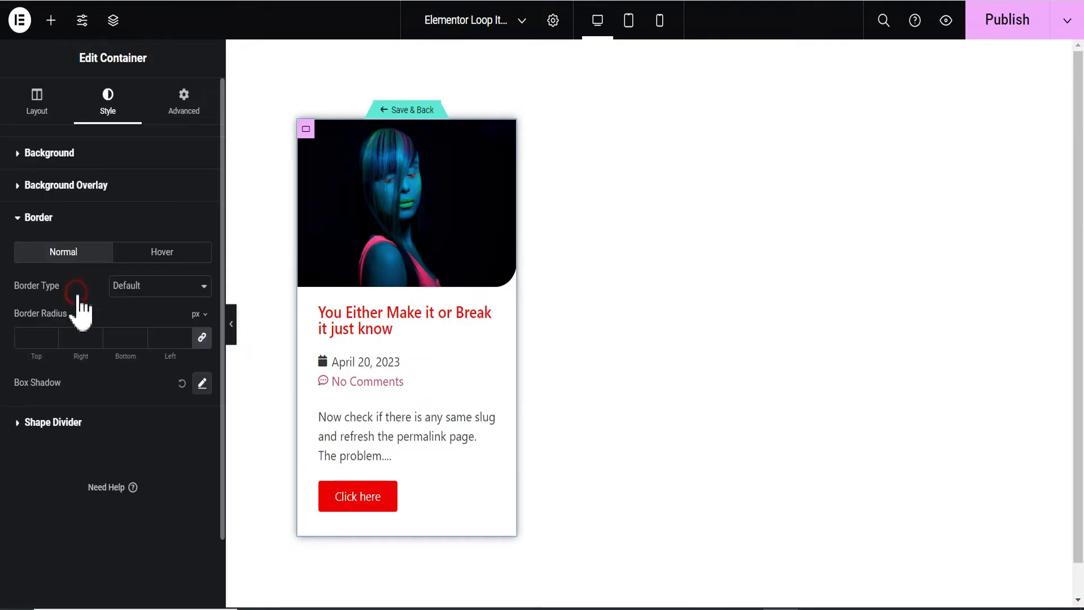
click(140, 287)
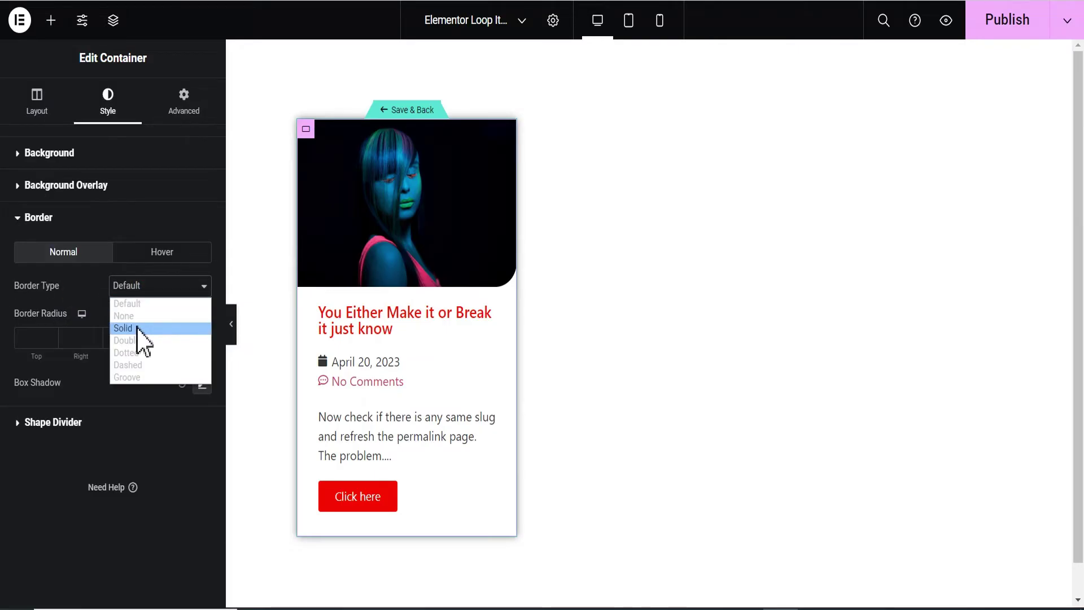
click(137, 329)
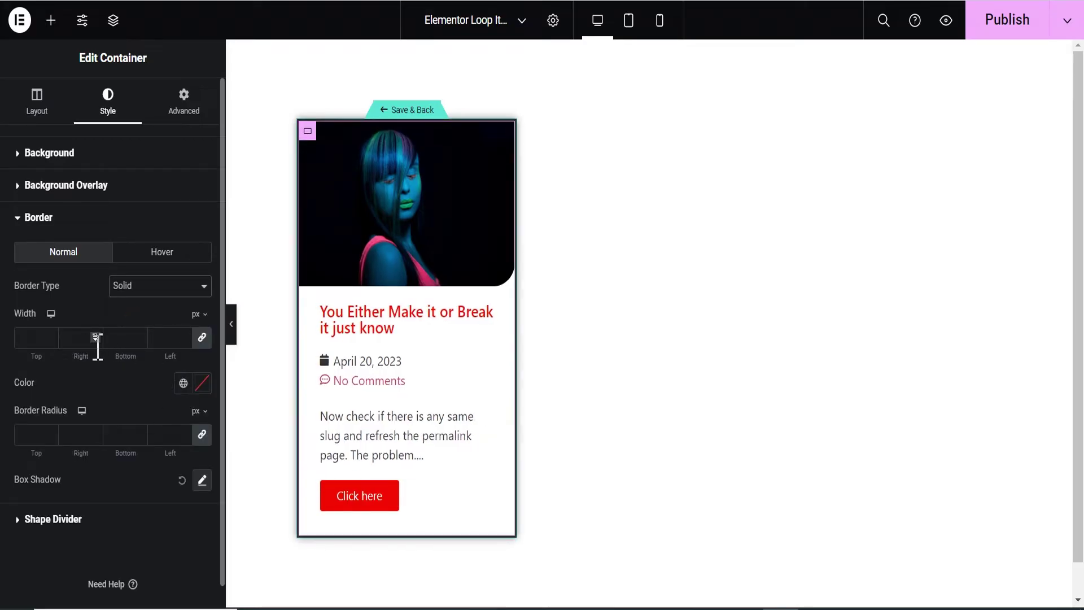
click(202, 337)
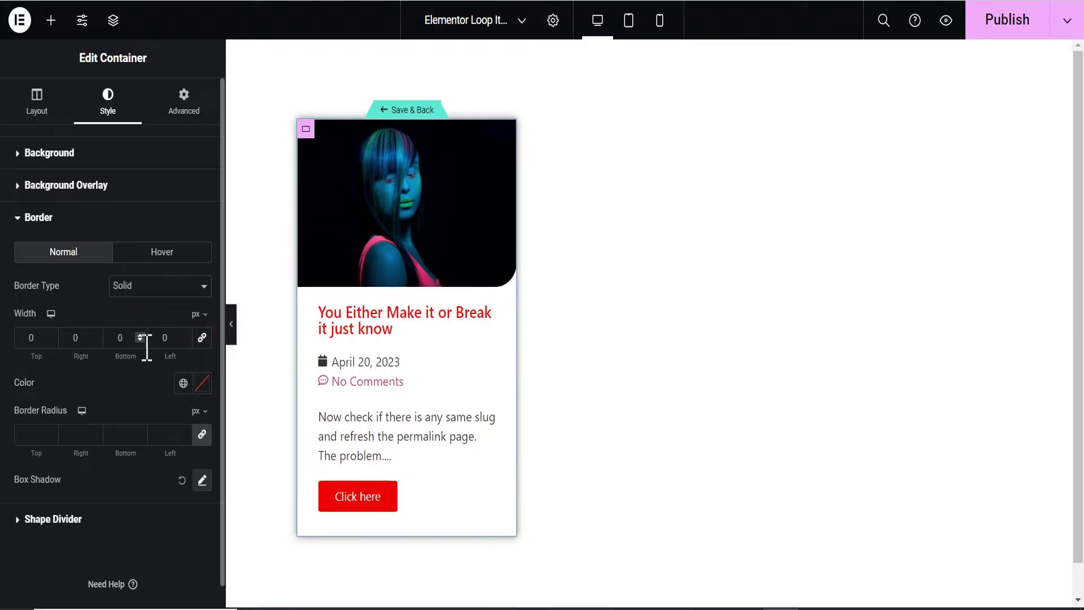
double_click(116, 338)
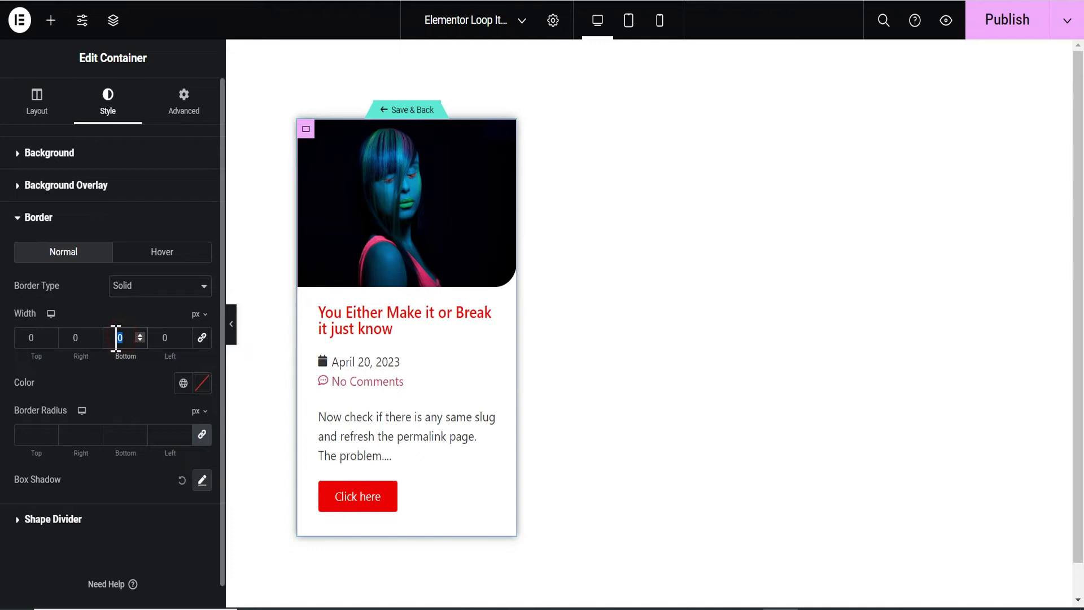
text(4)
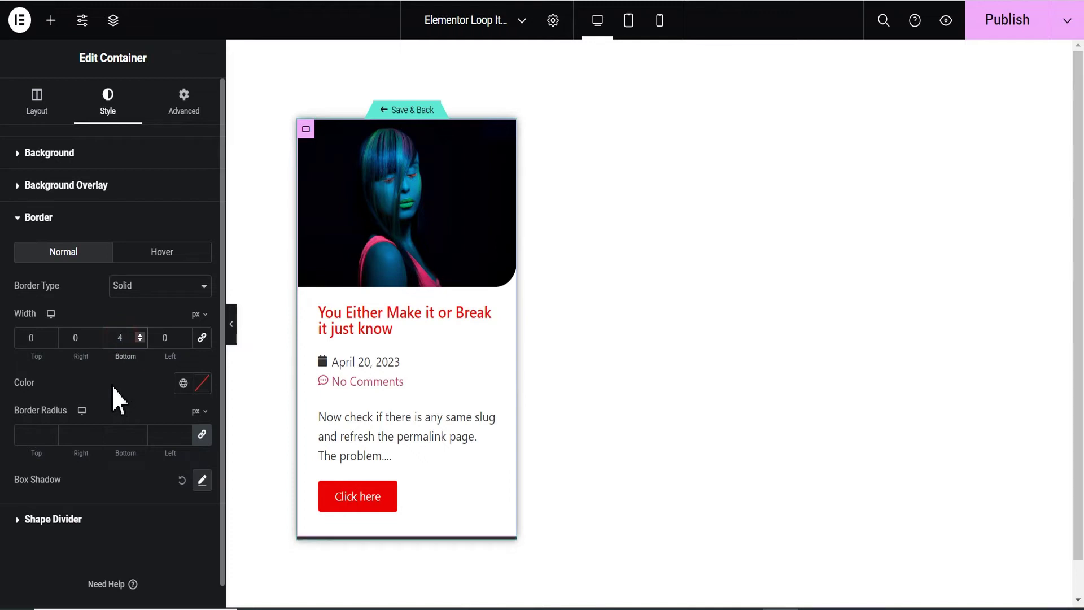
Set the hover border to solid, 4 px bottom width, pure red #FF0000, and preview.
click(162, 254)
click(145, 286)
click(137, 327)
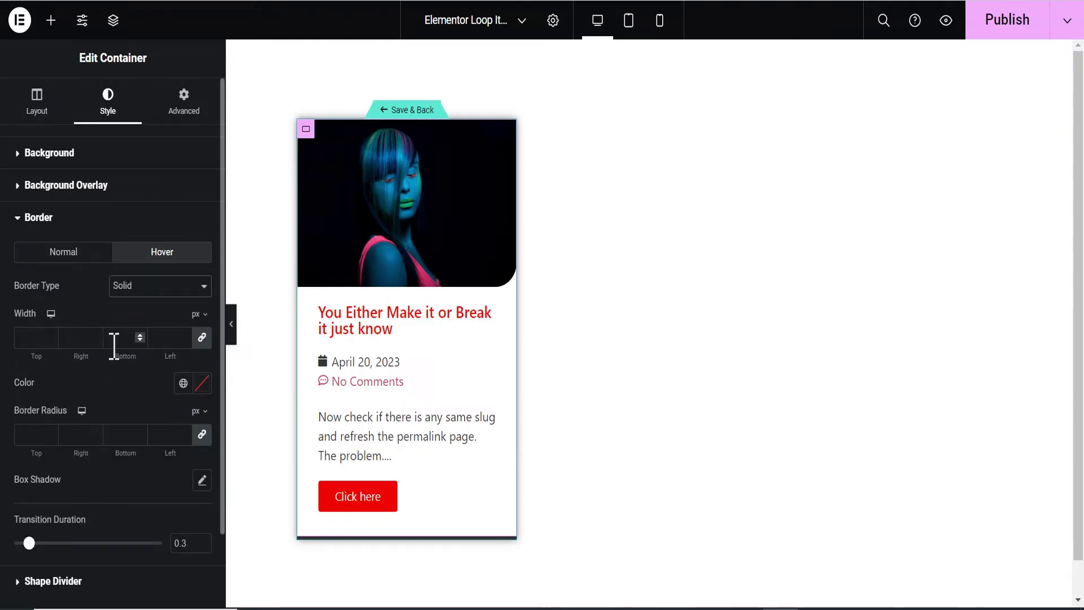
click(202, 337)
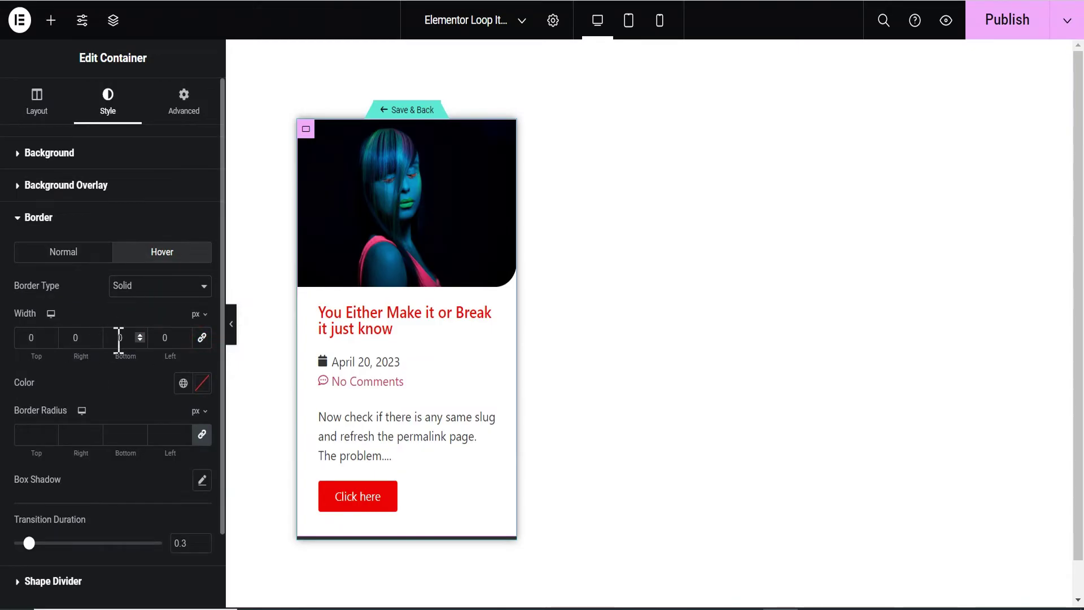
drag(124, 338, 111, 337)
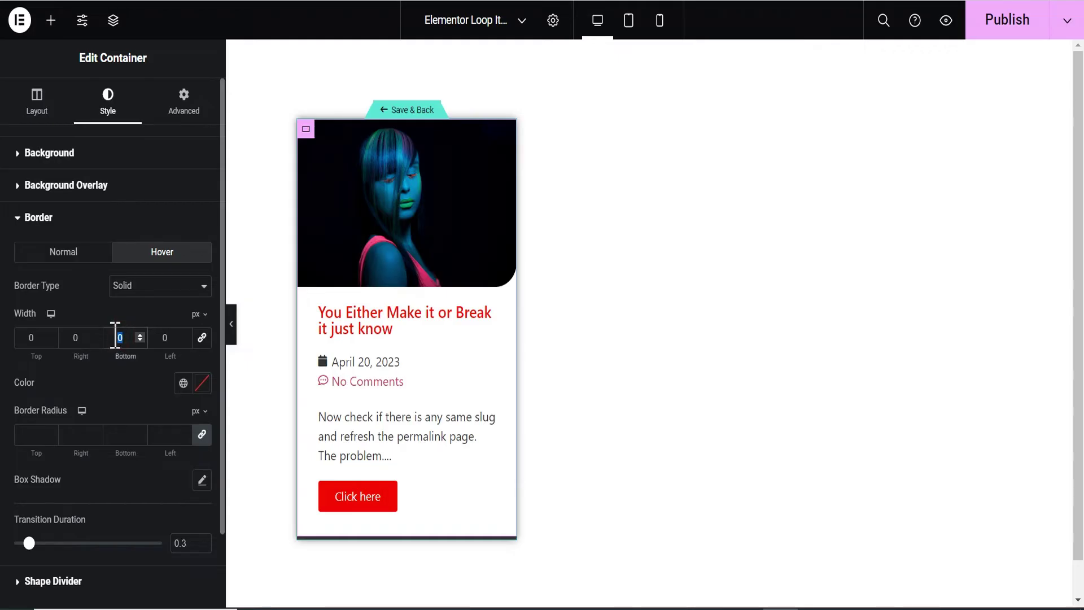
click(202, 383)
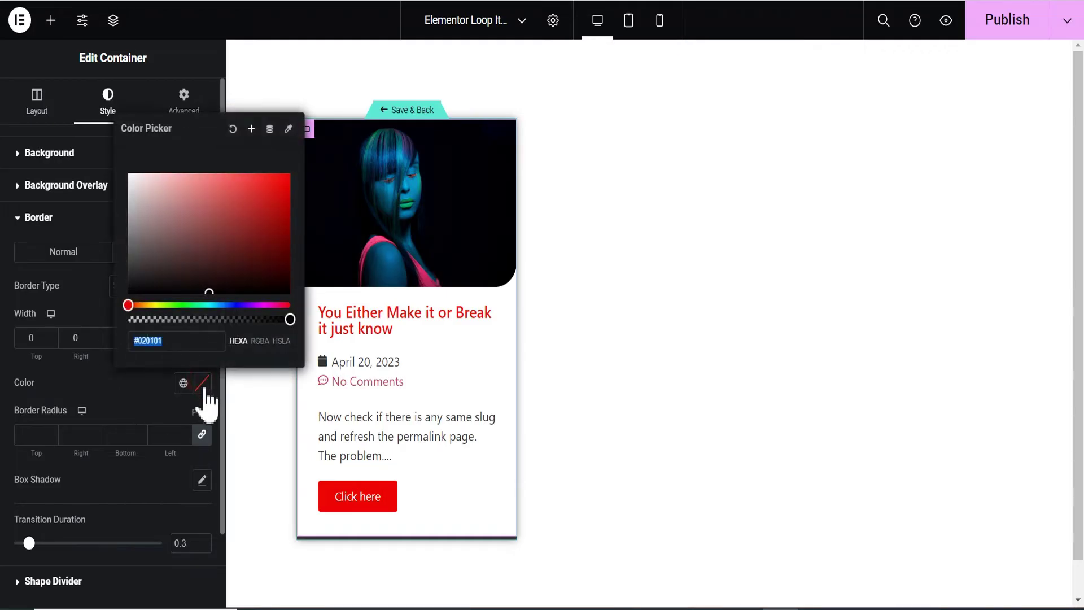
drag(208, 289, 285, 179)
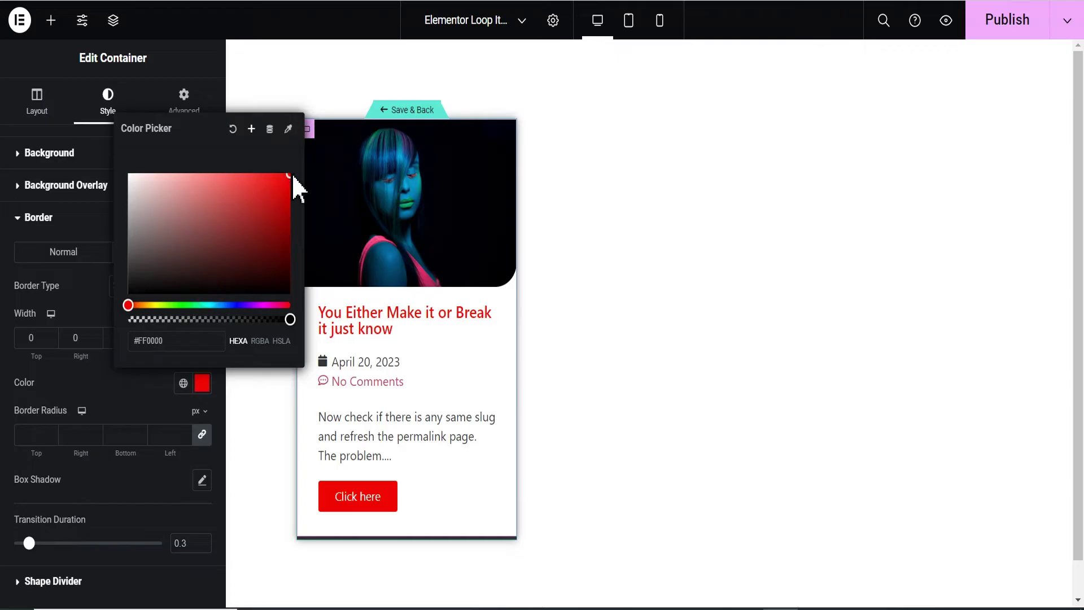
click(96, 382)
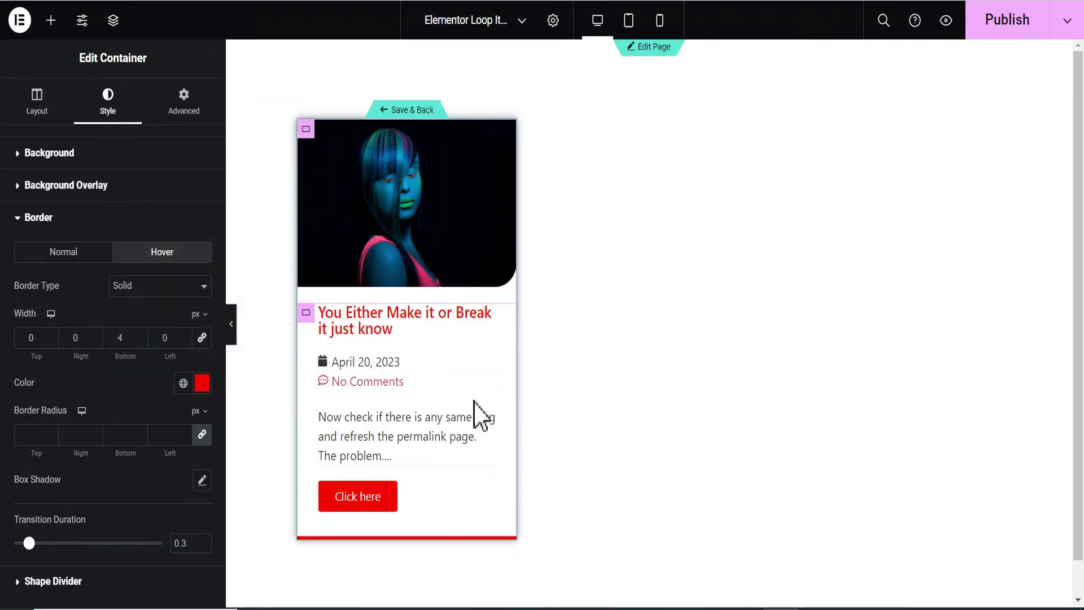
click(231, 325)
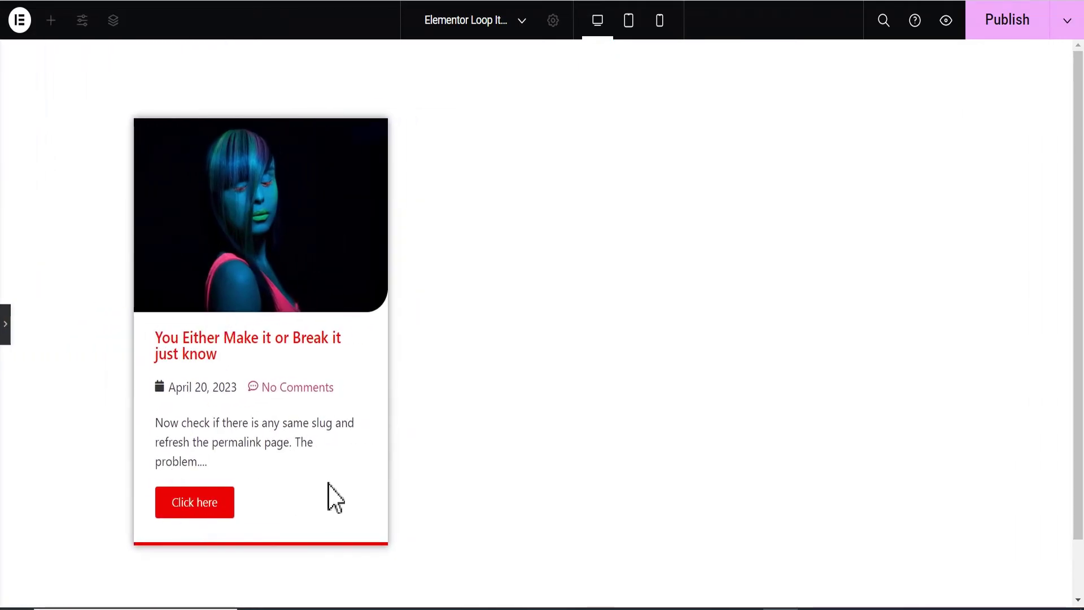
Change the card button's label from 'Click here' to 'Read More' and preview it.
click(6, 333)
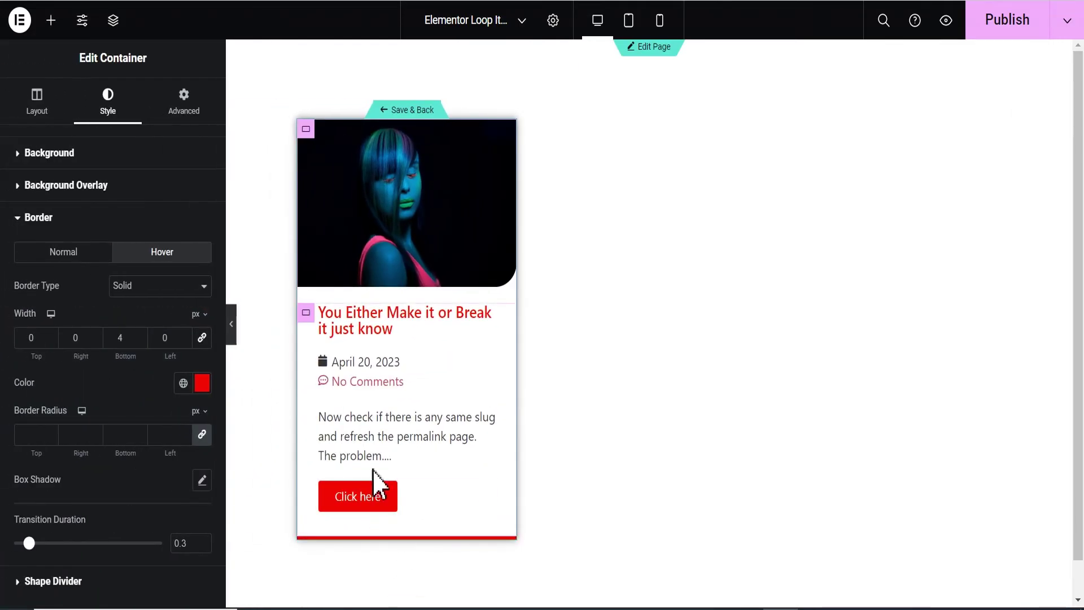
click(487, 491)
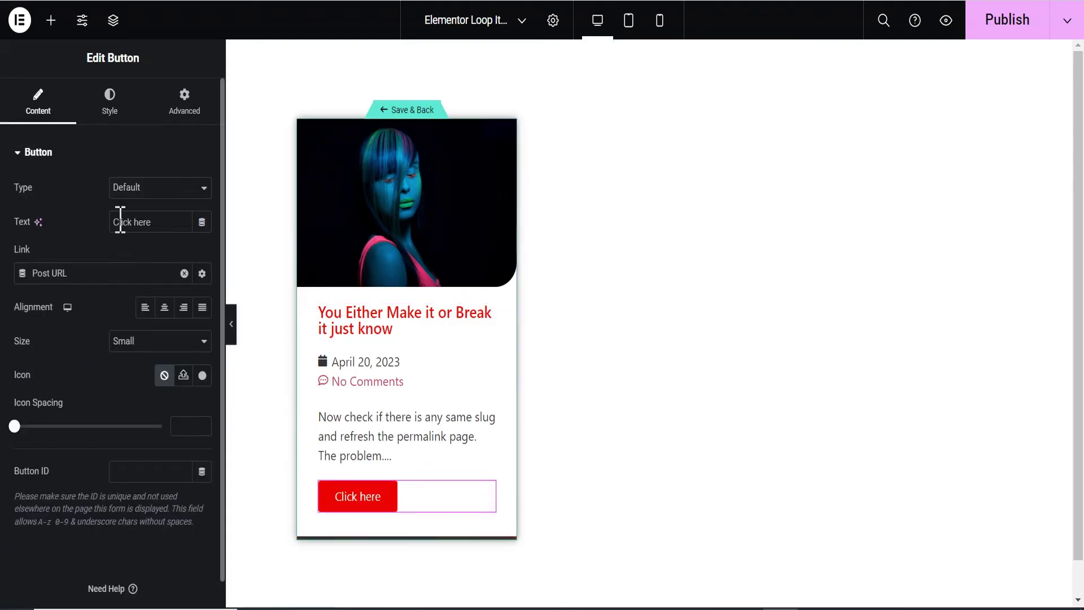
drag(162, 225, 87, 231)
text(Re)
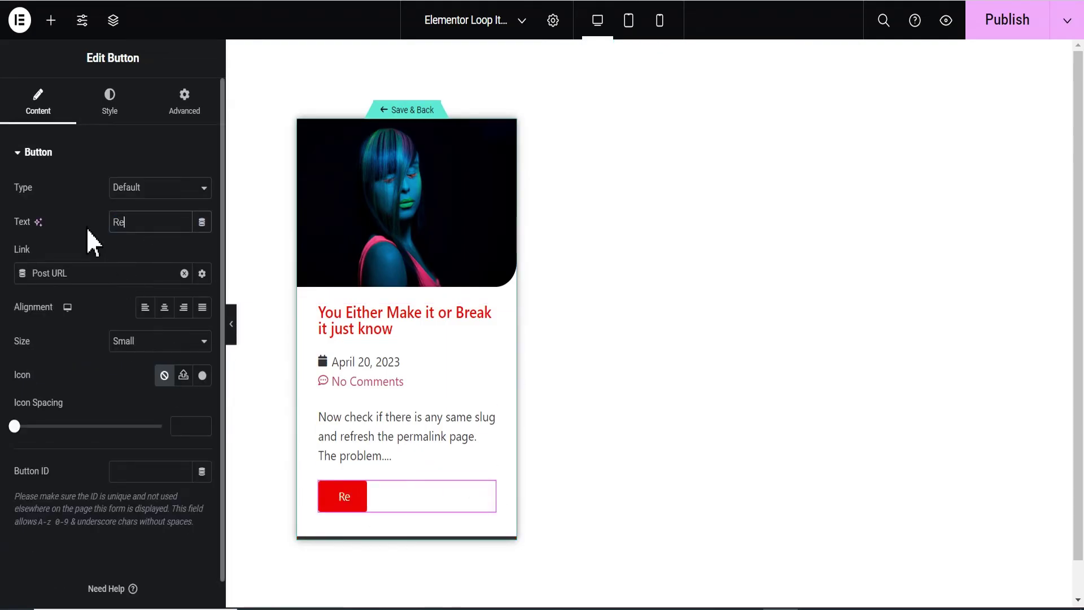
text(ad More)
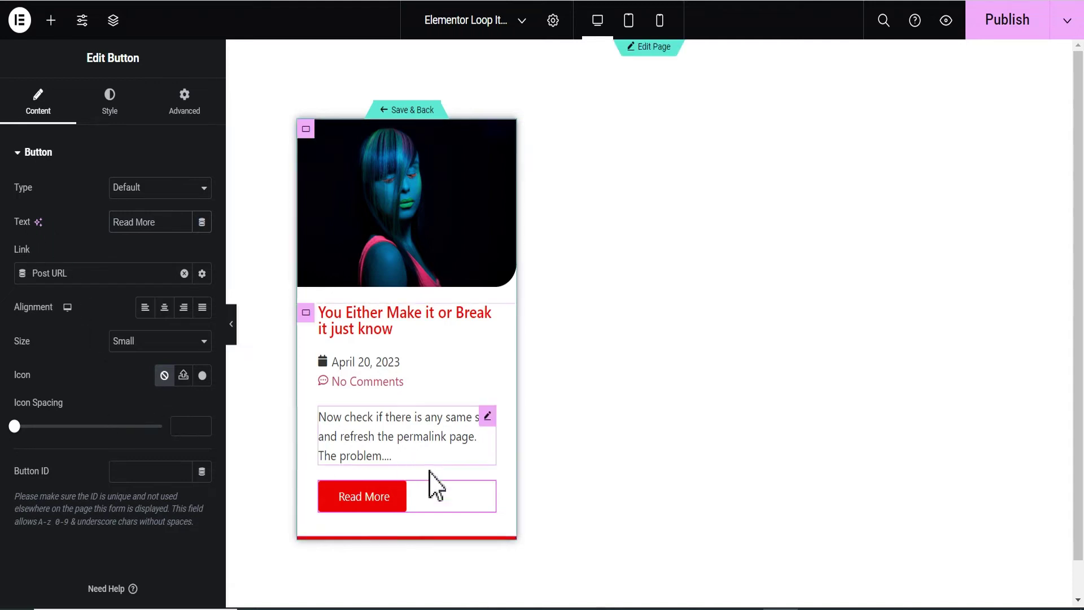
click(233, 325)
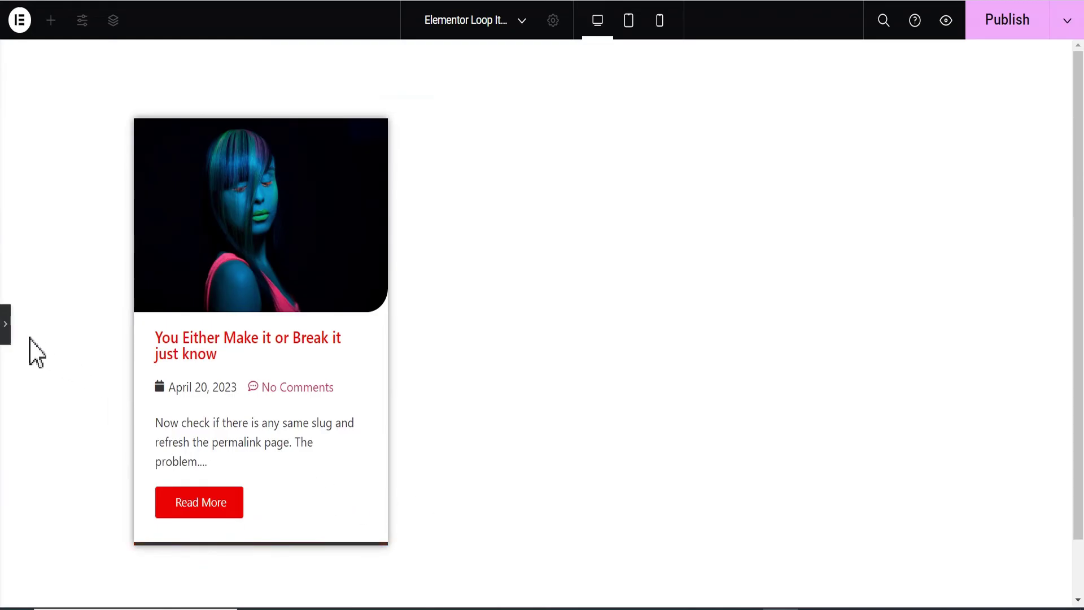
click(6, 334)
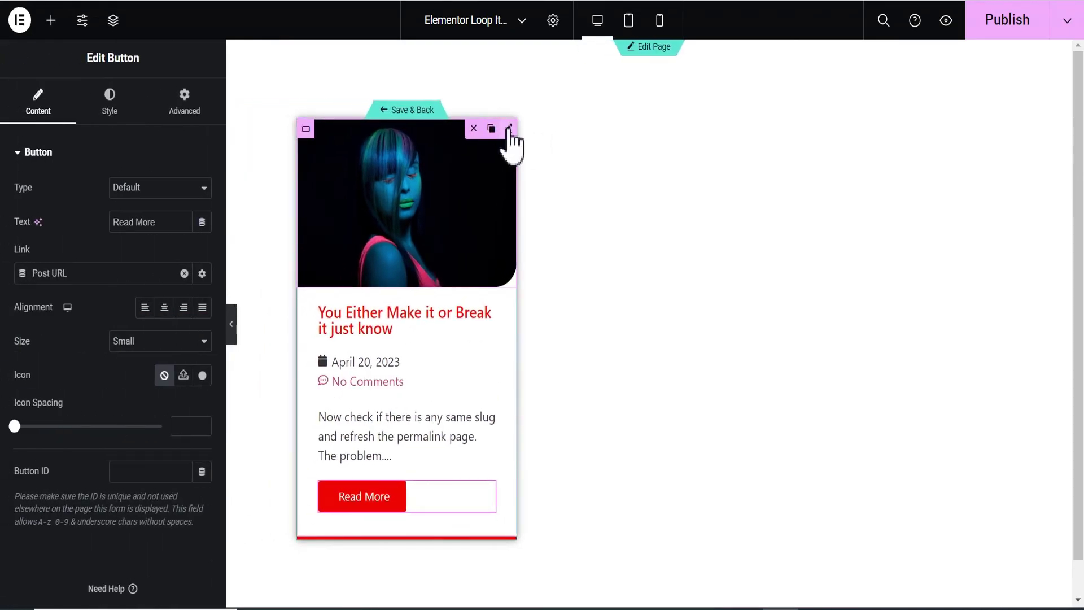
Set the featured image's hover animation to Grow.
click(509, 129)
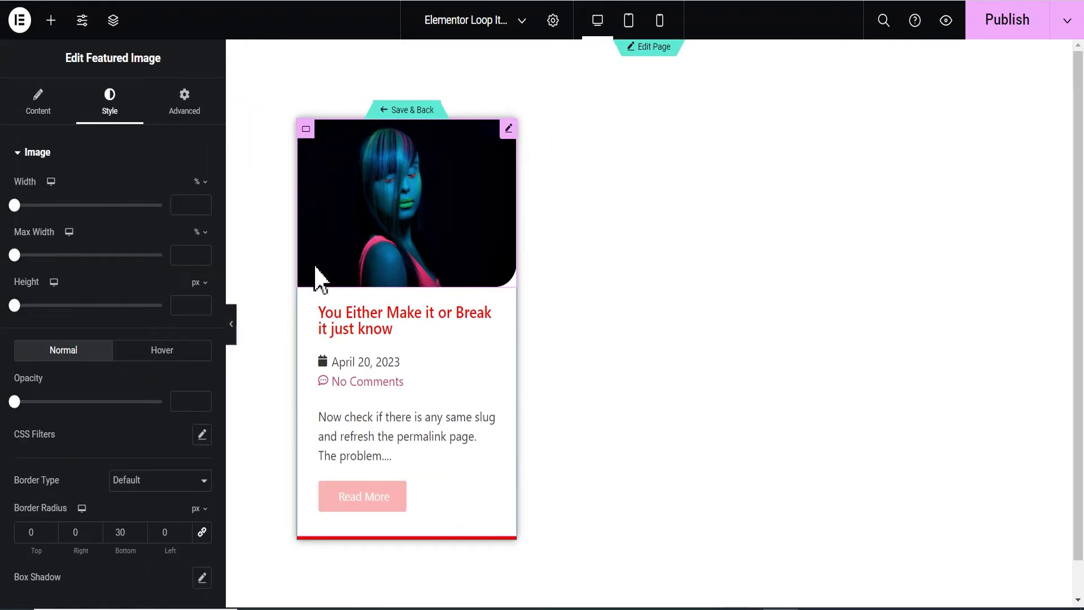
scroll(93, 407, down, 2)
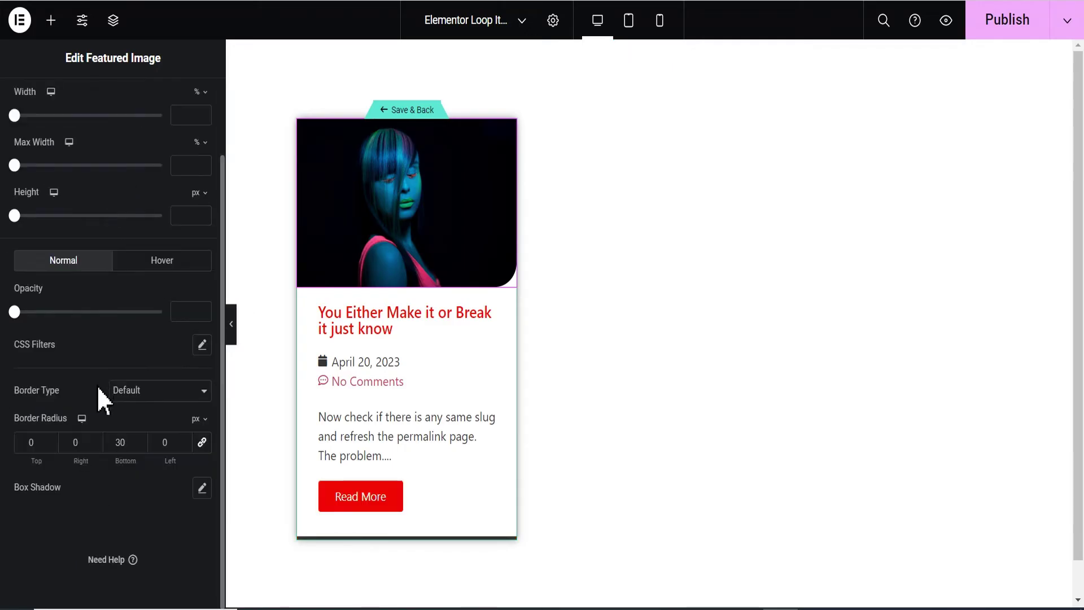
scroll(70, 353, up, 2)
click(155, 351)
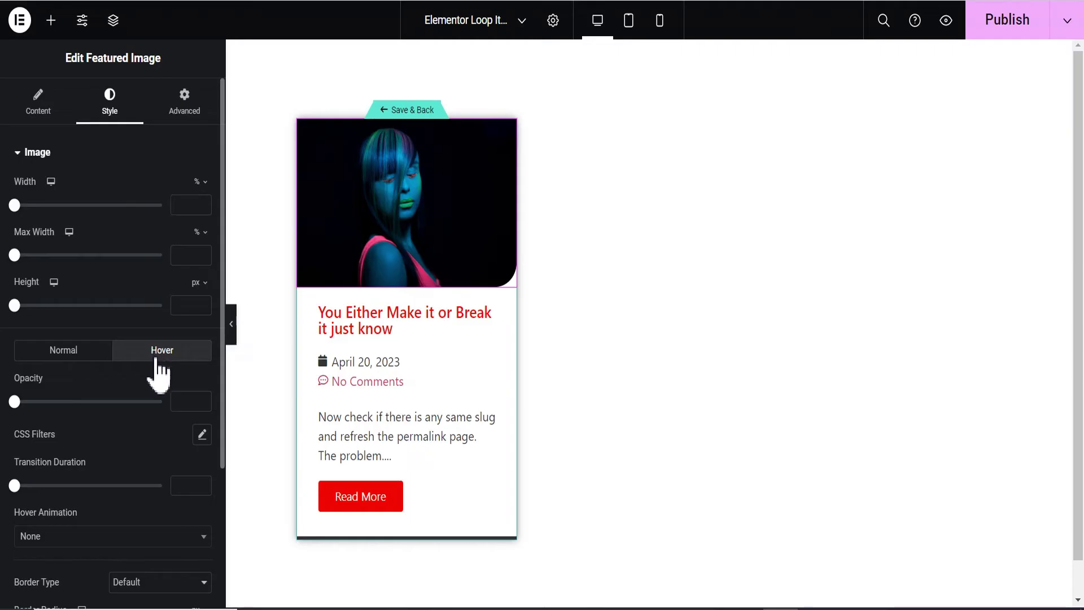
scroll(152, 378, down, 4)
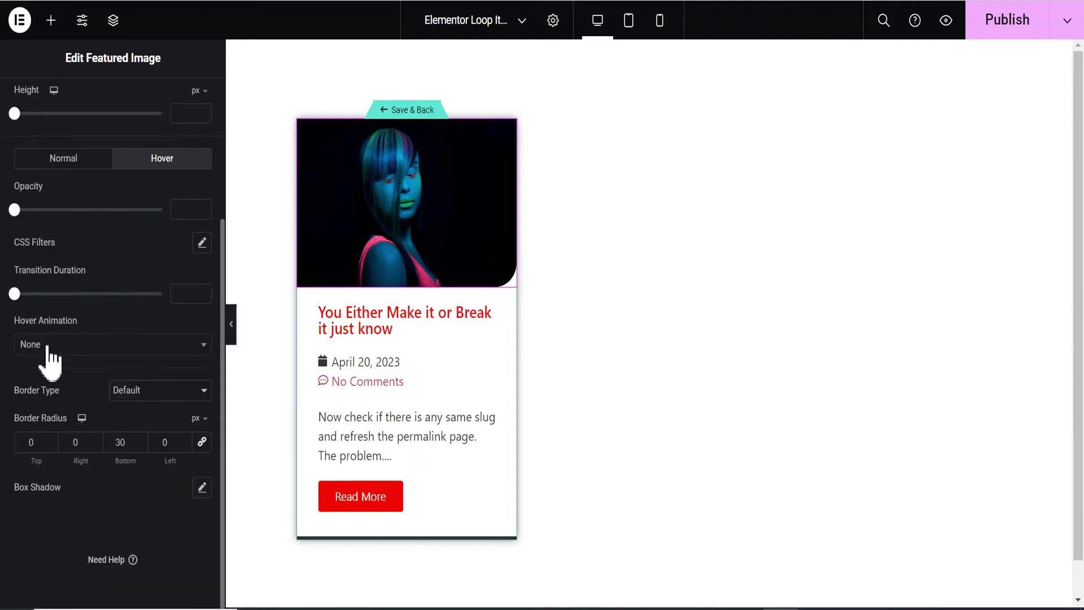
click(49, 343)
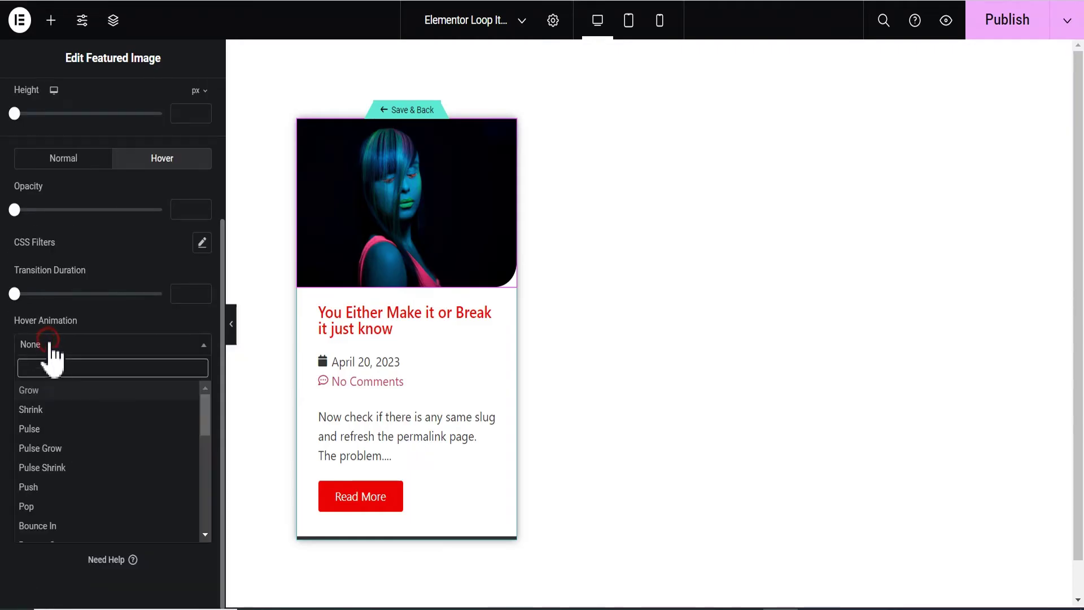
click(46, 395)
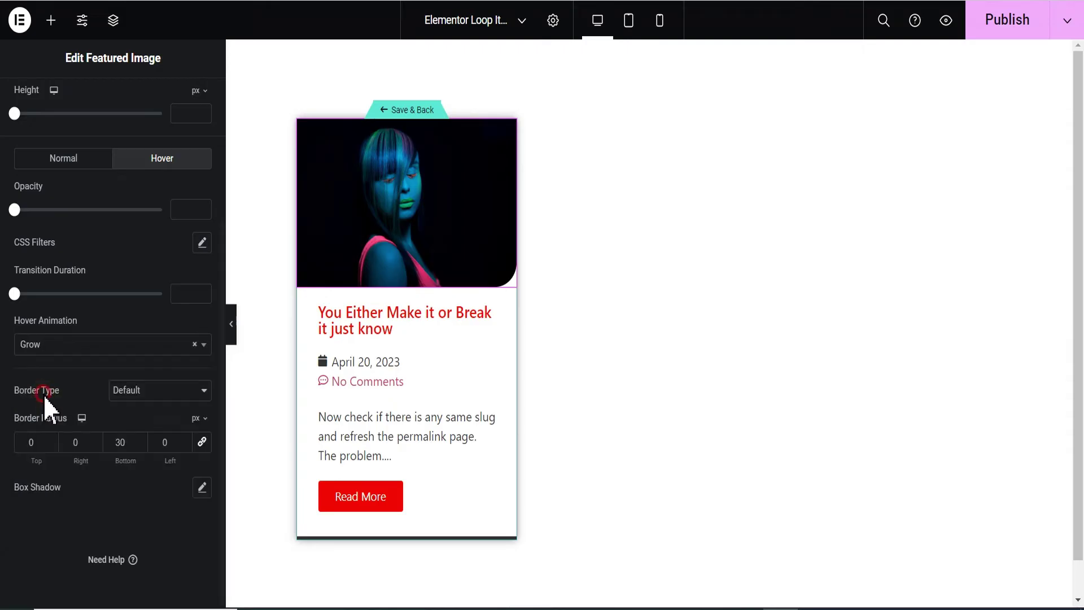
Switch the image's hover animation to Push.
click(67, 346)
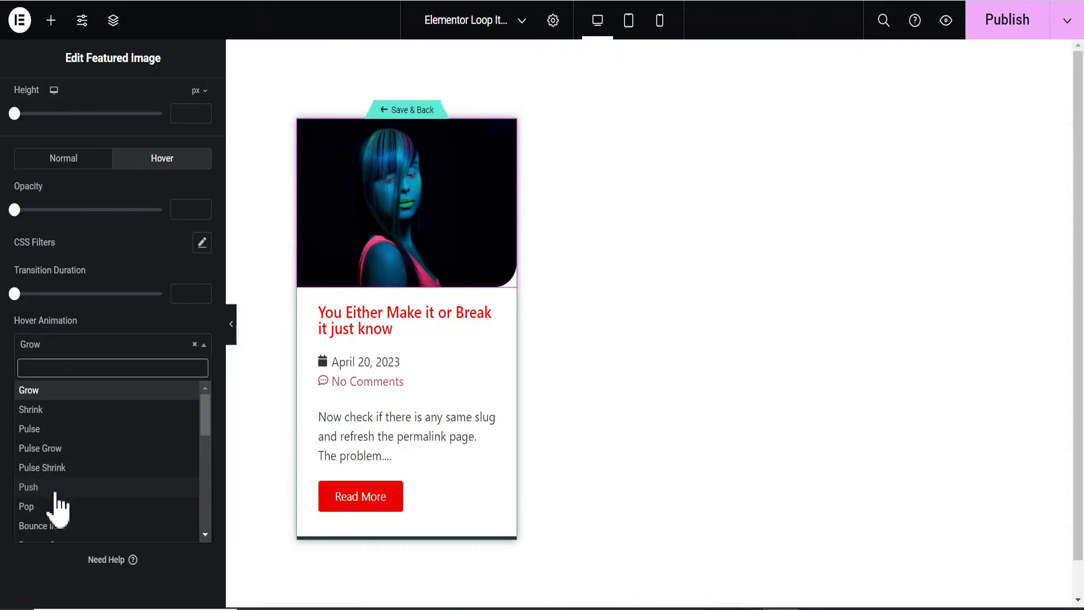
scroll(55, 500, down, 2)
scroll(56, 457, up, 2)
click(39, 487)
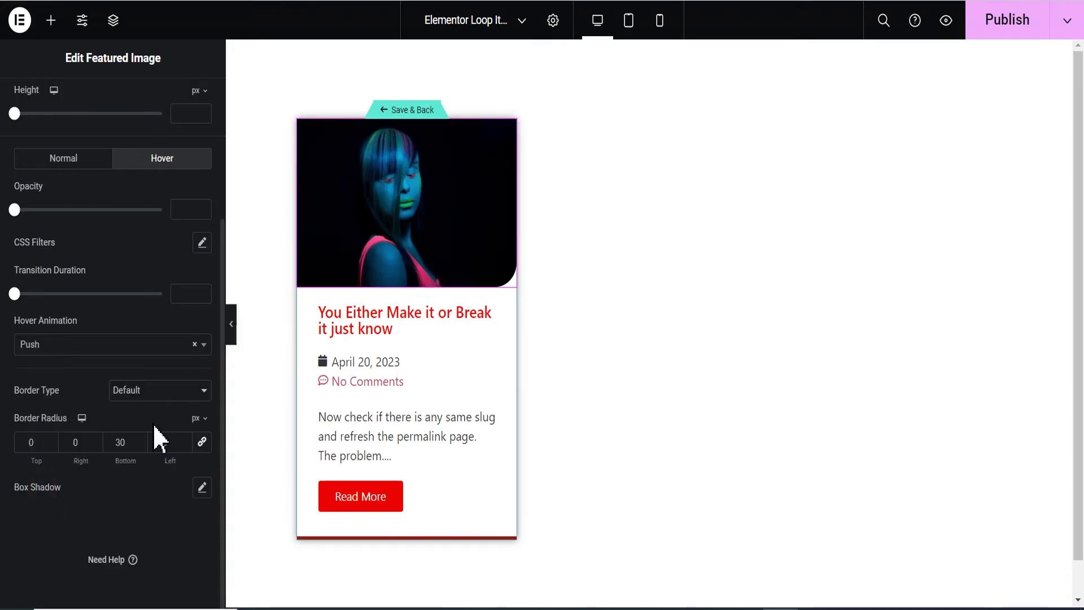
Change the hover animation to Float and preview the card.
click(56, 344)
scroll(54, 477, down, 6)
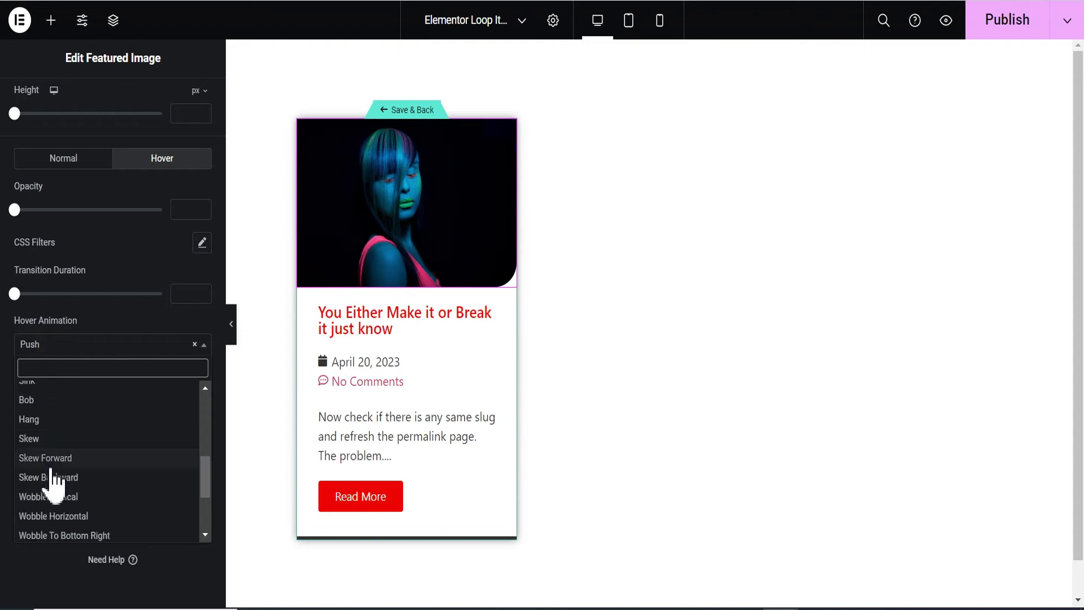
scroll(51, 497, up, 5)
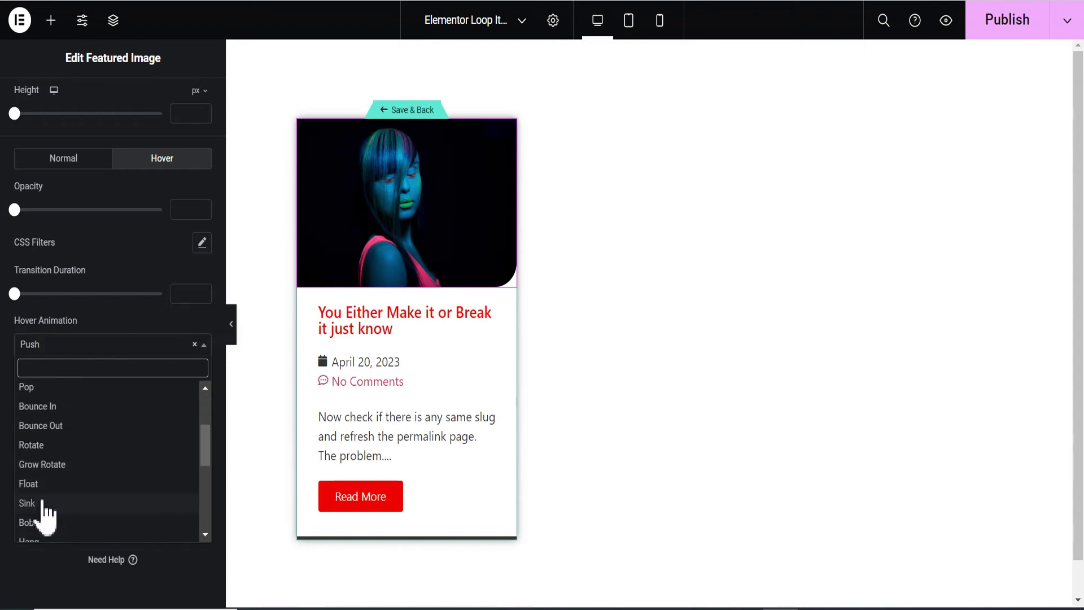
click(32, 482)
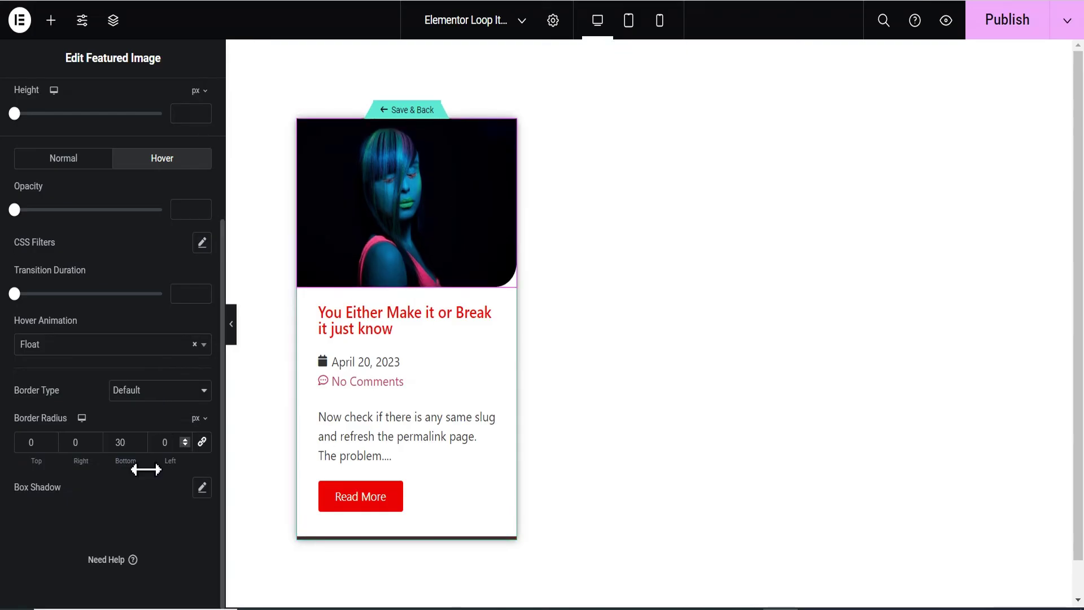
click(231, 326)
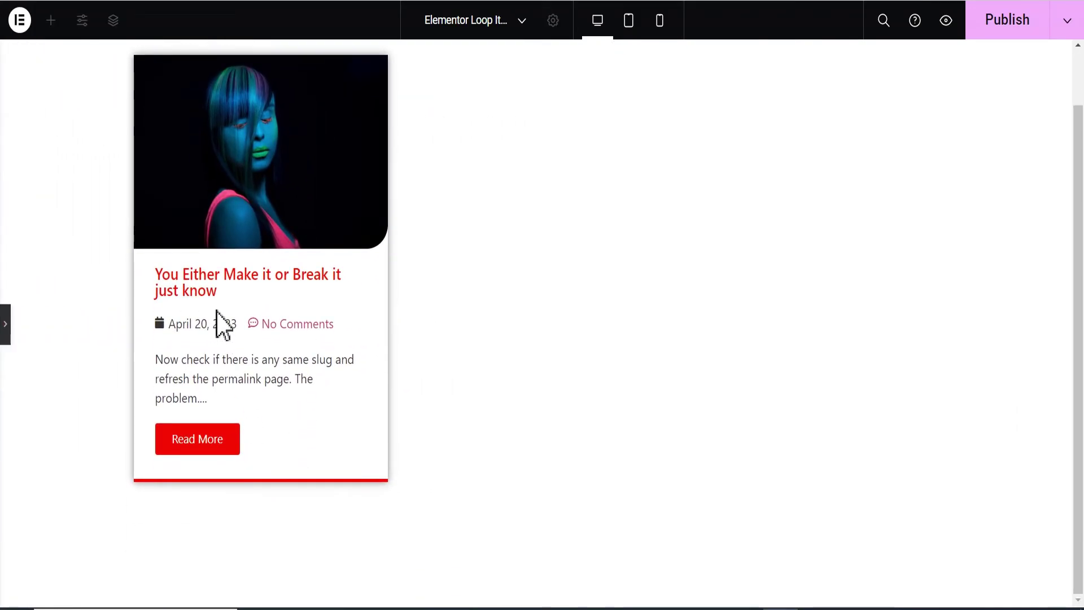
click(9, 324)
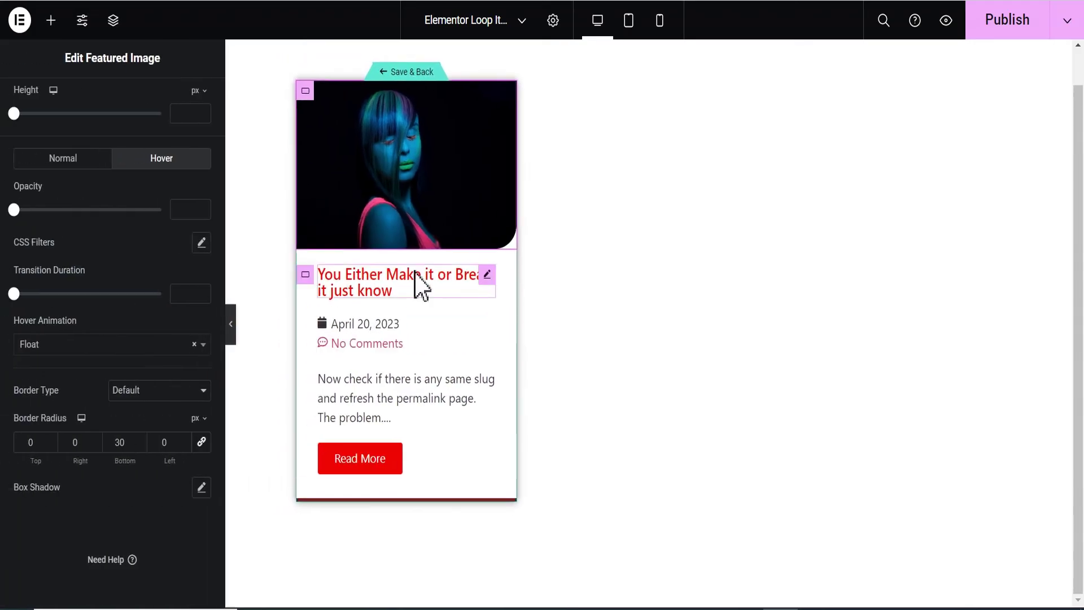
Link the Post Title widget to the Post URL dynamic tag and preview the card.
click(488, 276)
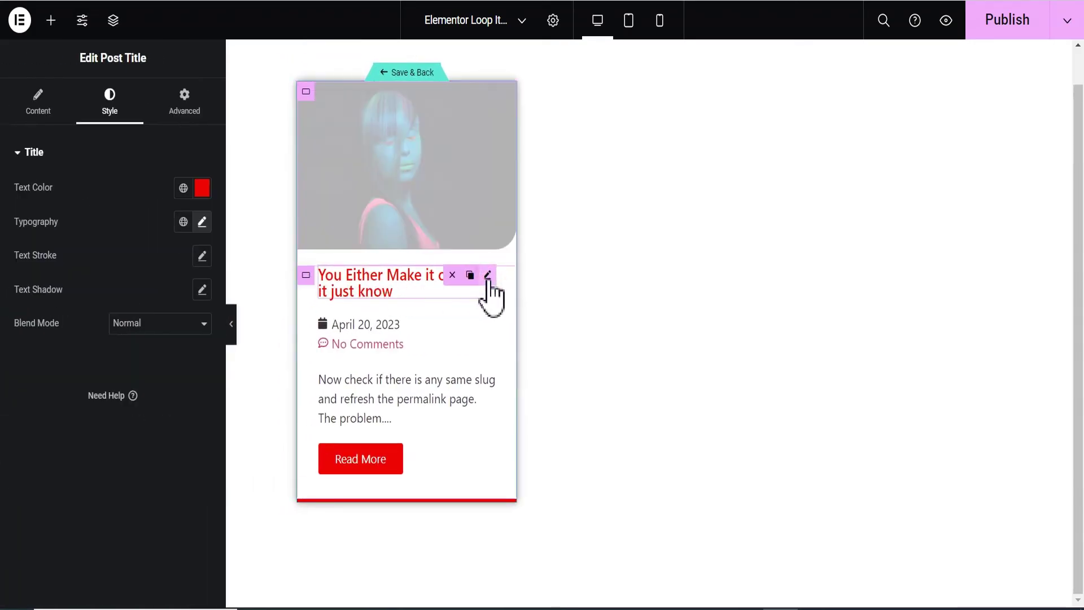
click(36, 113)
click(201, 271)
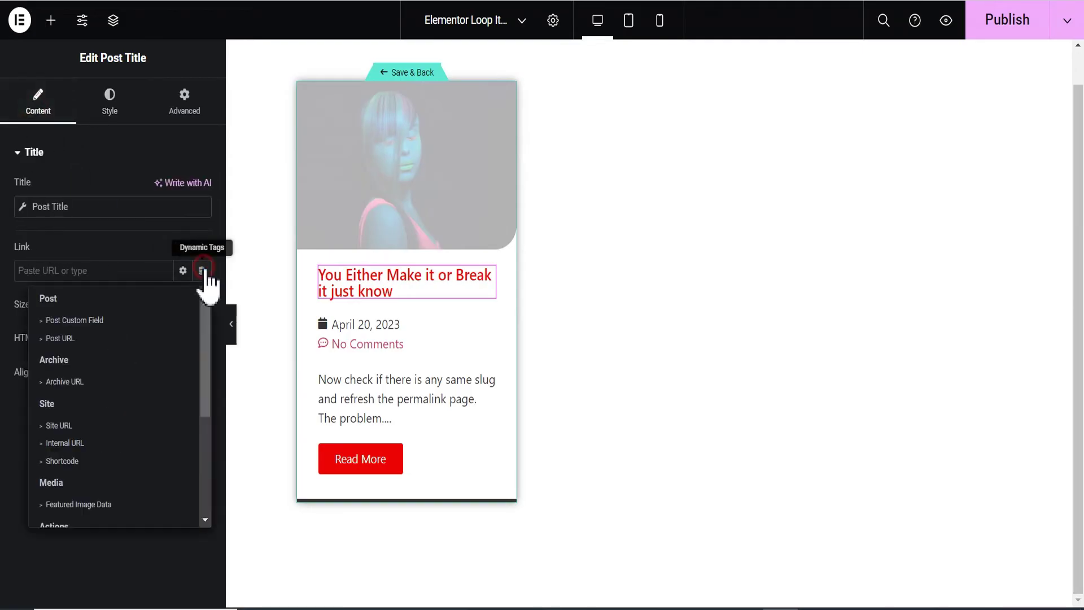
click(75, 337)
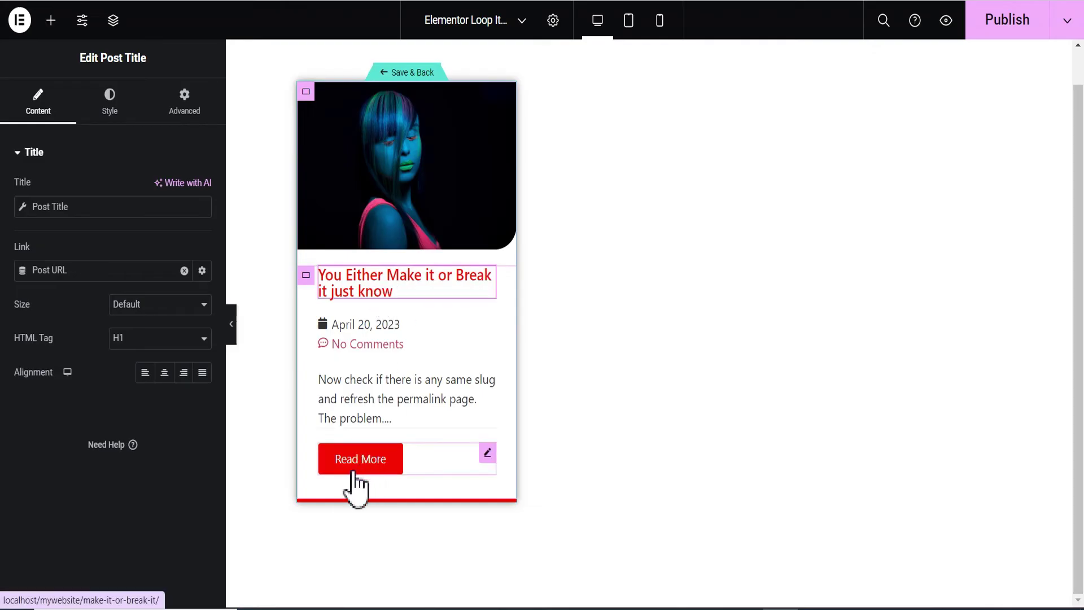
click(231, 330)
click(6, 330)
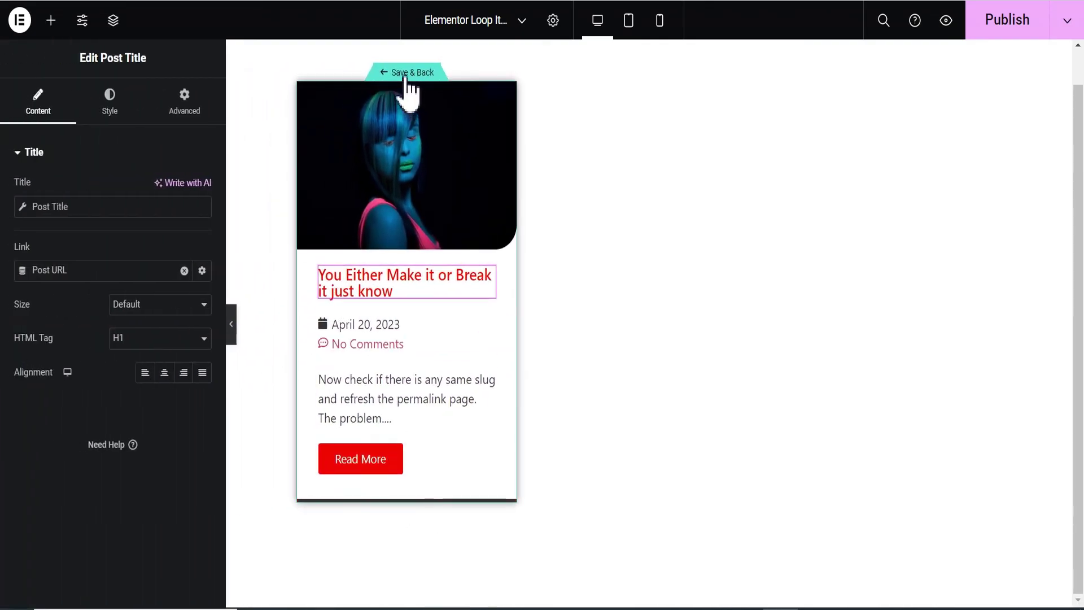
click(404, 73)
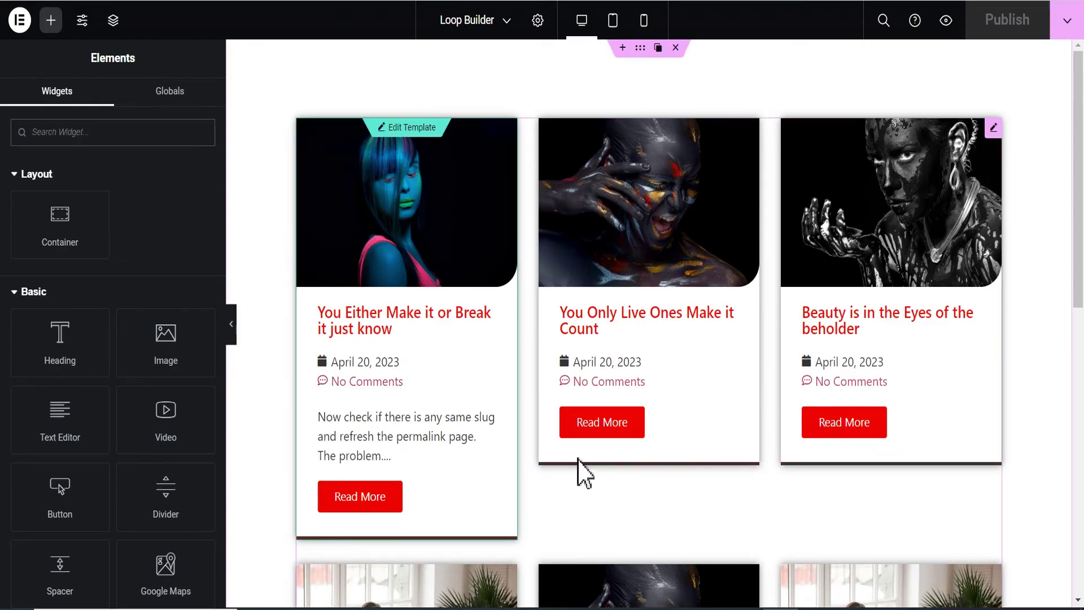
scroll(564, 387, down, 3)
scroll(557, 387, down, 2)
scroll(571, 375, up, 4)
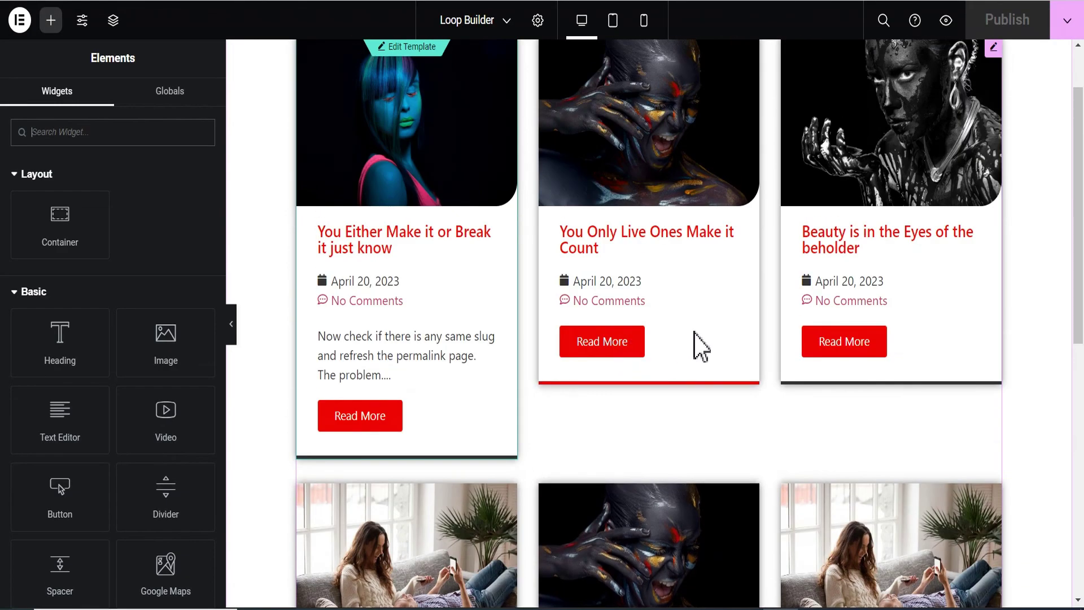
scroll(832, 353, down, 3)
scroll(785, 339, down, 2)
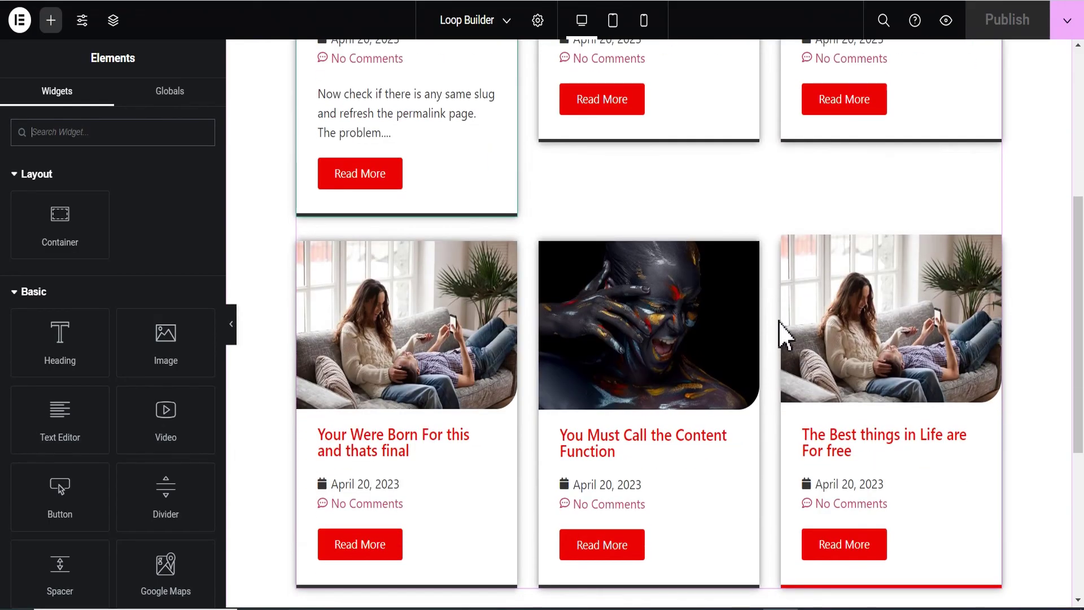
scroll(685, 459, down, 2)
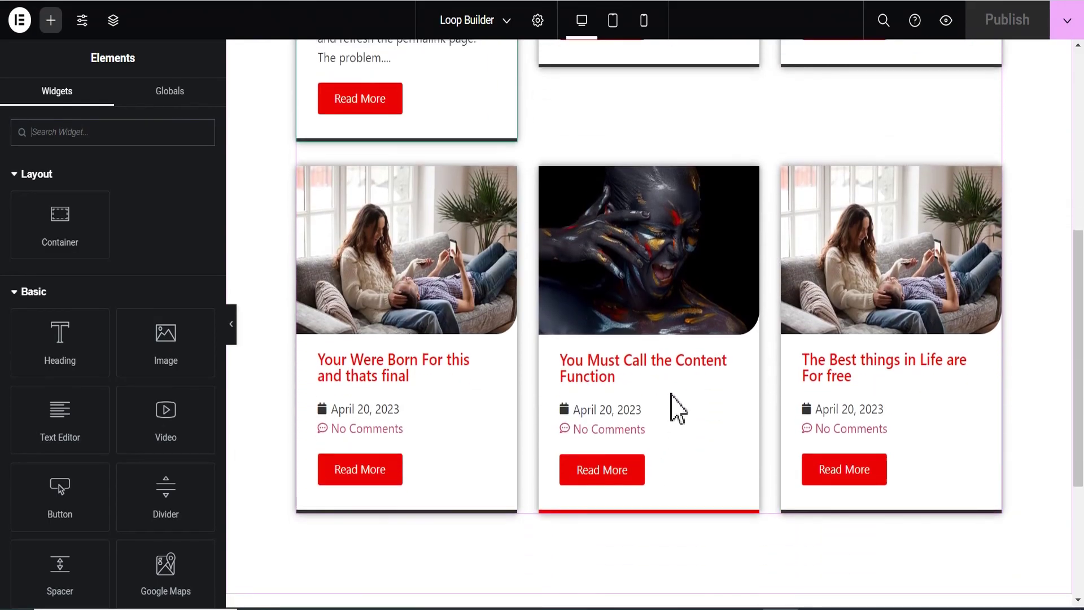
scroll(671, 395, up, 4)
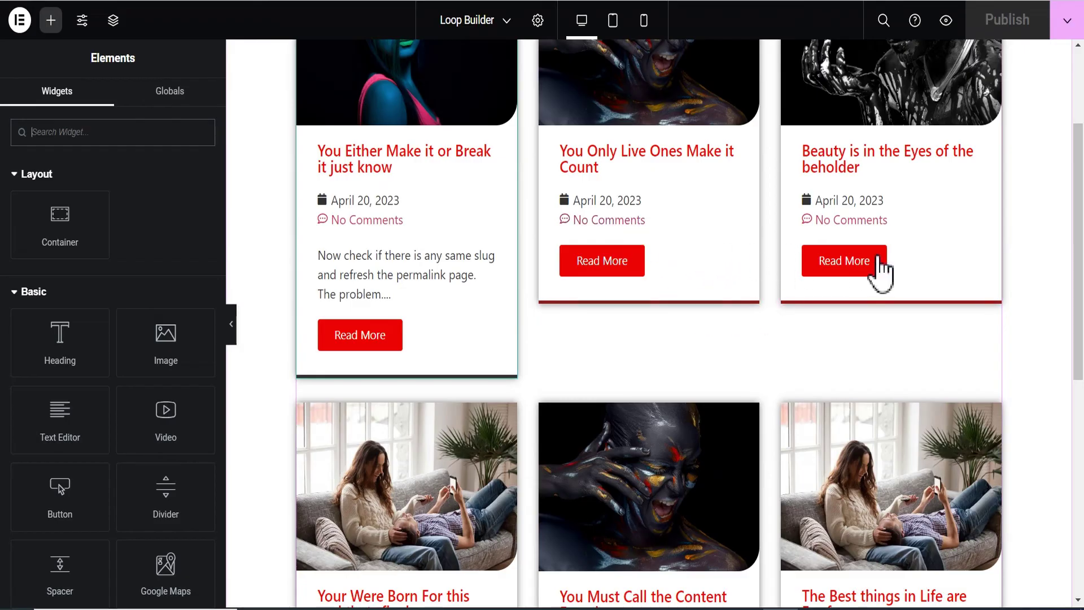
scroll(723, 276, down, 2)
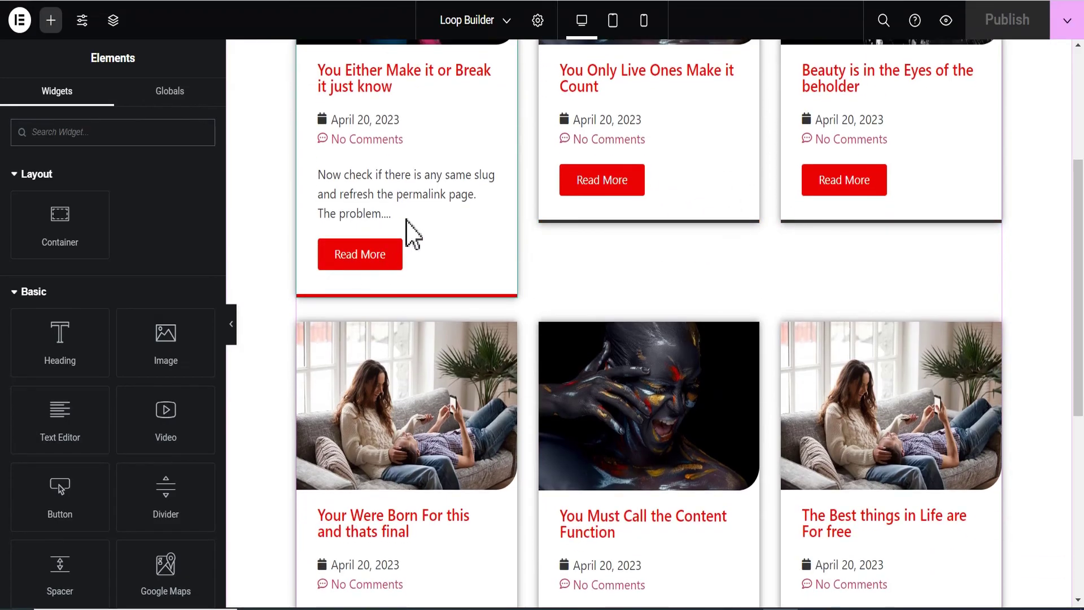
scroll(417, 240, down, 3)
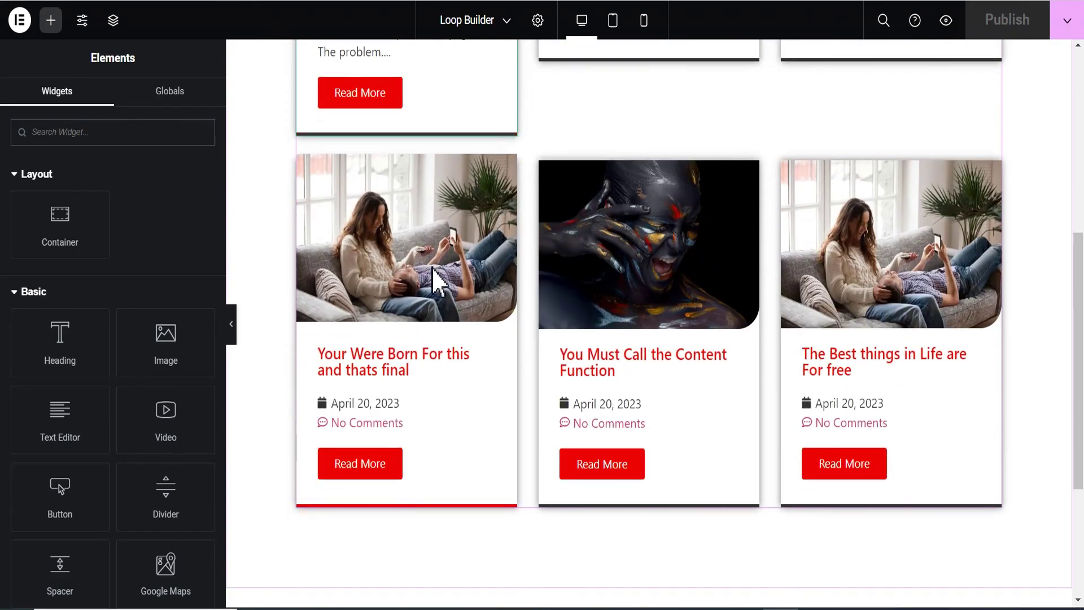
scroll(605, 235, up, 7)
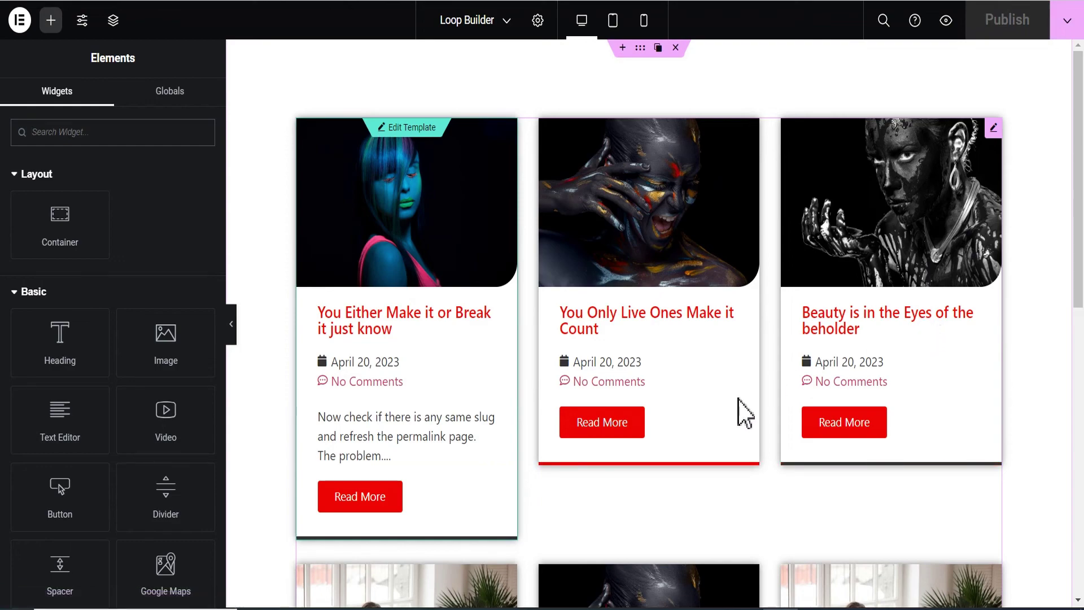
scroll(744, 412, down, 6)
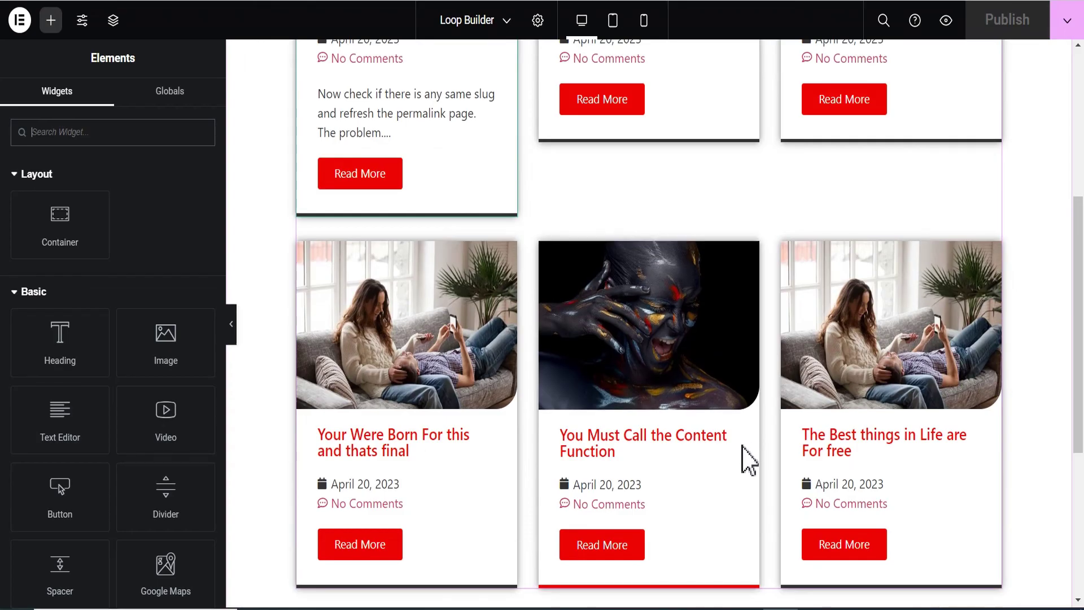
Select the Loop Grid and scroll through the full preview of post cards with excerpts.
click(744, 460)
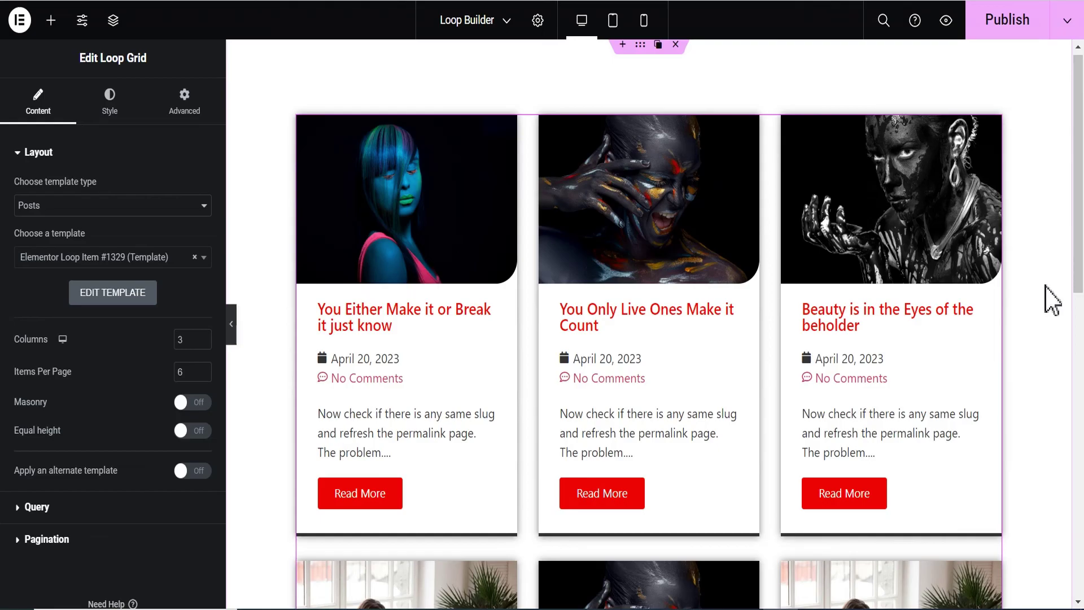
scroll(1041, 319, down, 12)
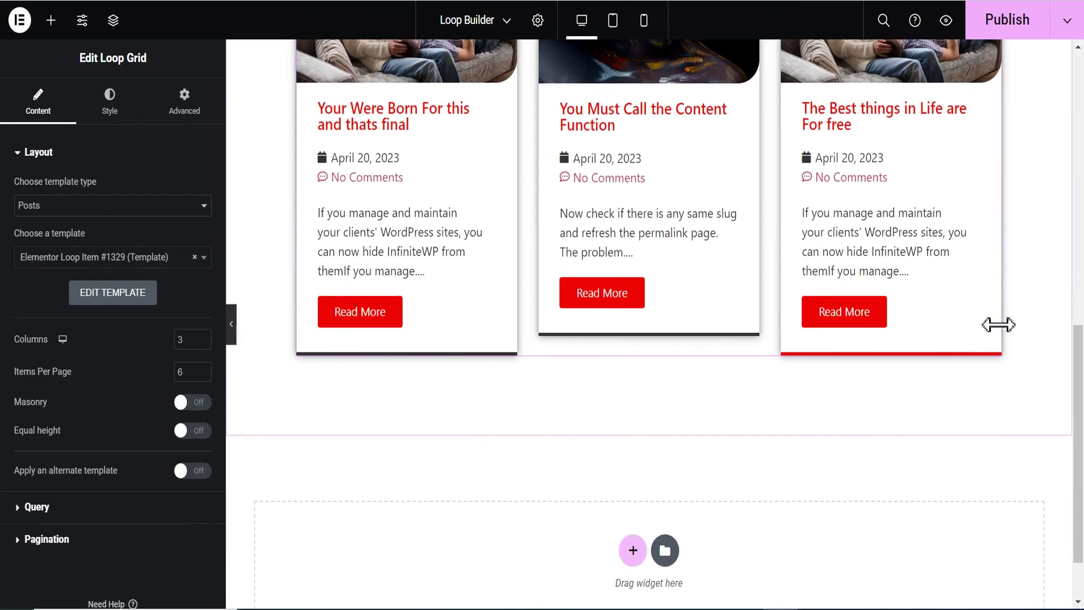
scroll(998, 322, up, 6)
scroll(1021, 328, up, 3)
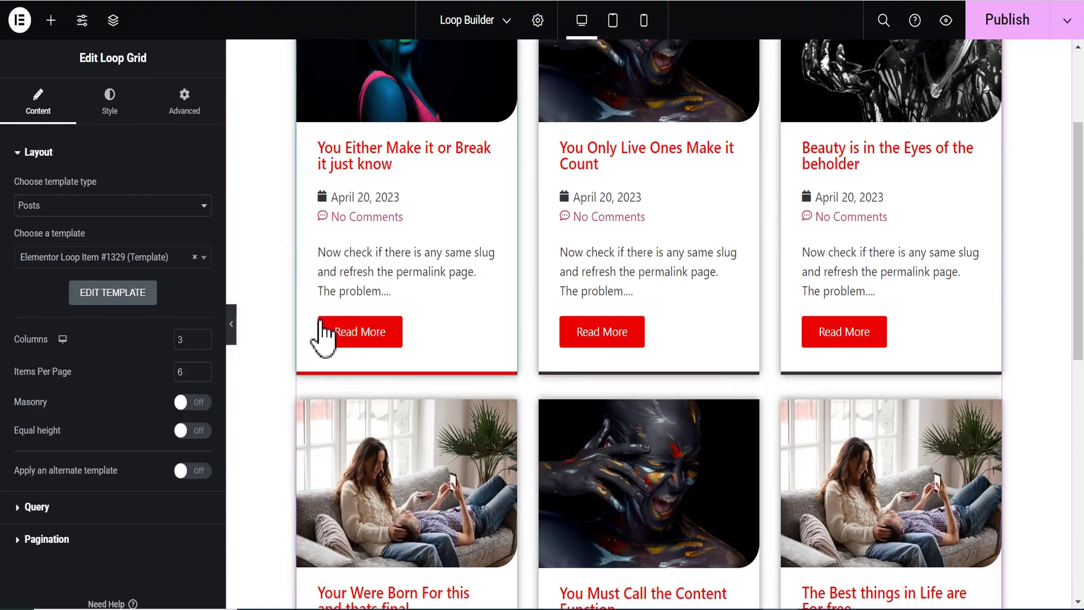
click(233, 333)
scroll(954, 278, up, 3)
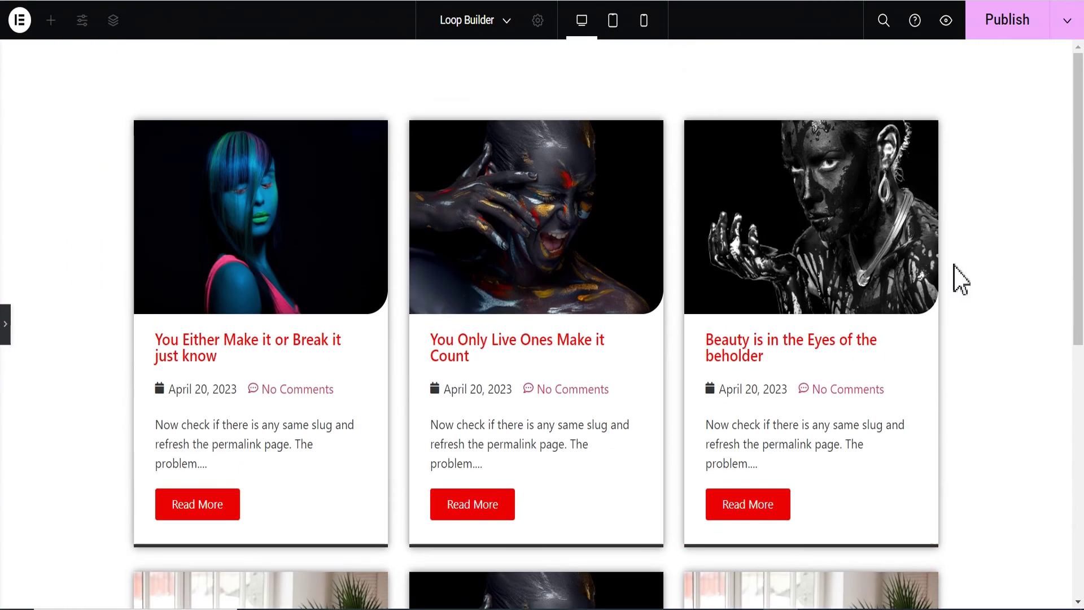
scroll(954, 283, down, 9)
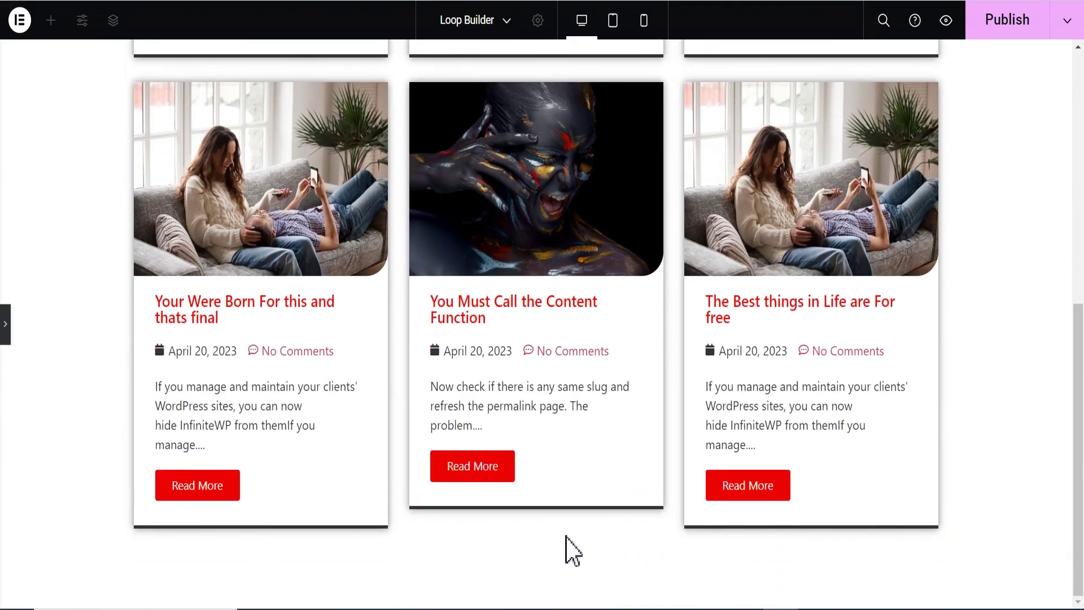
scroll(694, 508, up, 3)
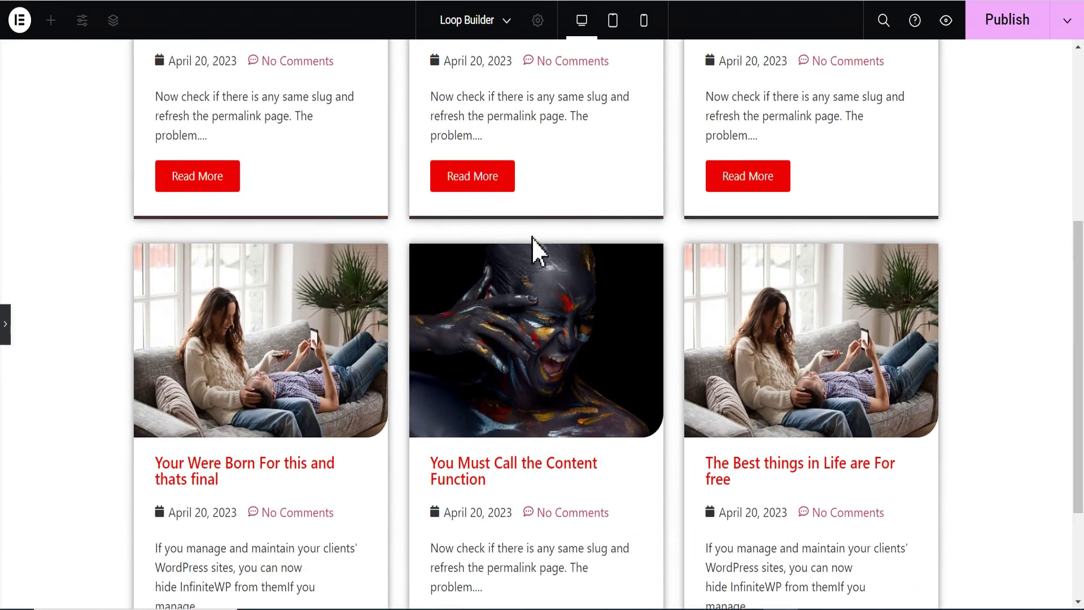
scroll(967, 315, down, 3)
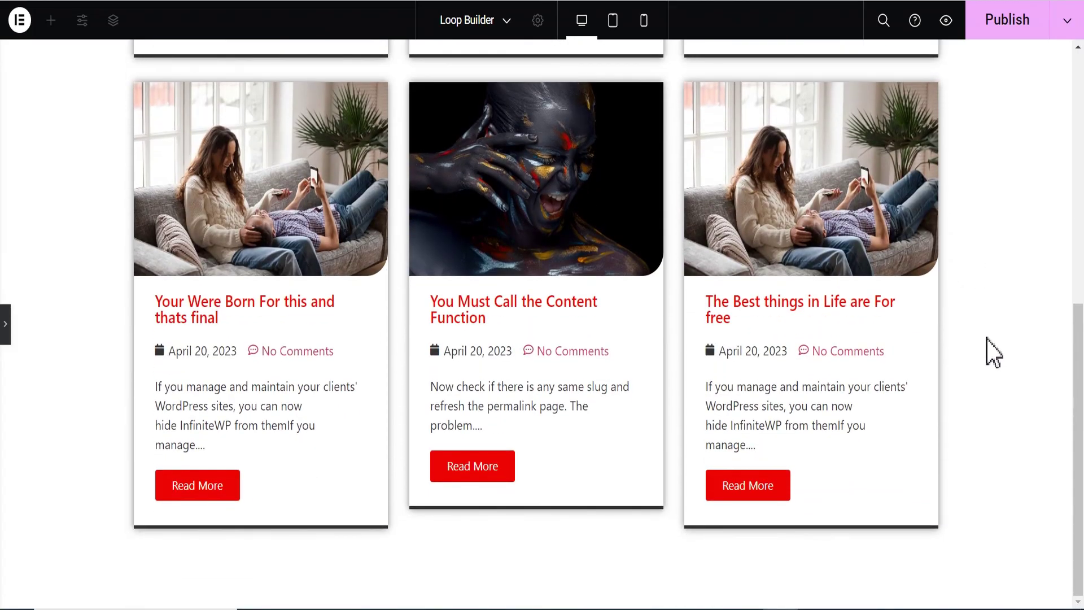
scroll(963, 349, up, 8)
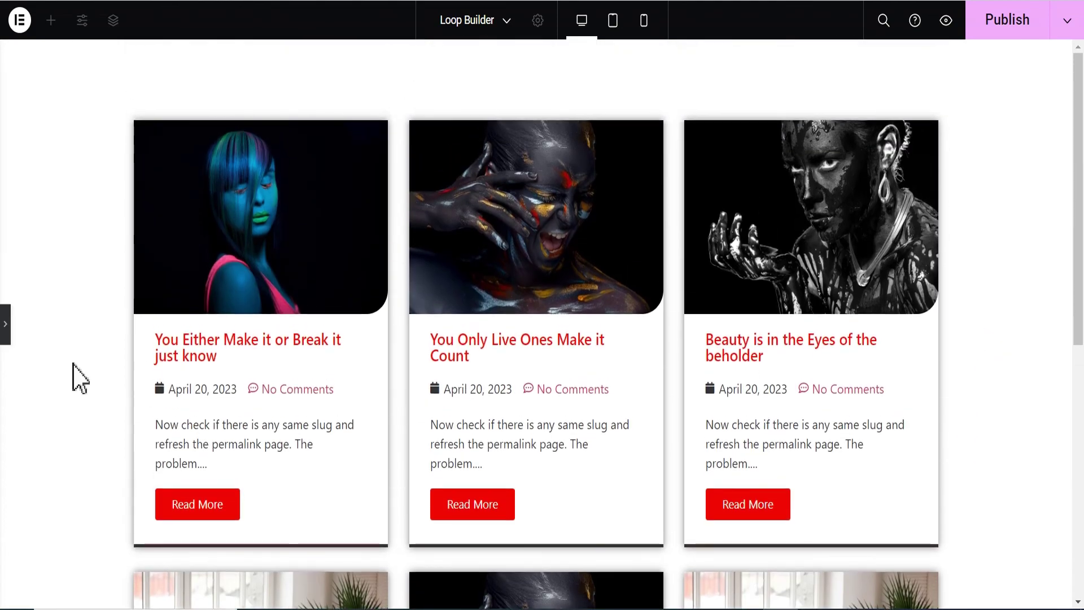
click(6, 334)
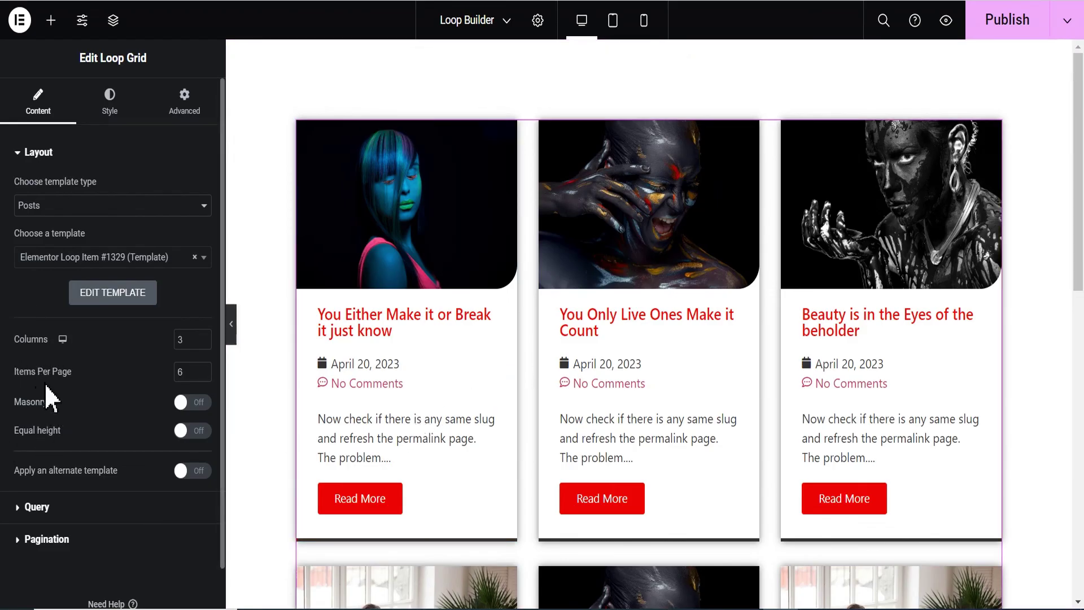
Switch Equal height on in the Loop Grid layout and check the cards in preview.
click(192, 431)
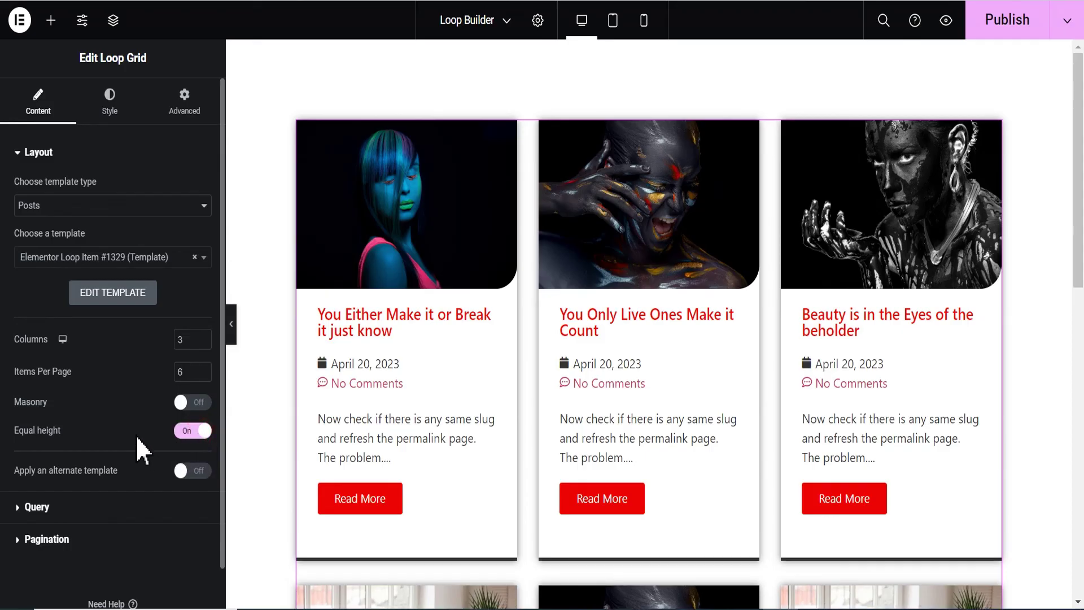
scroll(648, 460, down, 3)
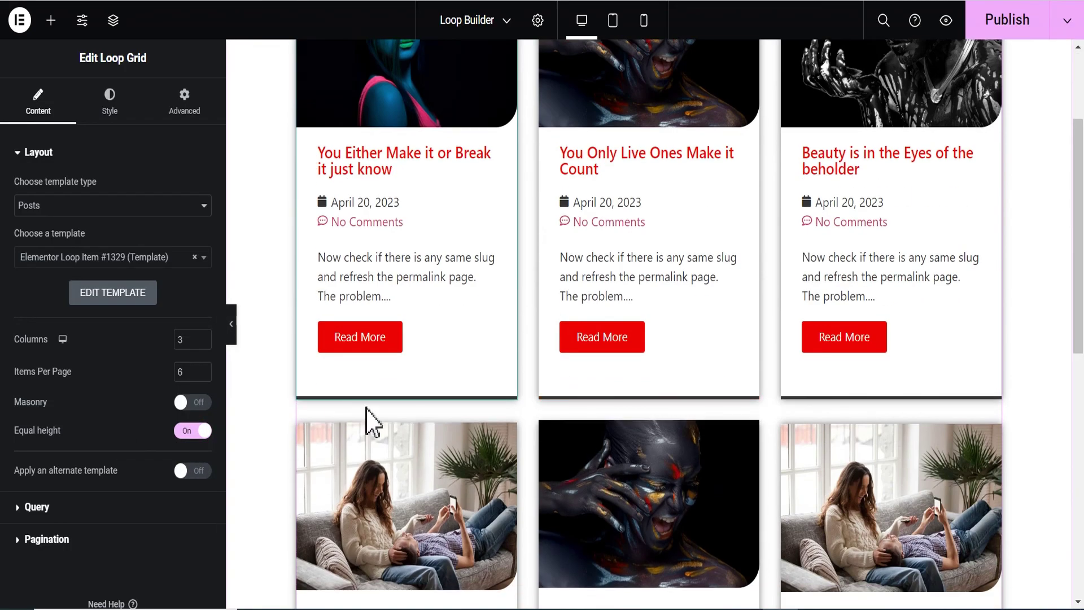
click(231, 325)
scroll(996, 363, down, 6)
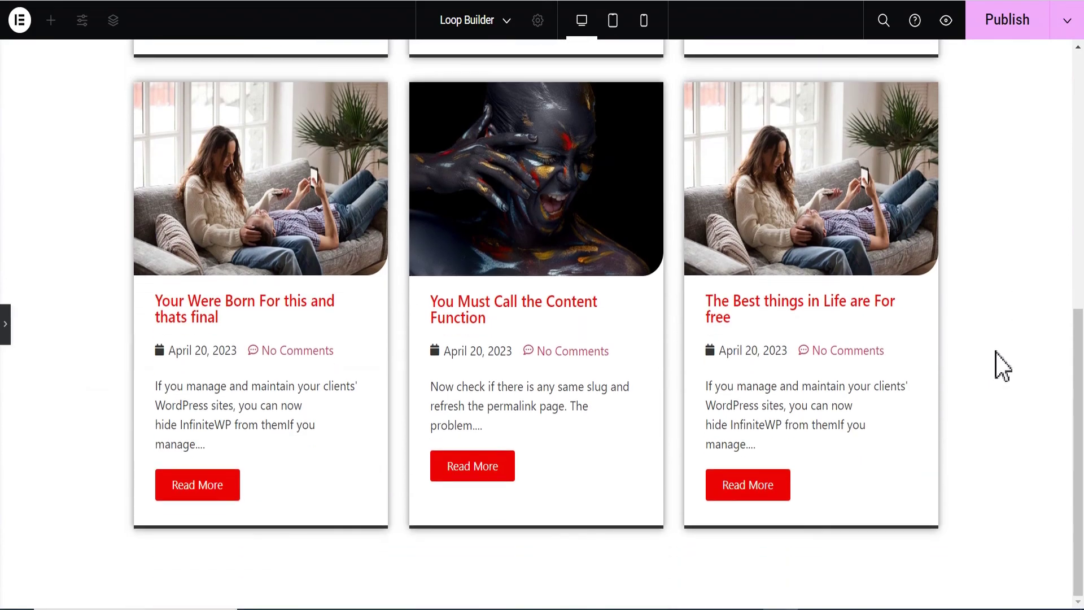
scroll(684, 477, up, 6)
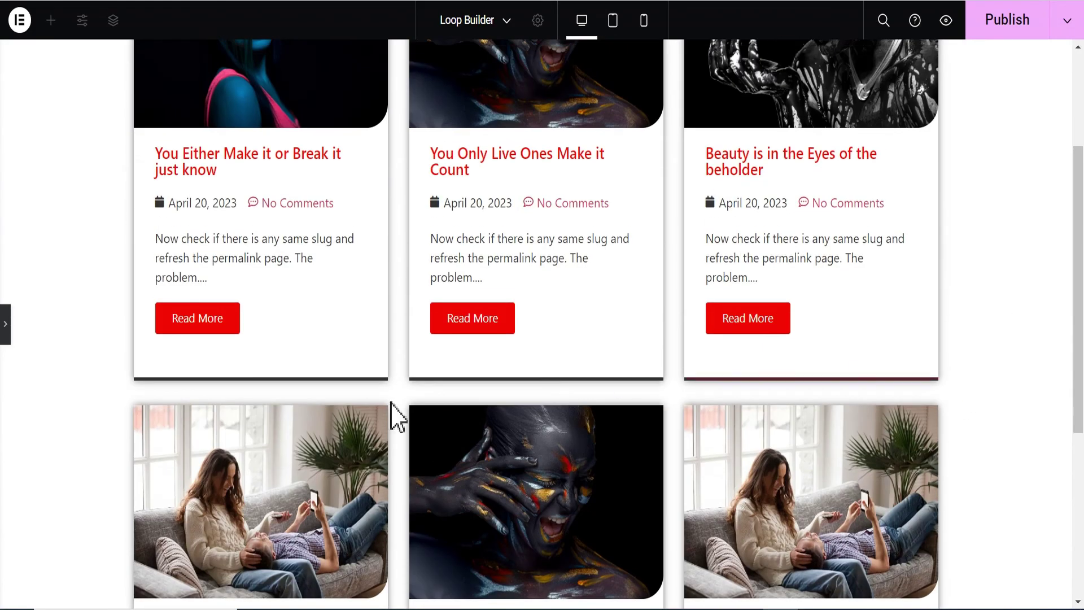
click(7, 326)
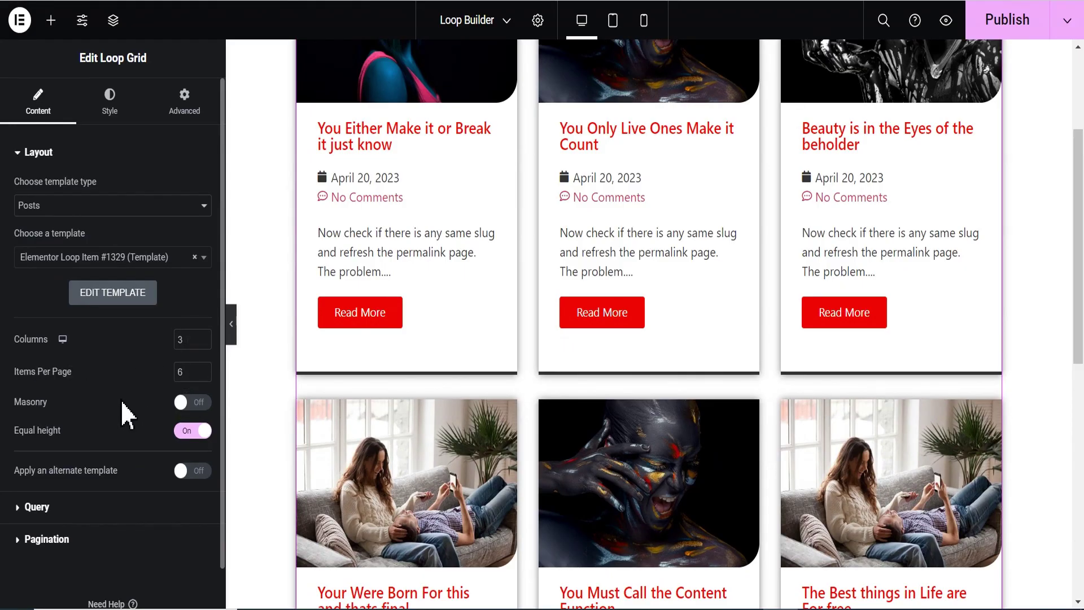
Hide the editor sidebar and scroll through the finished three-column, equal-height card grid.
scroll(346, 395, up, 3)
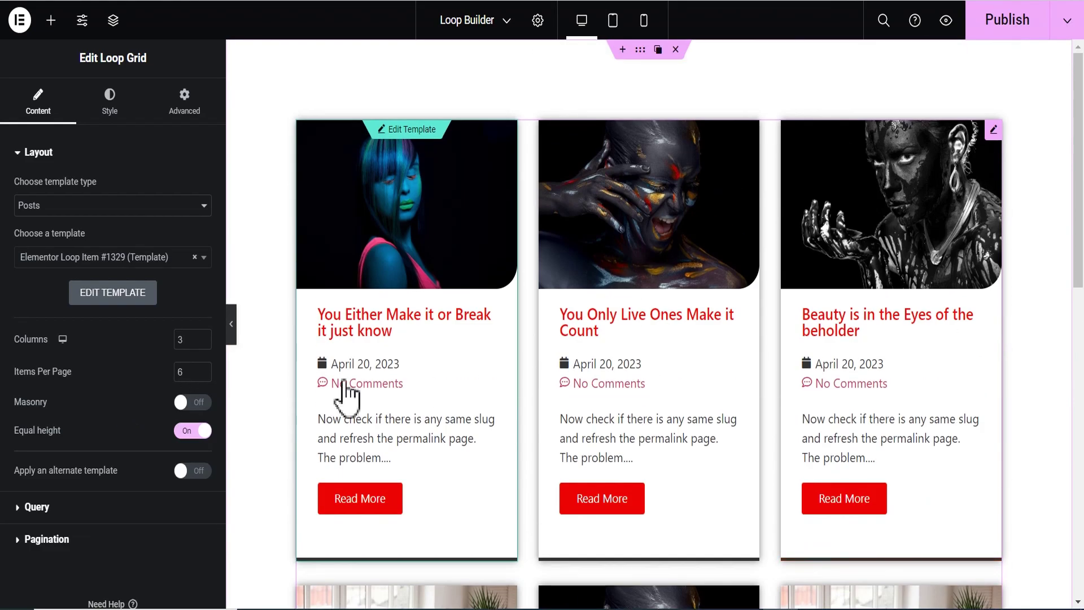
click(233, 339)
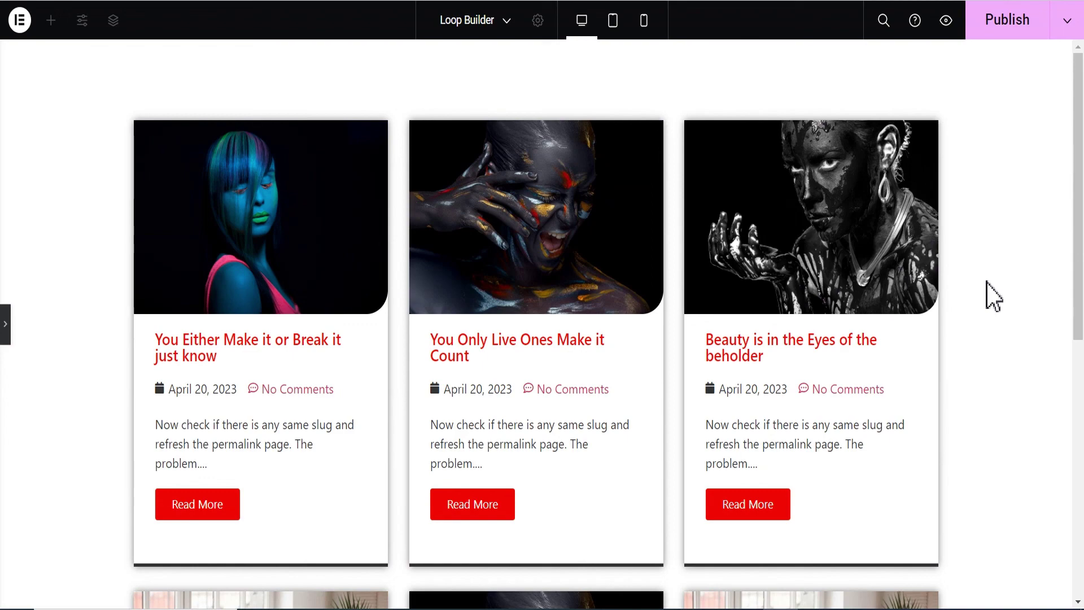
scroll(970, 266, down, 8)
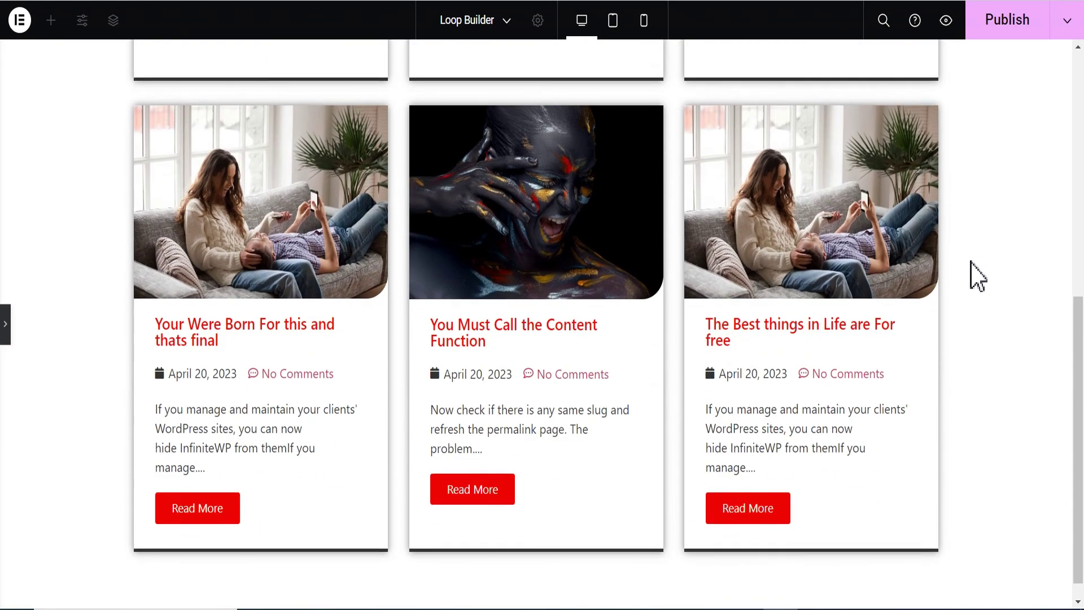
scroll(1028, 455, up, 8)
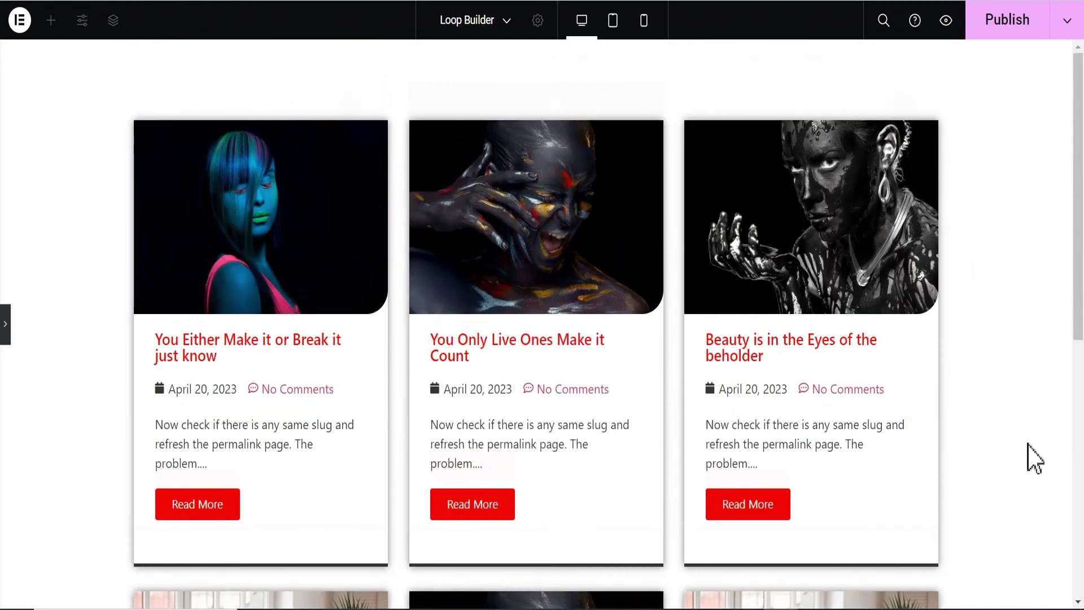
scroll(1023, 351, down, 2)
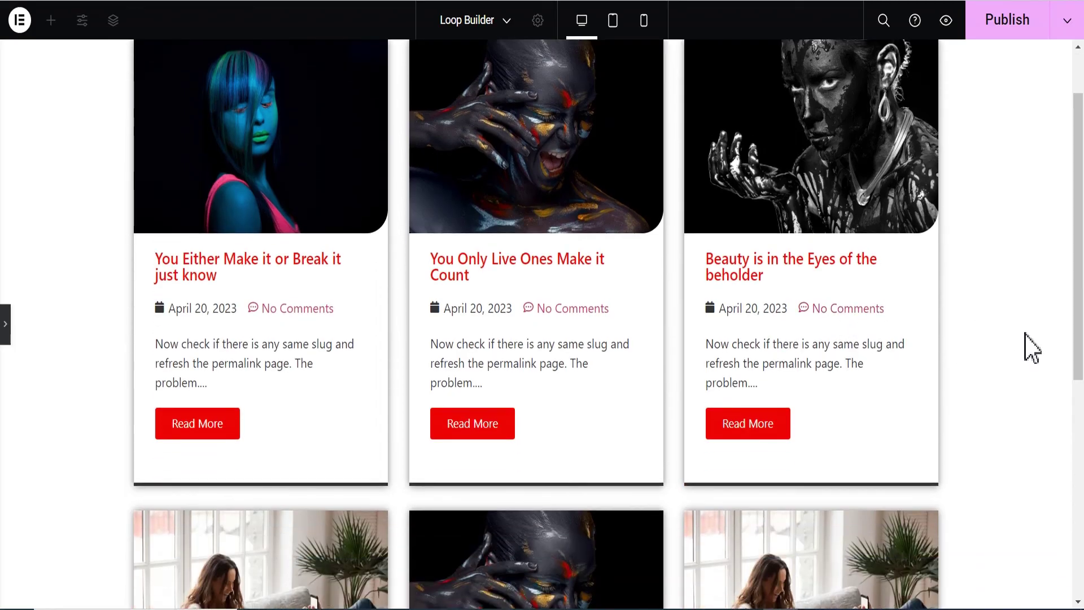